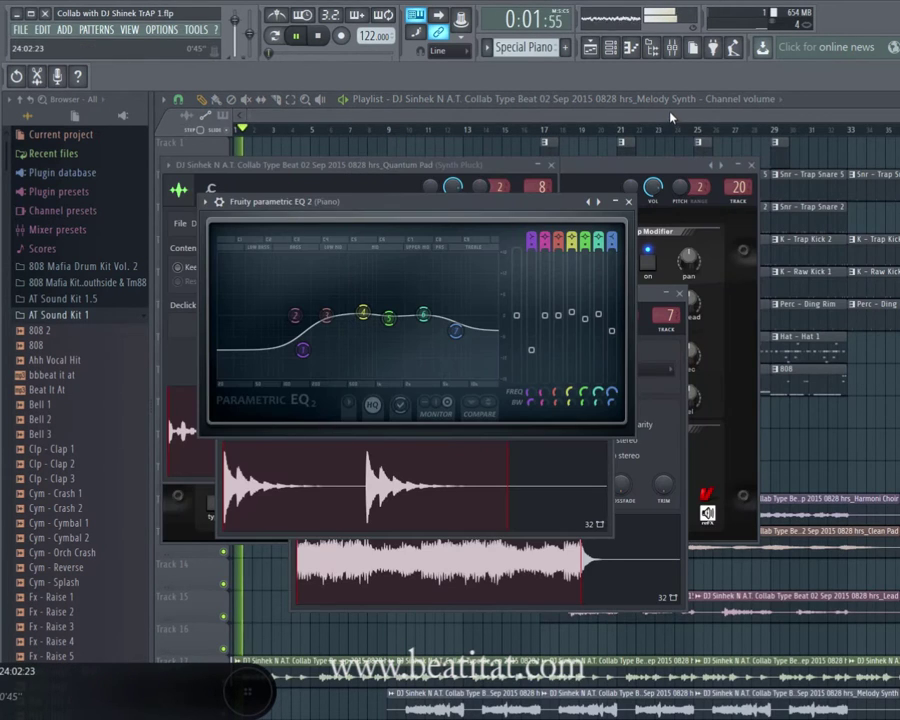
Step: Close the open plugin windows and hide the browser to show the whole song arrangement in the playlist
left_click(671, 117)
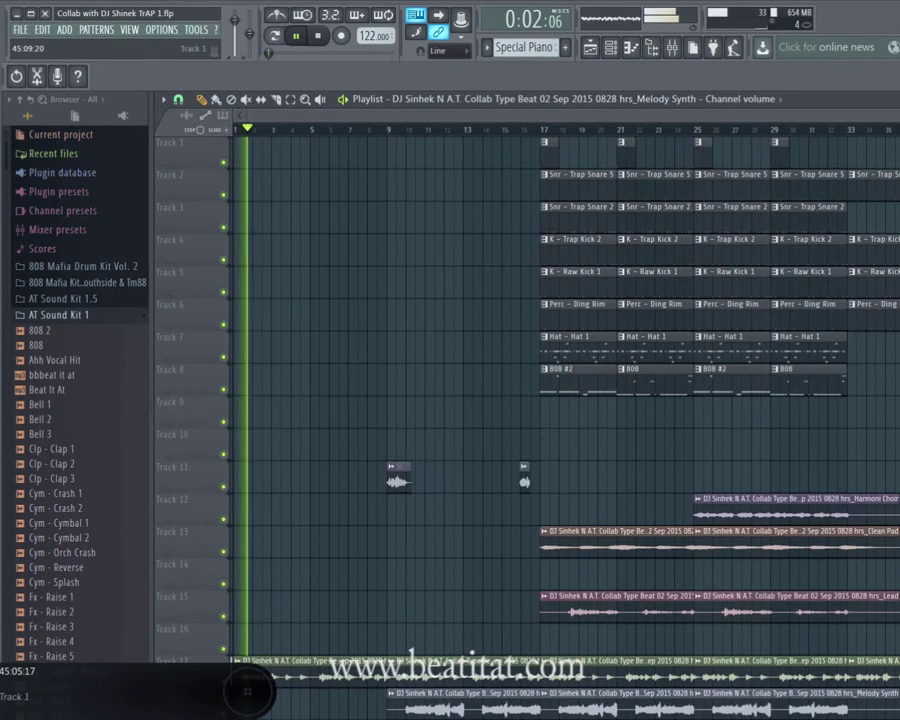
scroll(566, 390, "down", 3)
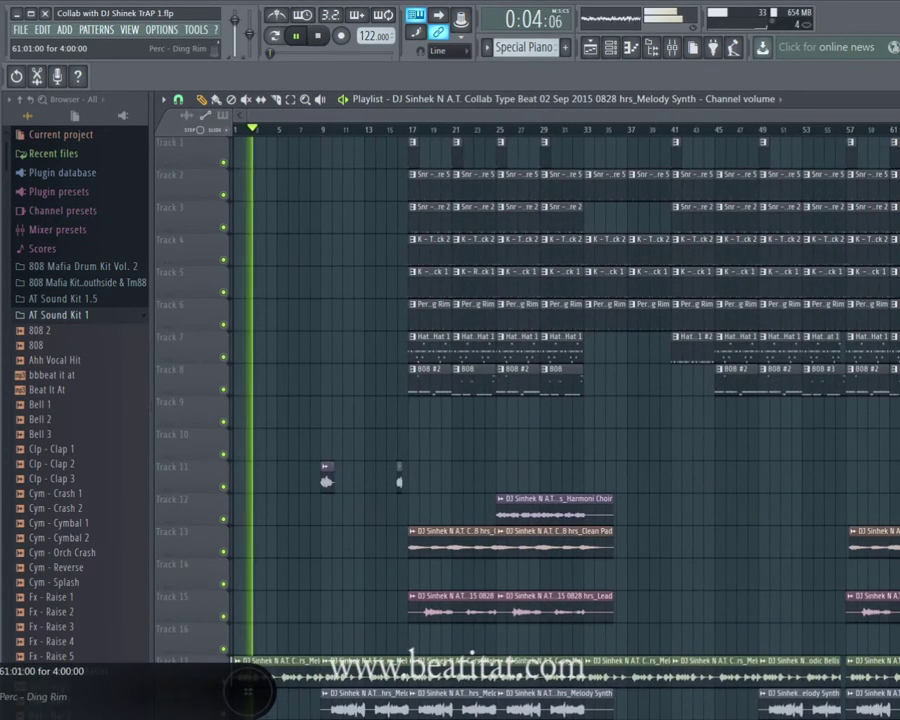
scroll(449, 260, "down", 10)
scroll(449, 260, "up", 5)
scroll(449, 260, "up", 3)
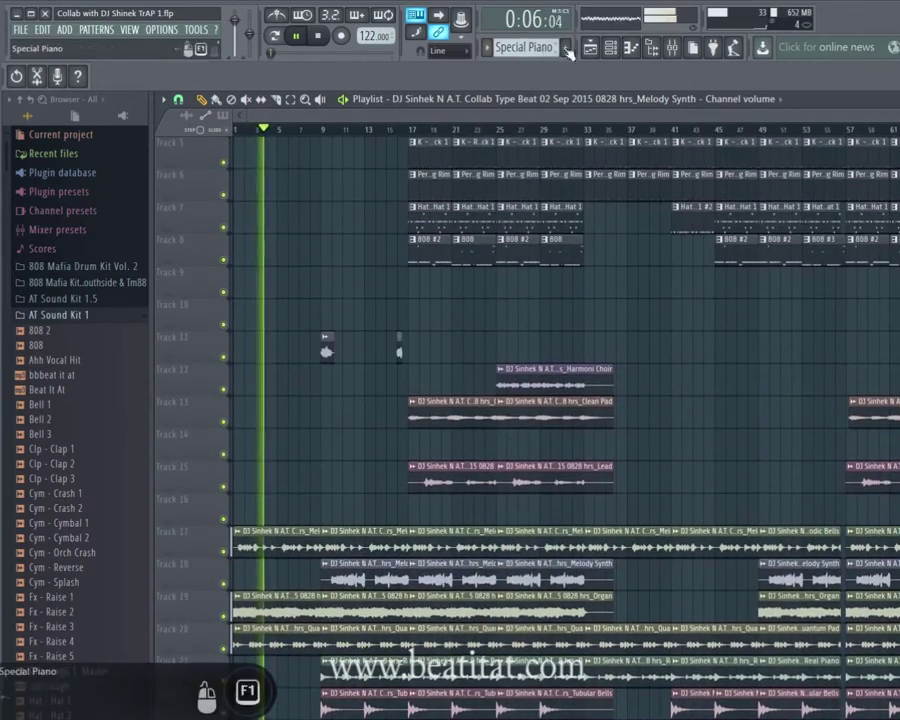
left_click(651, 47)
Step: Open the mixer to examine the Mellow Pad, vybe809Kick, Piano and Producer Call tracks, and close it
left_click(677, 52)
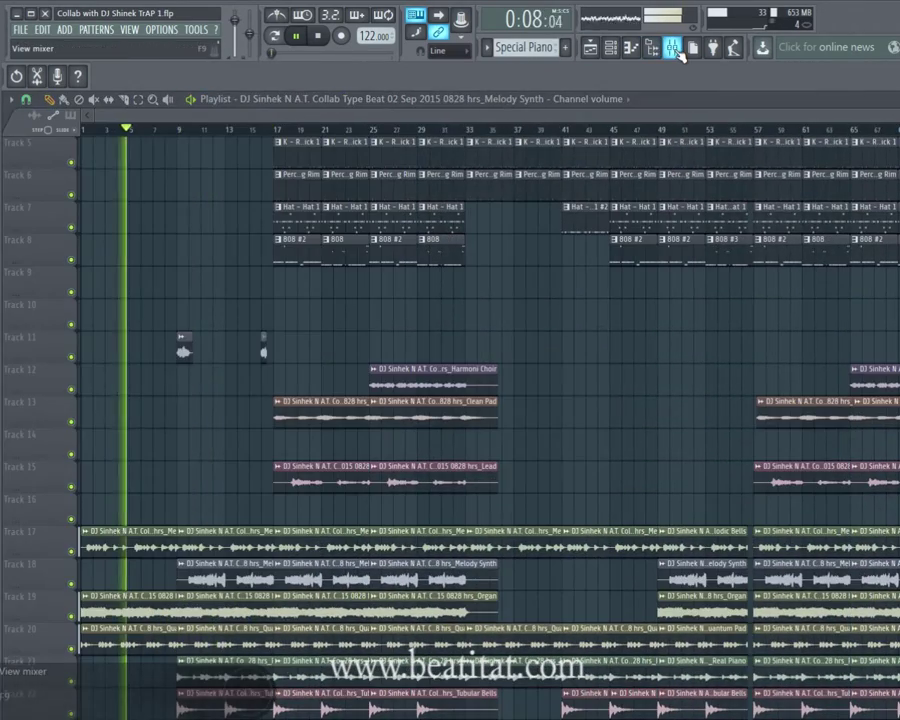
left_click_drag(899, 130, 405, 239)
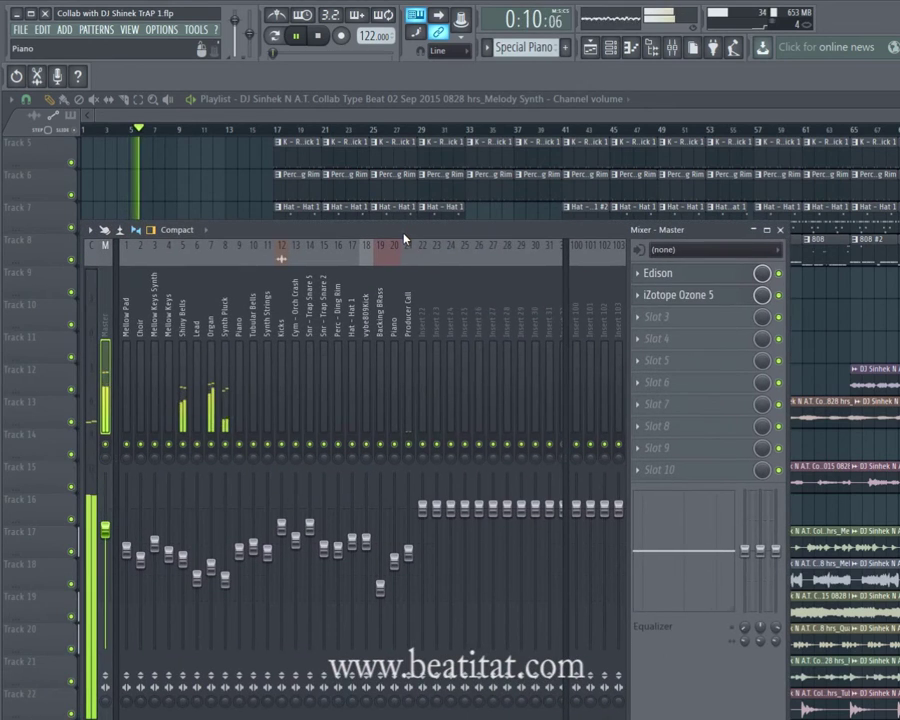
left_click(127, 318)
left_click(366, 305)
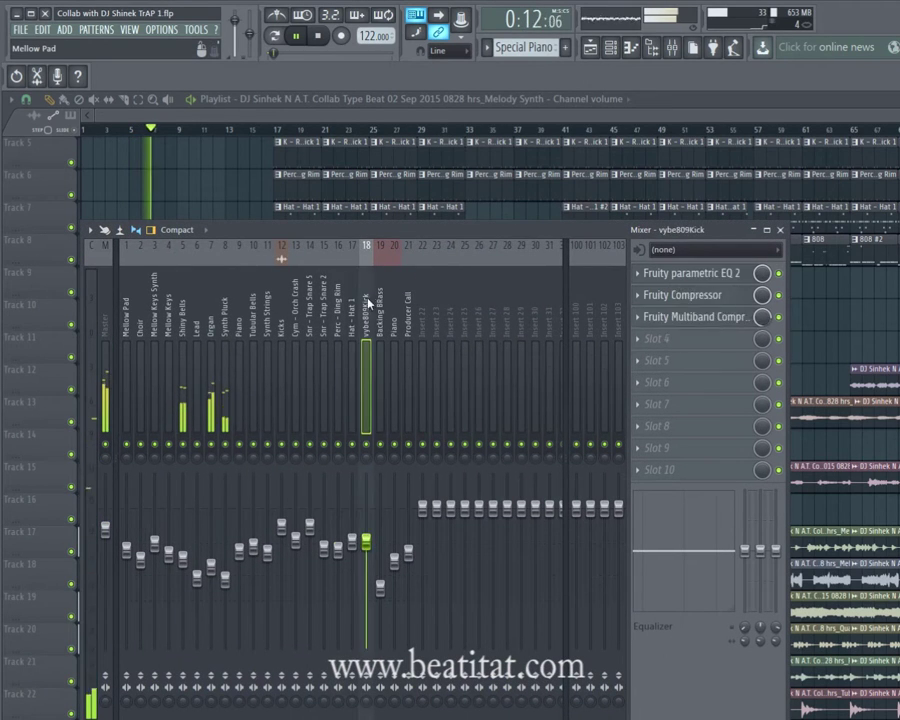
left_click(394, 305)
left_click(408, 305)
left_click(781, 230)
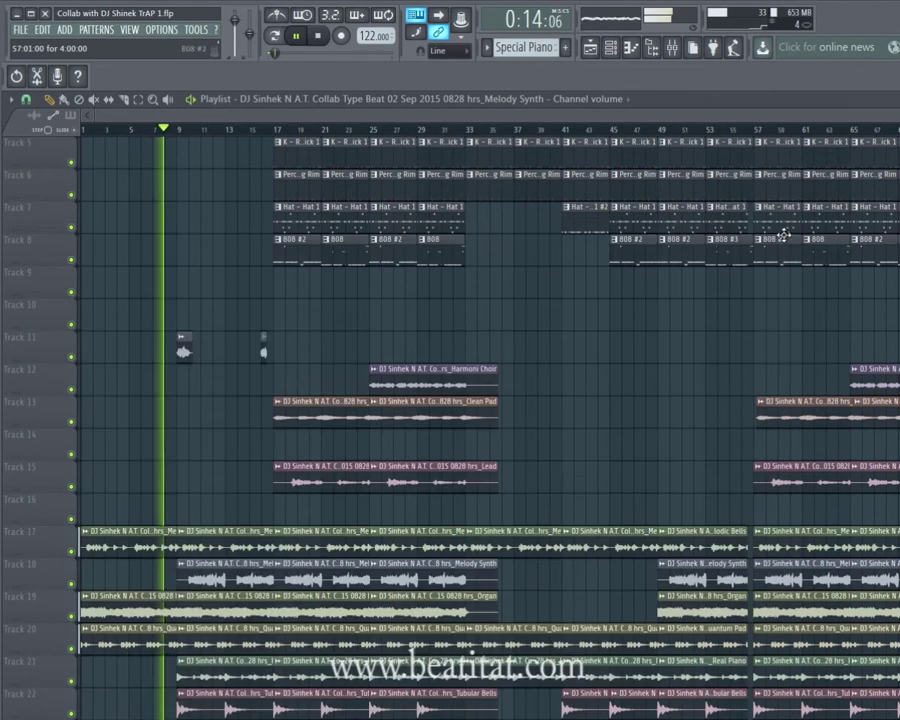
Step: Stop playback and play the end of the arrangement from bar 113
scroll(683, 235, "up", 4)
left_click_drag(531, 118, 899, 118)
scroll(806, 296, "down", 6)
scroll(784, 300, "up", 6)
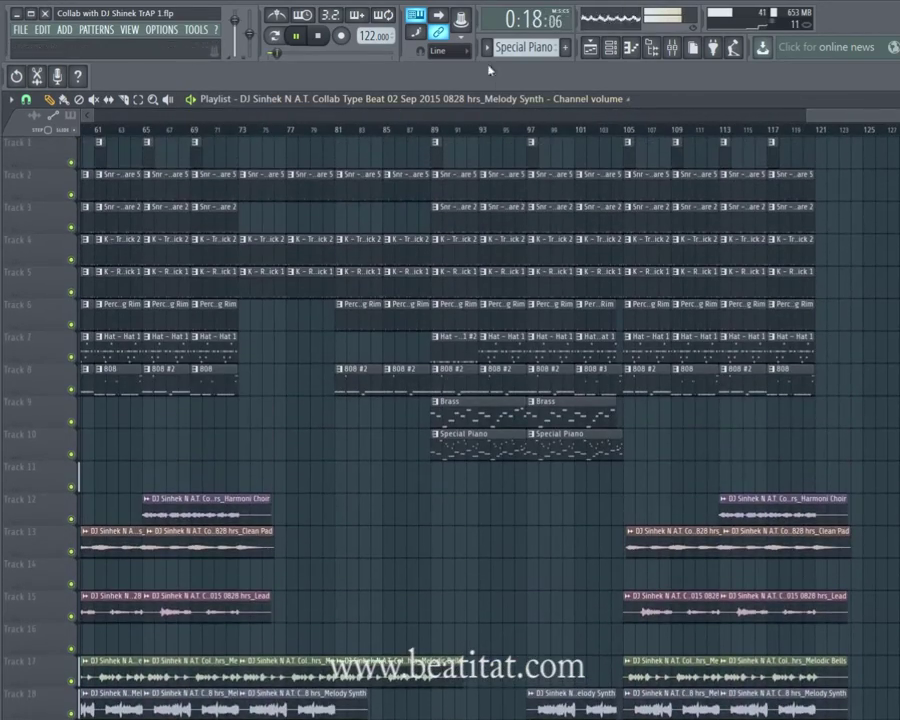
left_click(318, 36)
scroll(789, 110, "down", 5)
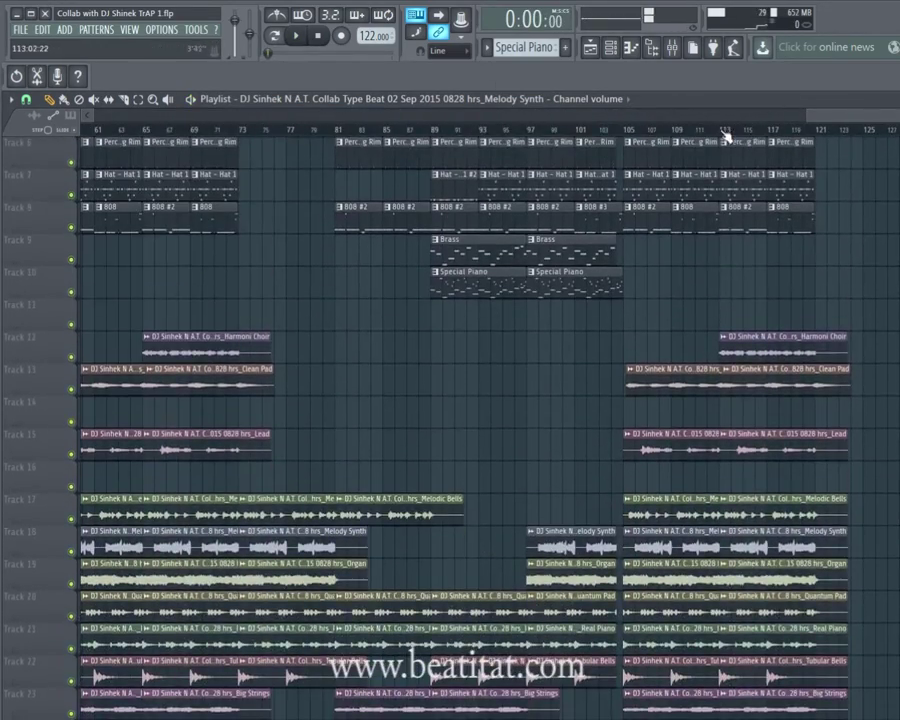
key("space")
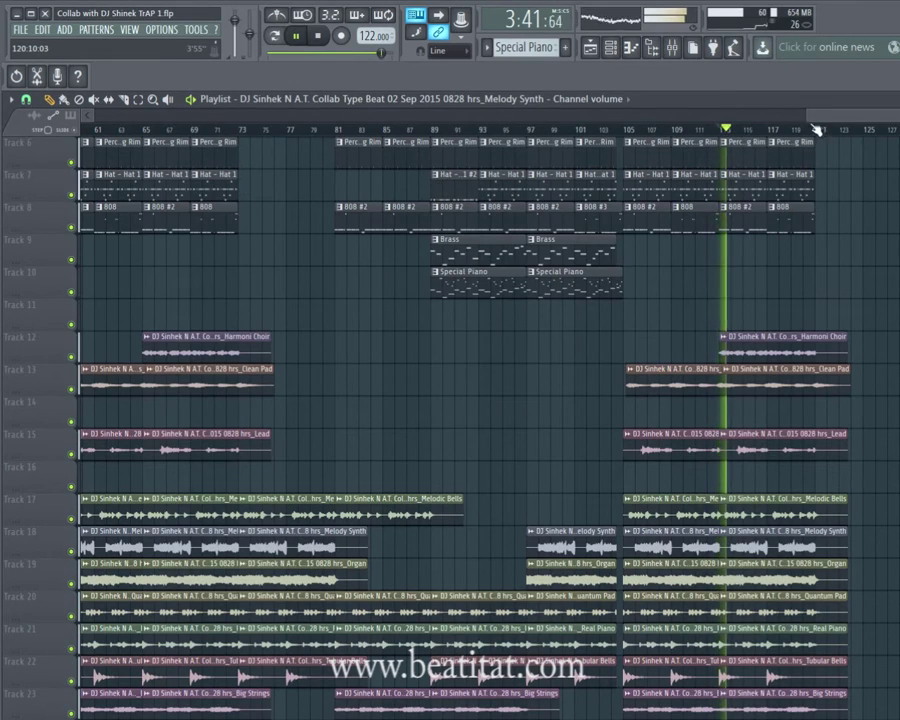
Step: Extend the ending with a Melodic Bells clip on Track 17 and a Melody Synth clip on Track 18, both starting at bar 121
left_click_drag(759, 129, 518, 138)
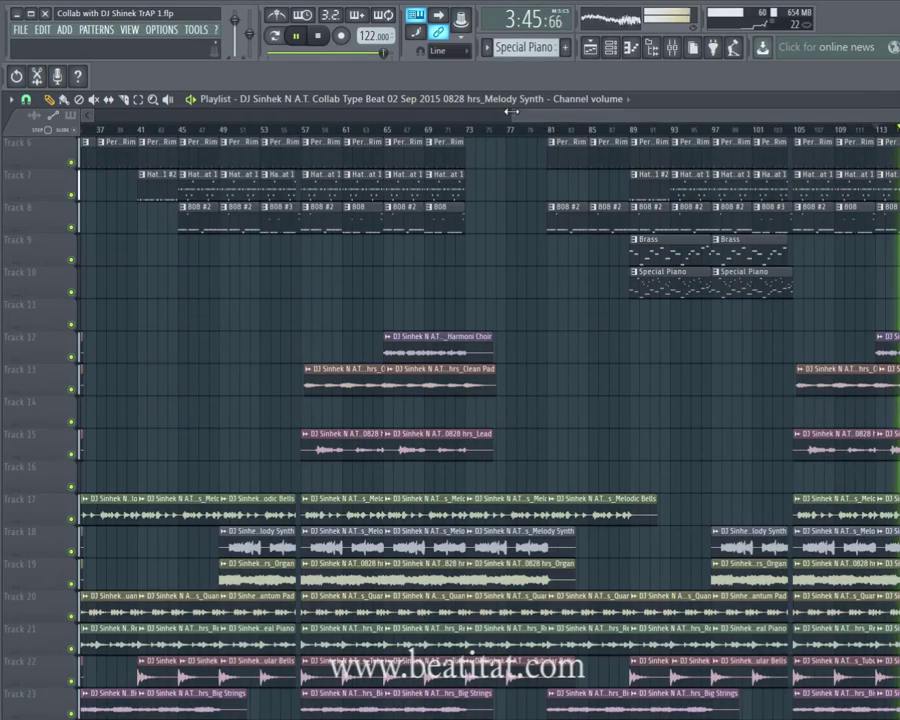
left_click_drag(511, 112, 213, 115)
scroll(372, 202, "down", 4)
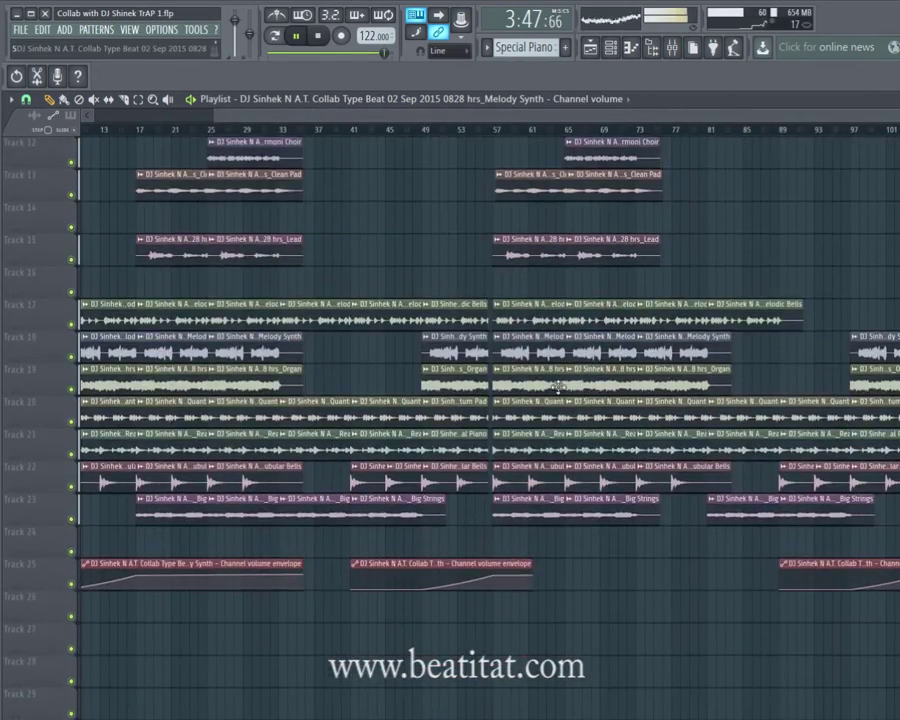
scroll(557, 388, "up", 4)
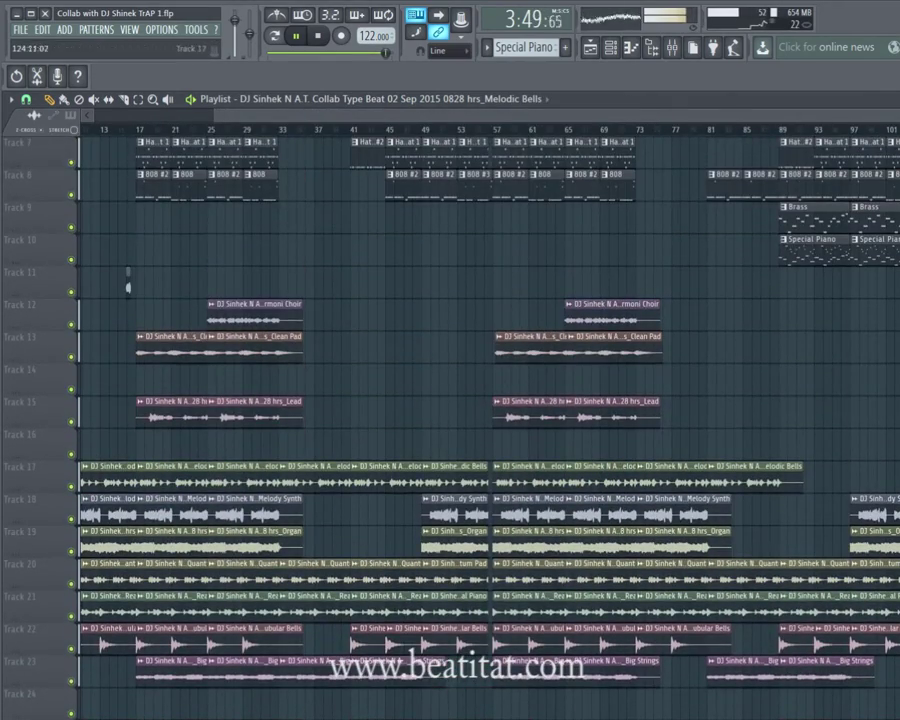
left_click_drag(867, 114, 899, 114)
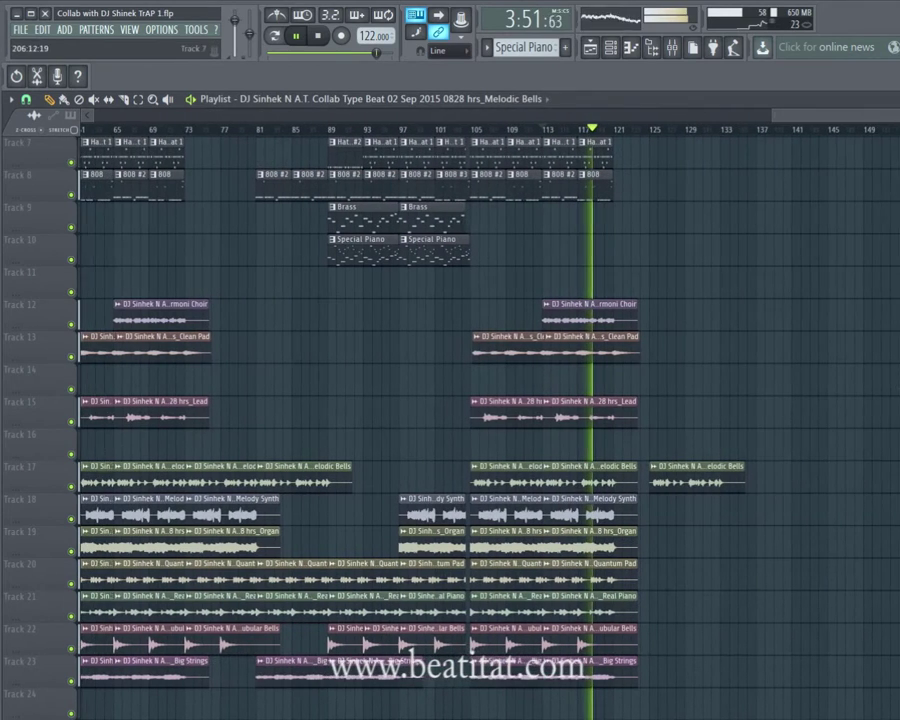
left_click_drag(670, 460, 641, 488)
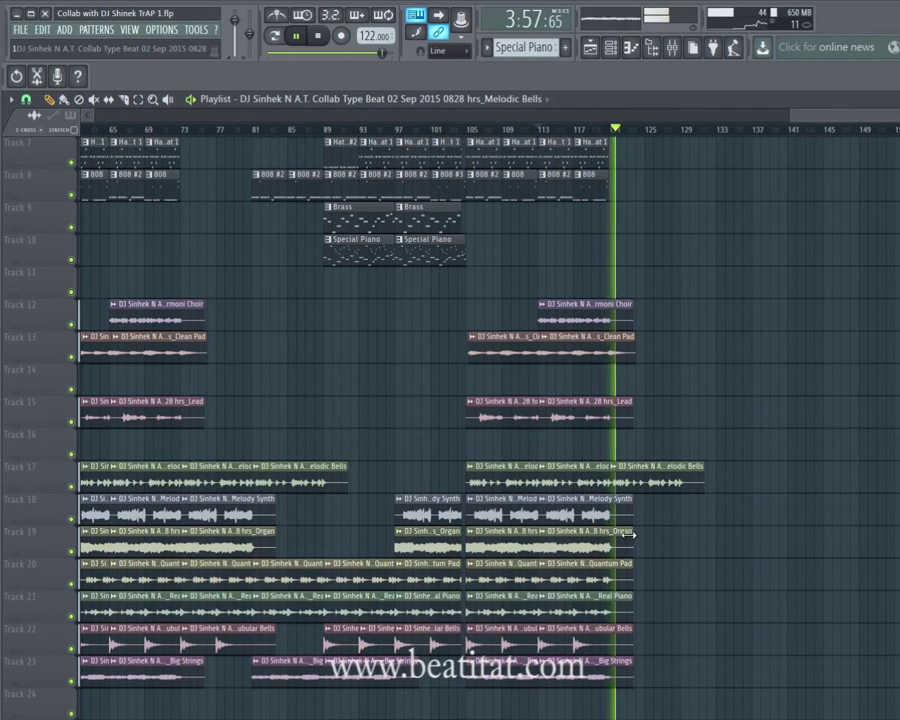
left_click(592, 518)
left_click_drag(646, 521, 617, 527)
Step: Play the final section of the song from about bar 109
scroll(620, 470, "up", 6)
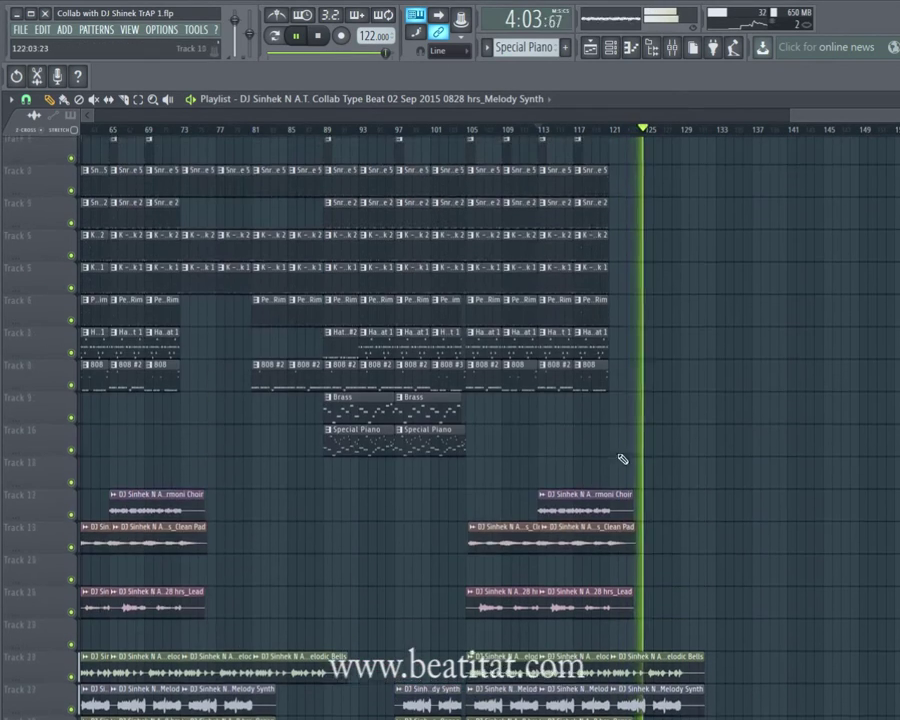
scroll(571, 122, "left", 10)
left_click(576, 129)
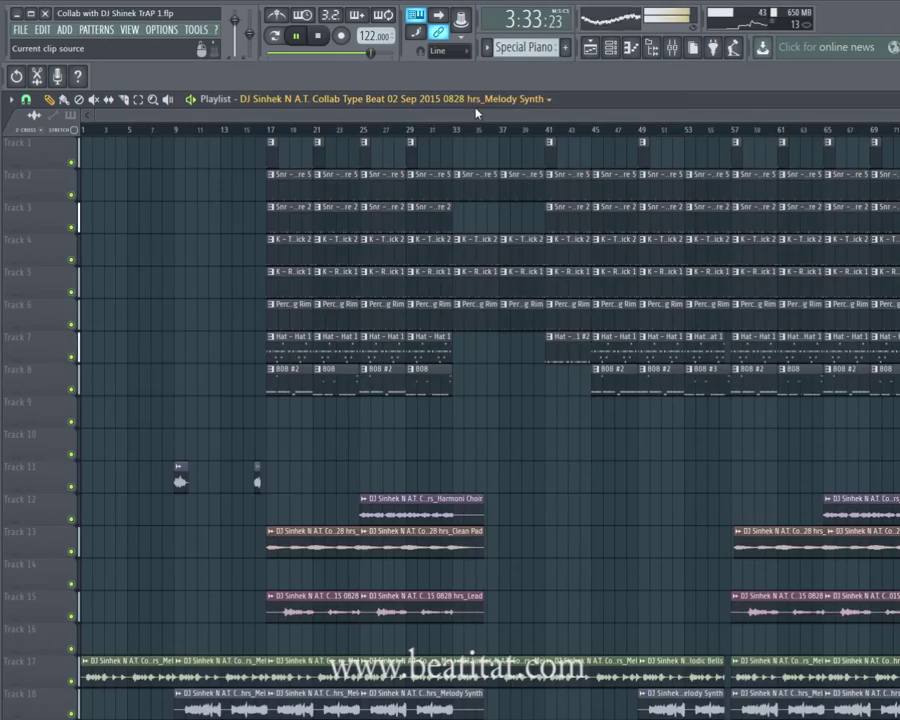
left_click_drag(476, 113, 899, 113)
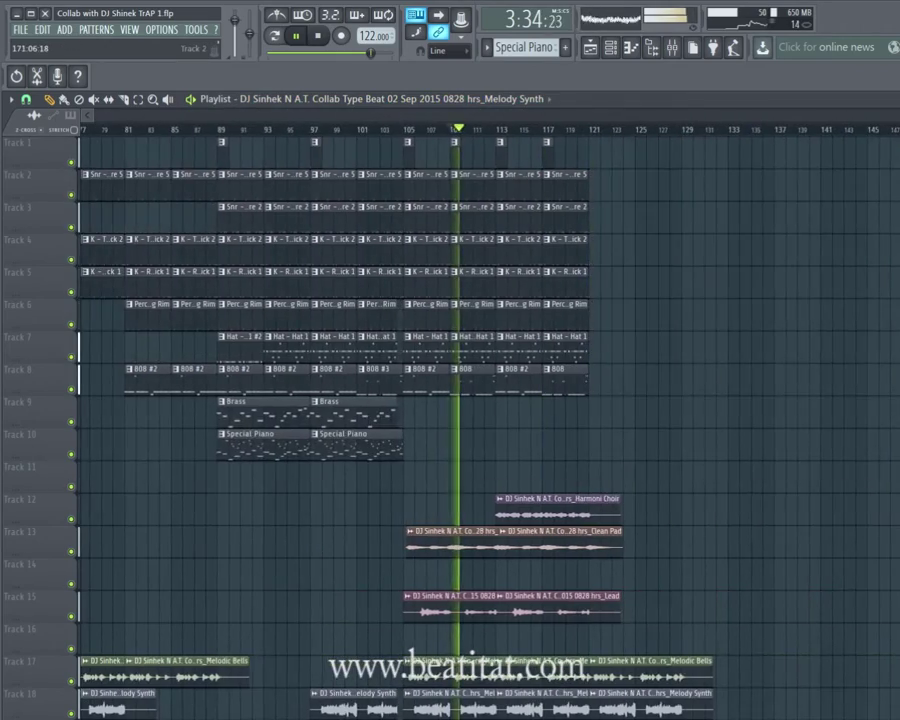
scroll(784, 311, "left", 10)
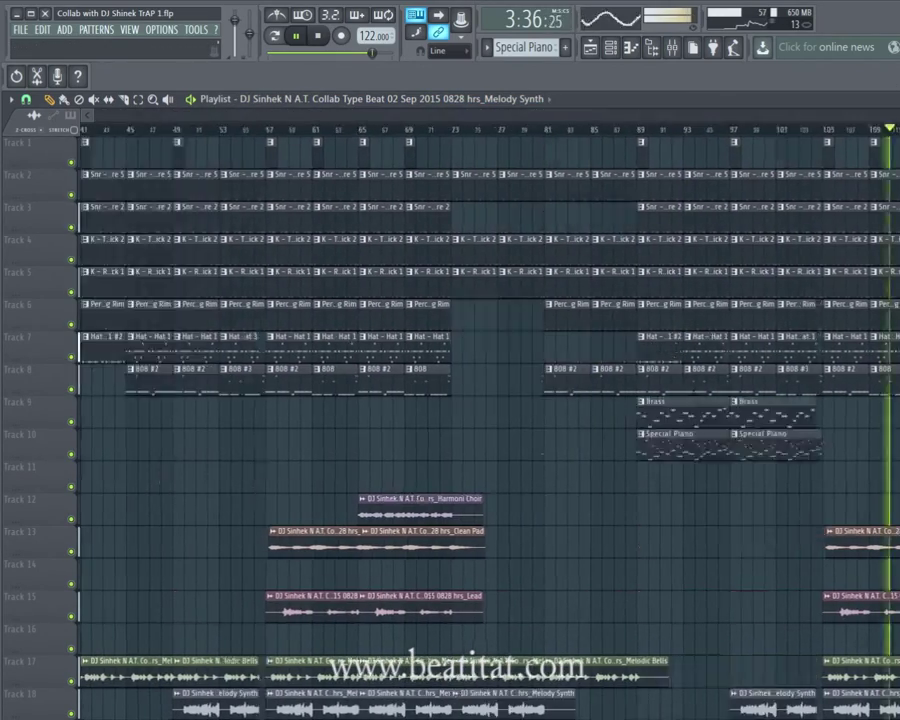
Step: Add a Clean Pad clip on Track 13 and a Lead clip on Track 15, both starting at bar 121
scroll(560, 331, "down", 5)
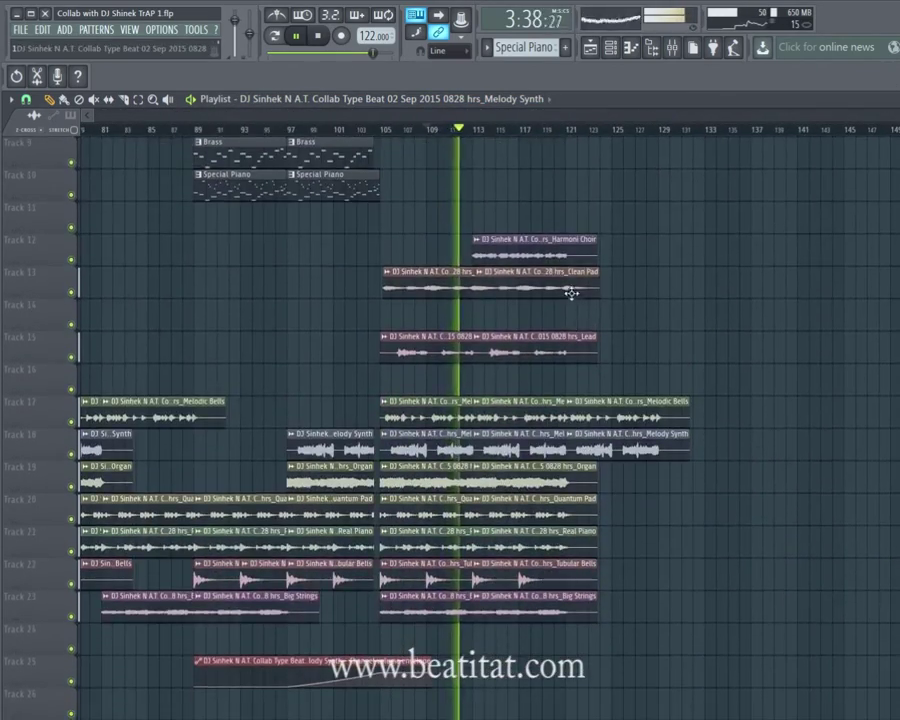
left_click(600, 290)
mouse_move(622, 316)
left_mouse_down()
mouse_move(572, 328)
mouse_move(566, 282)
mouse_move(590, 283)
left_mouse_up()
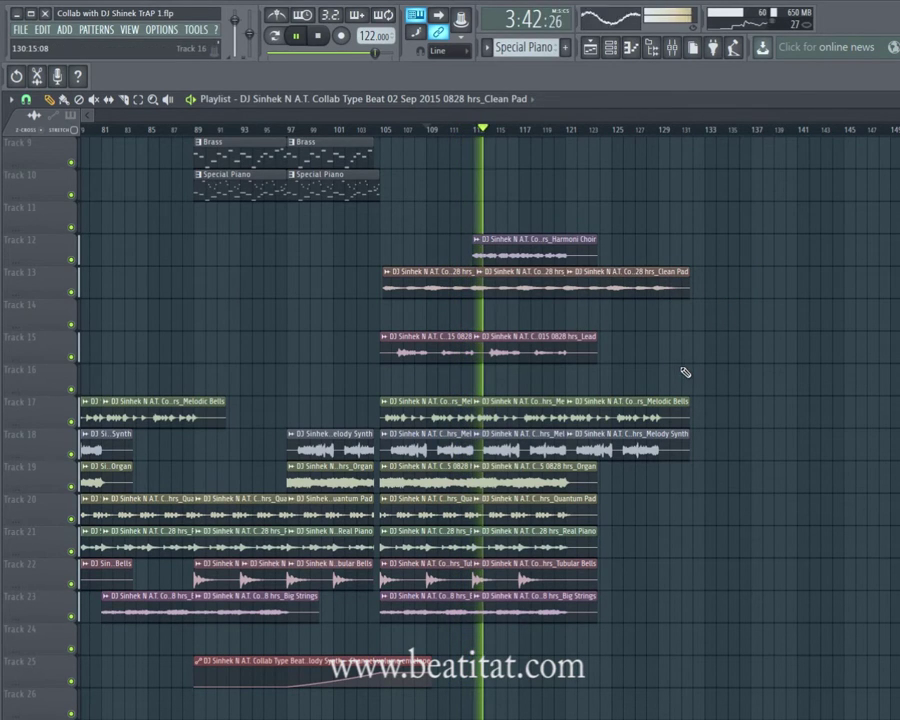
left_click(526, 352)
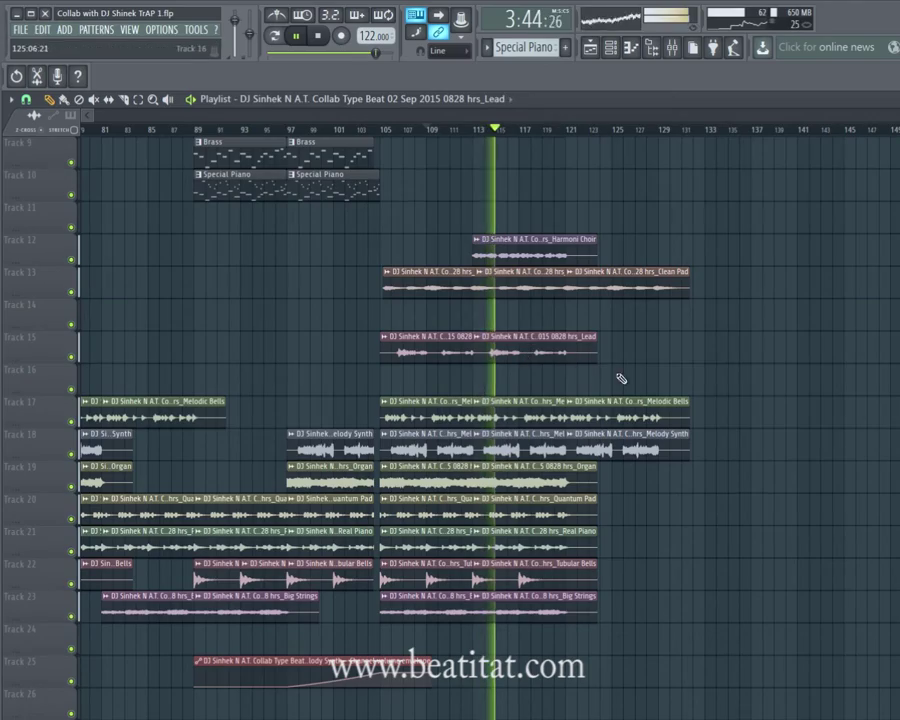
left_click(597, 384)
left_click_drag(583, 400, 573, 335)
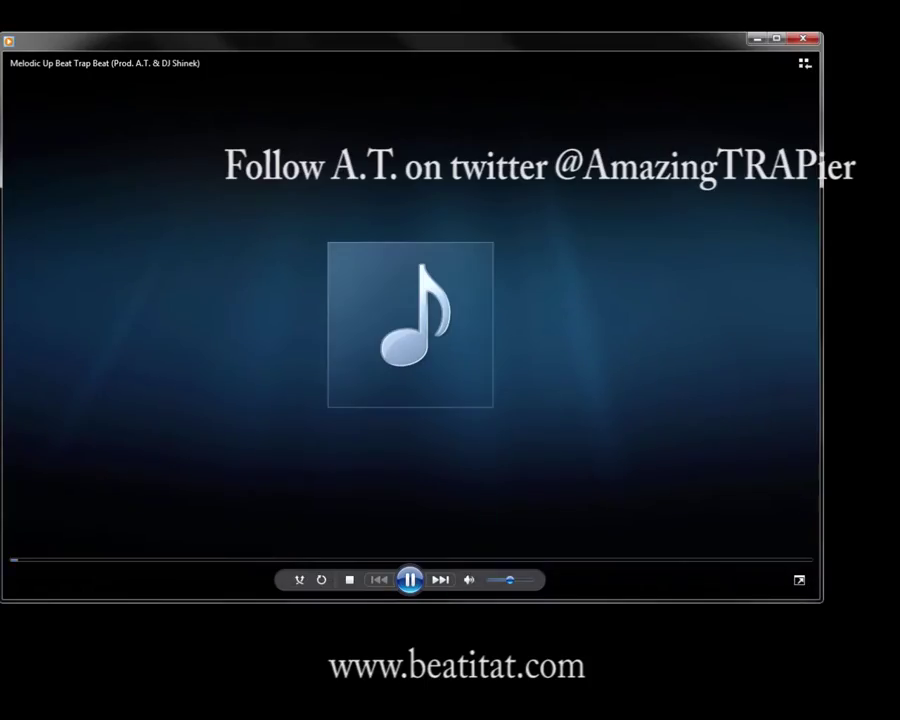
Step: Bring up the Finished Collabs folder in Windows Explorer to look at the exported beats, and minimize it
mouse_move(79, 714)
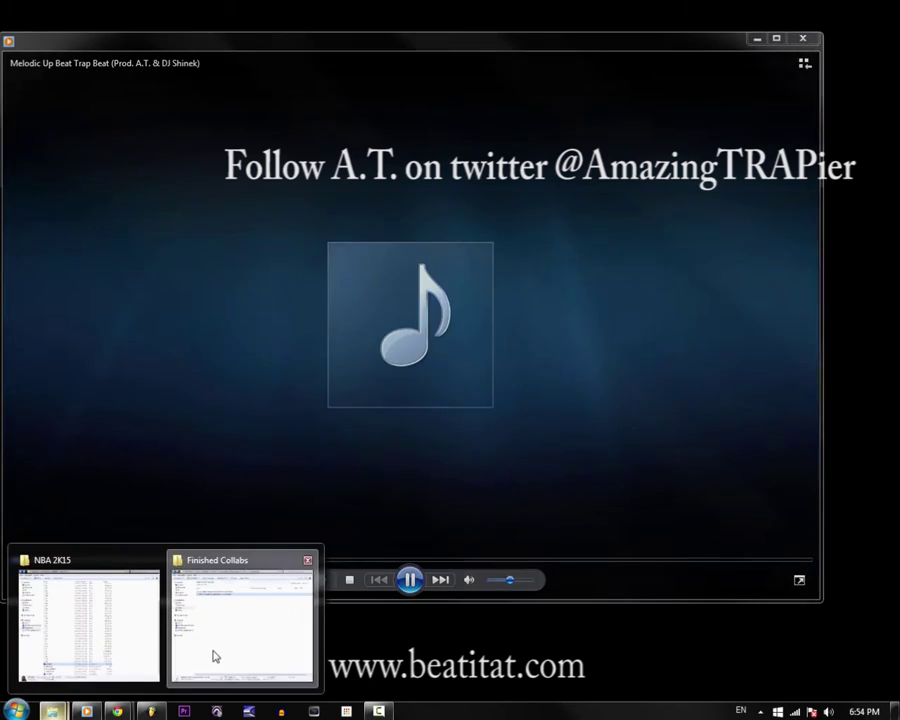
left_click_drag(899, 36, 0, 44)
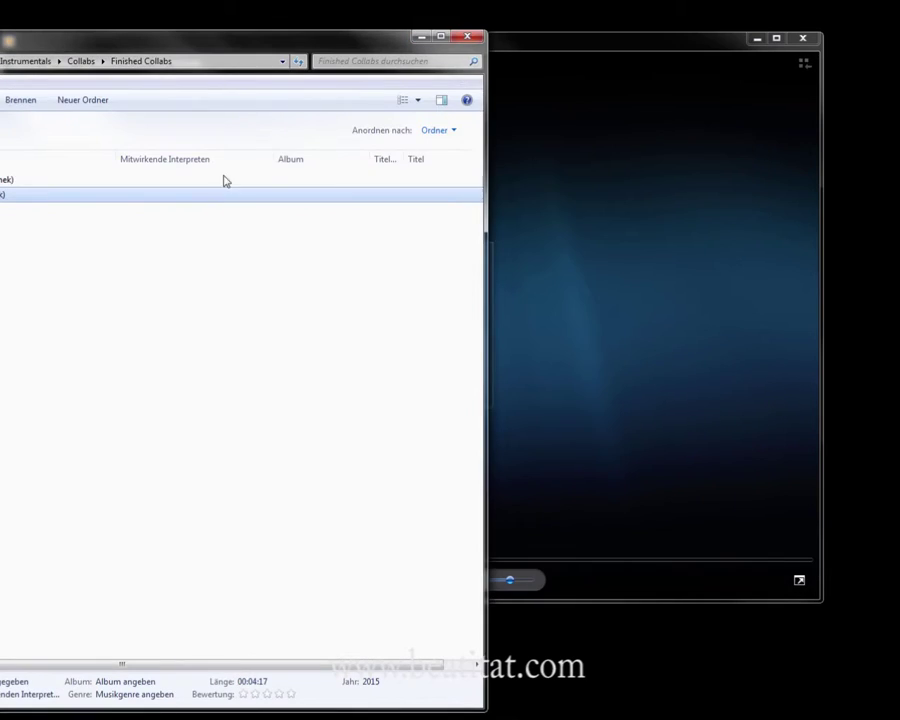
left_click_drag(209, 196, 899, 150)
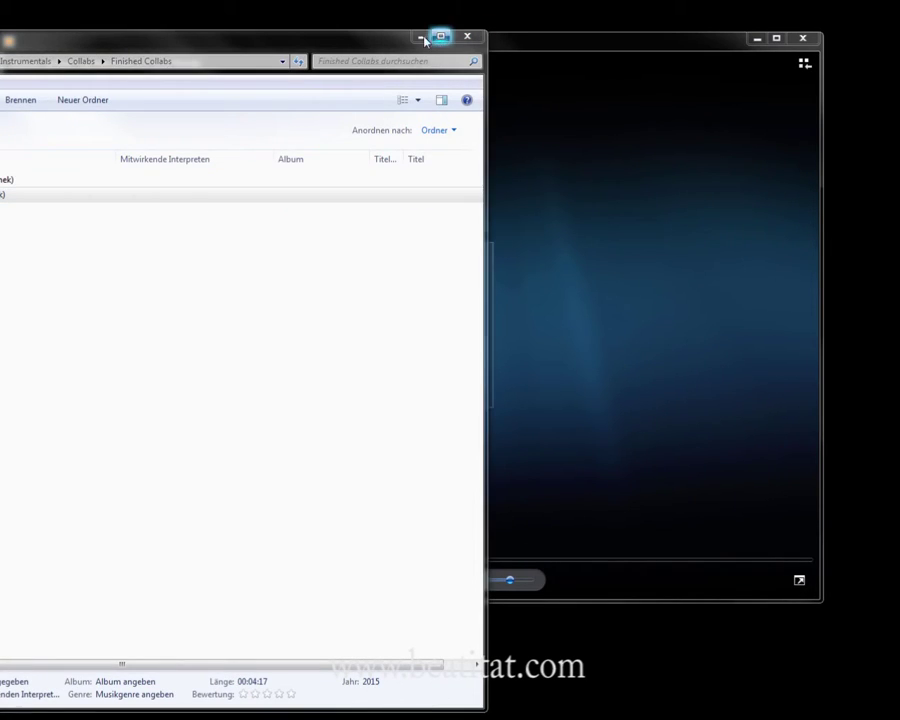
left_click(422, 38)
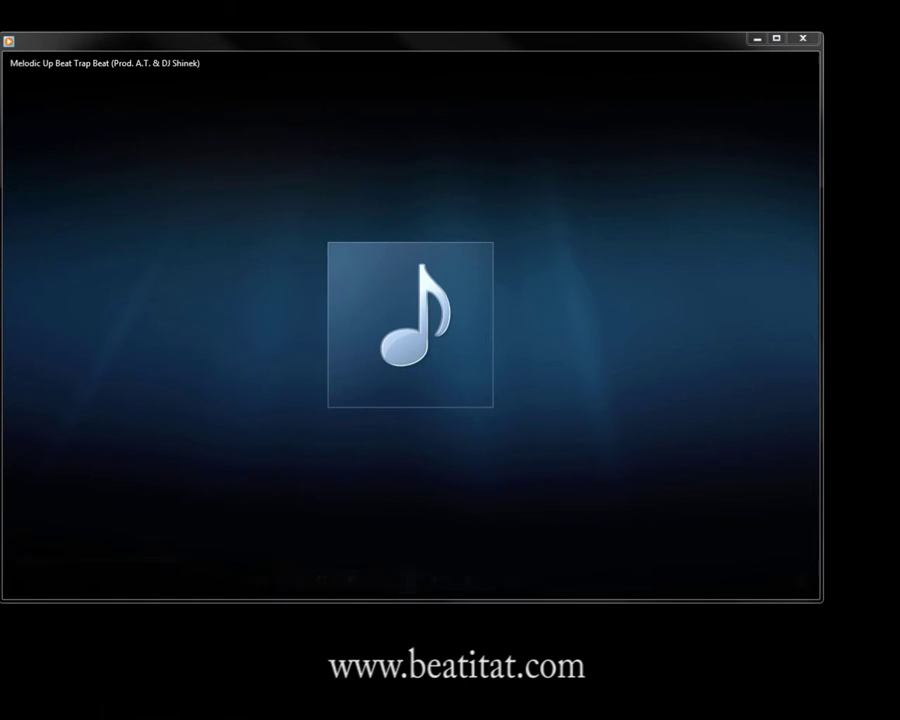
Step: Skip ahead through the Melodic Up Beat Trap Beat in the media player and raise its volume to 100
mouse_move(751, 270)
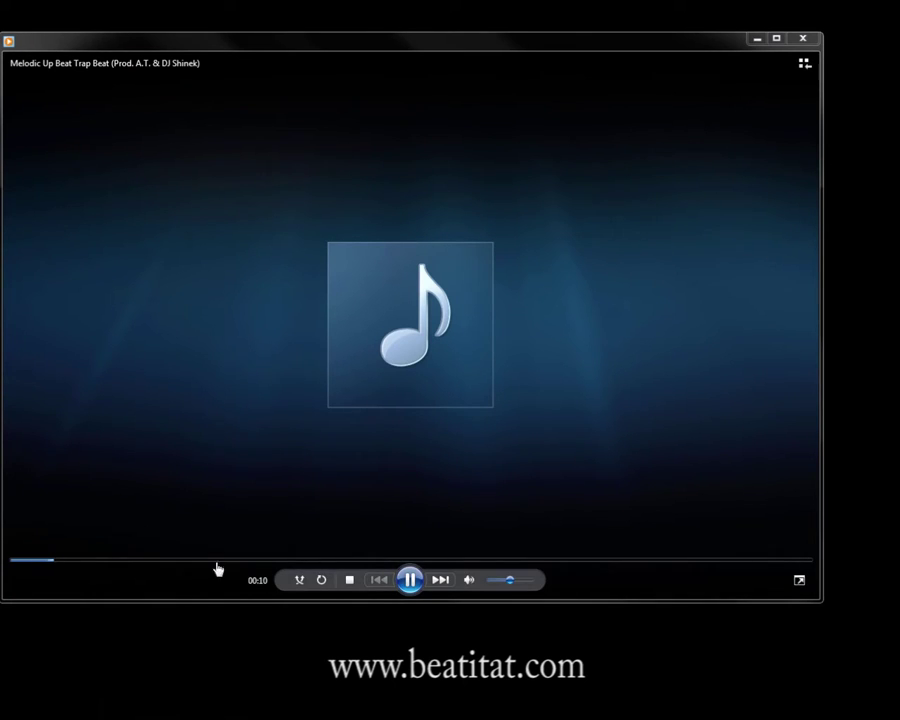
left_click(92, 560)
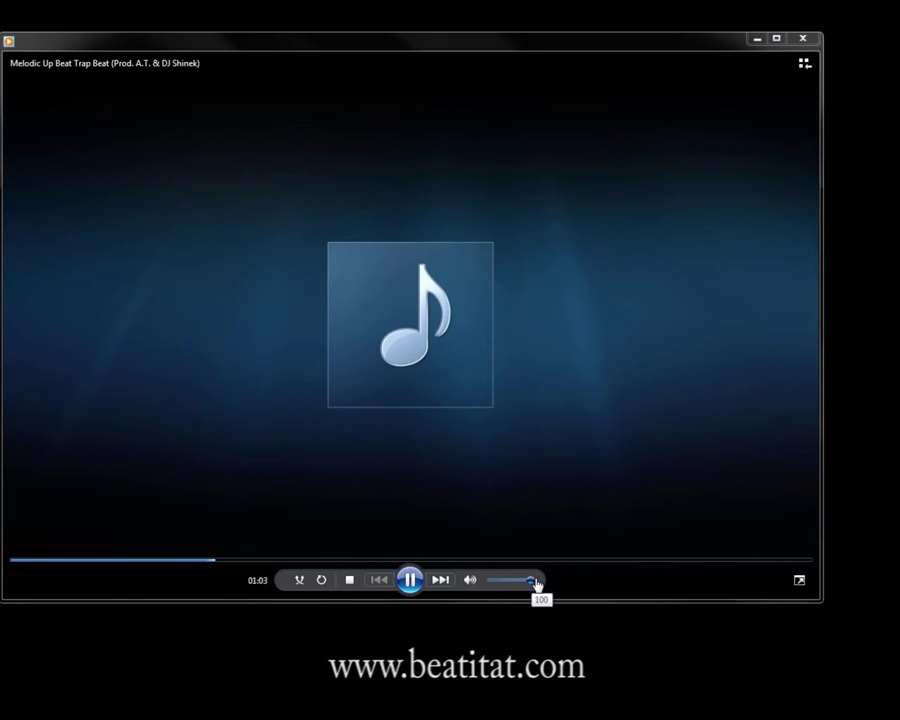
mouse_move(537, 718)
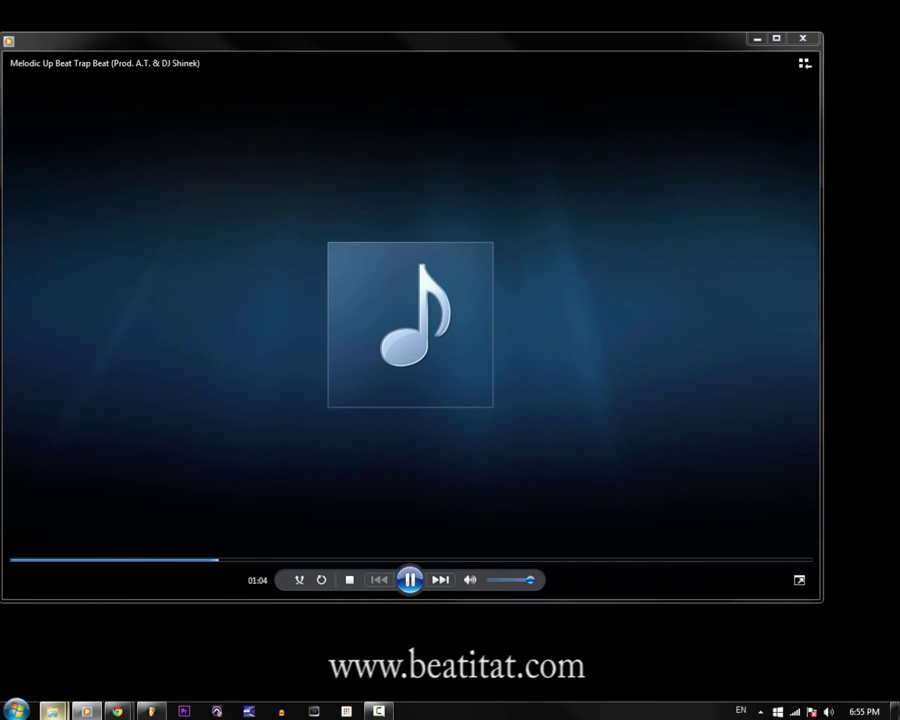
left_click(829, 712)
left_click(527, 596)
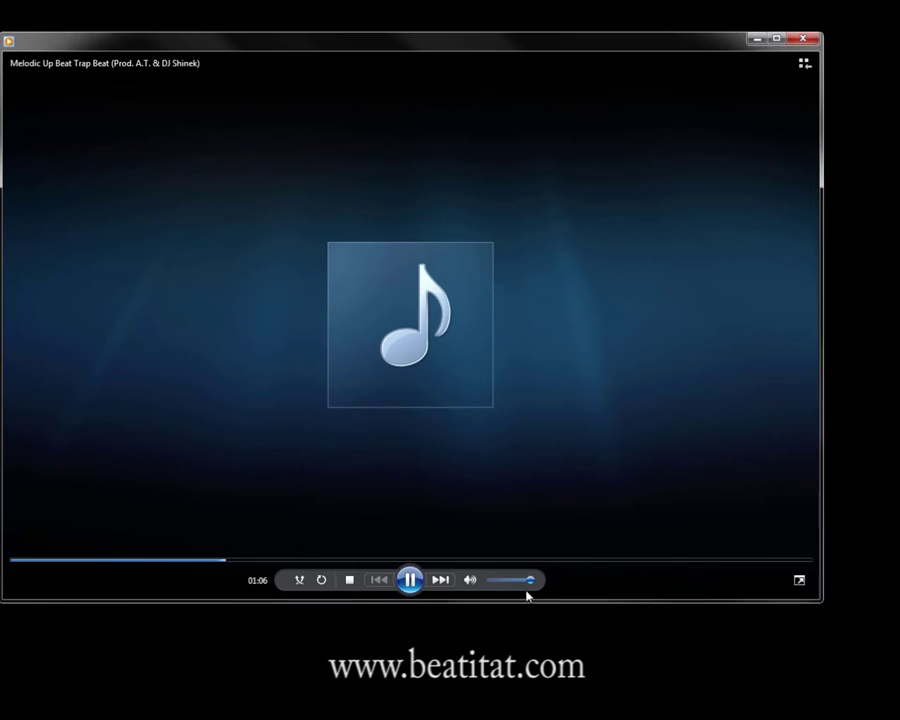
left_click(281, 560)
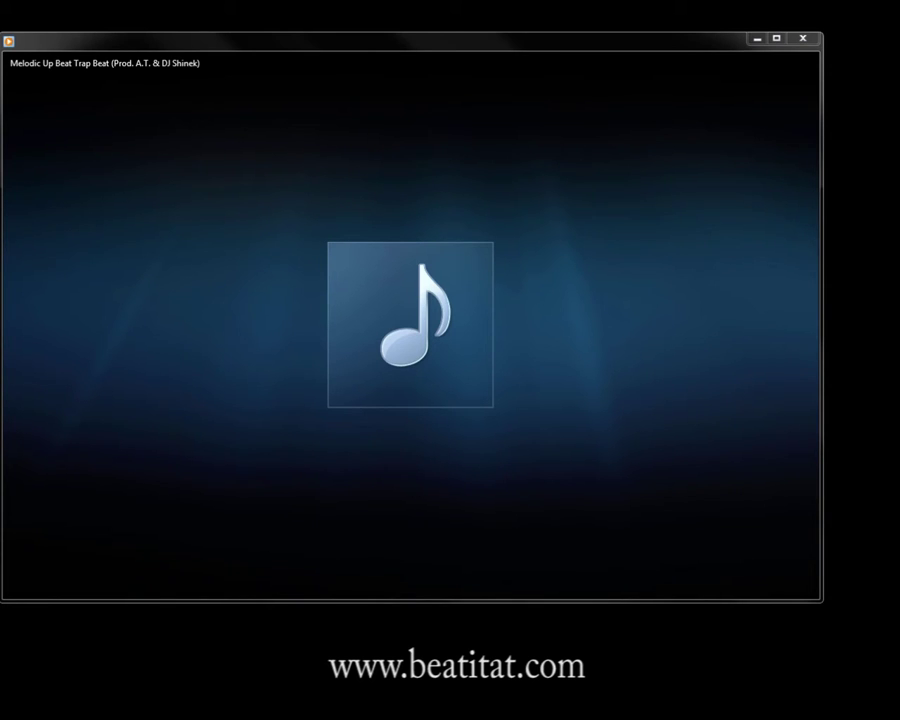
Step: Close the media player and close the Nexus piano roll in FL Studio to show the playlist
mouse_move(366, 423)
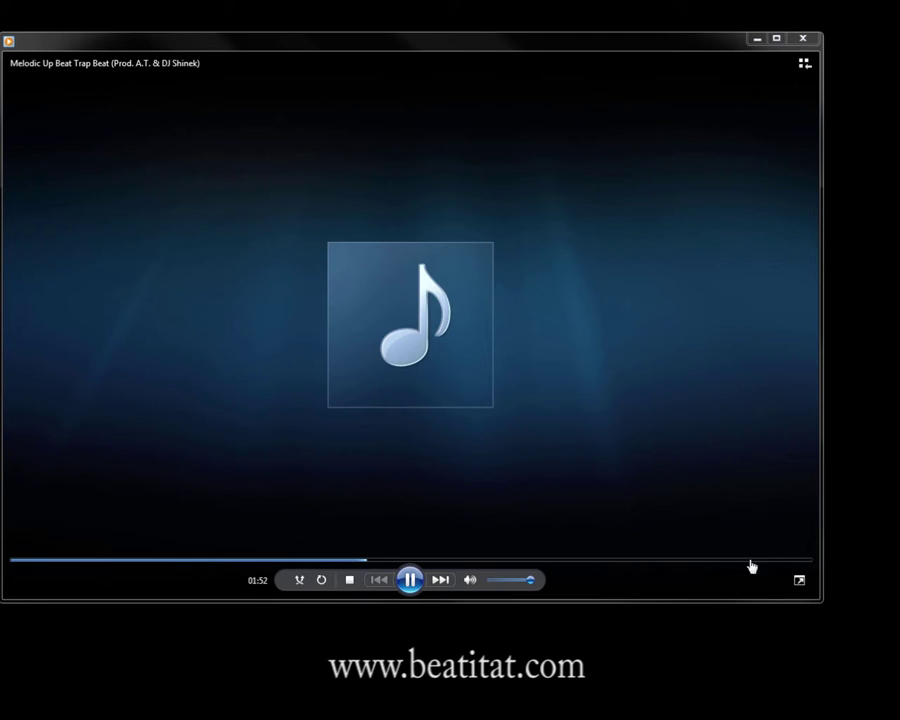
left_click(803, 38)
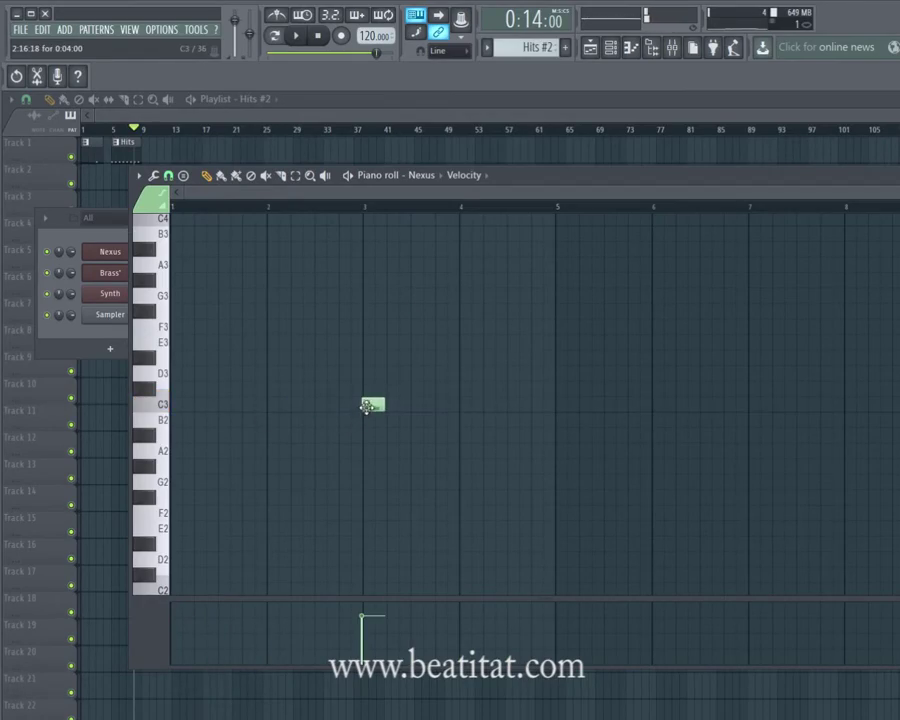
left_click(303, 121)
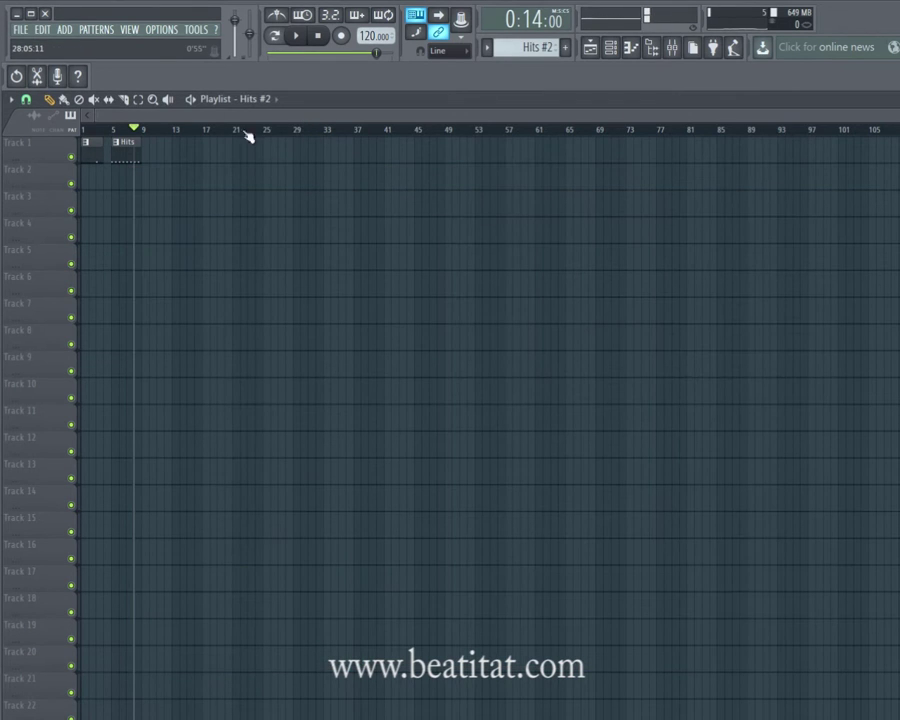
Step: Place Synth pattern clips on Track 2 starting at bars 1 and 5
left_click(256, 99)
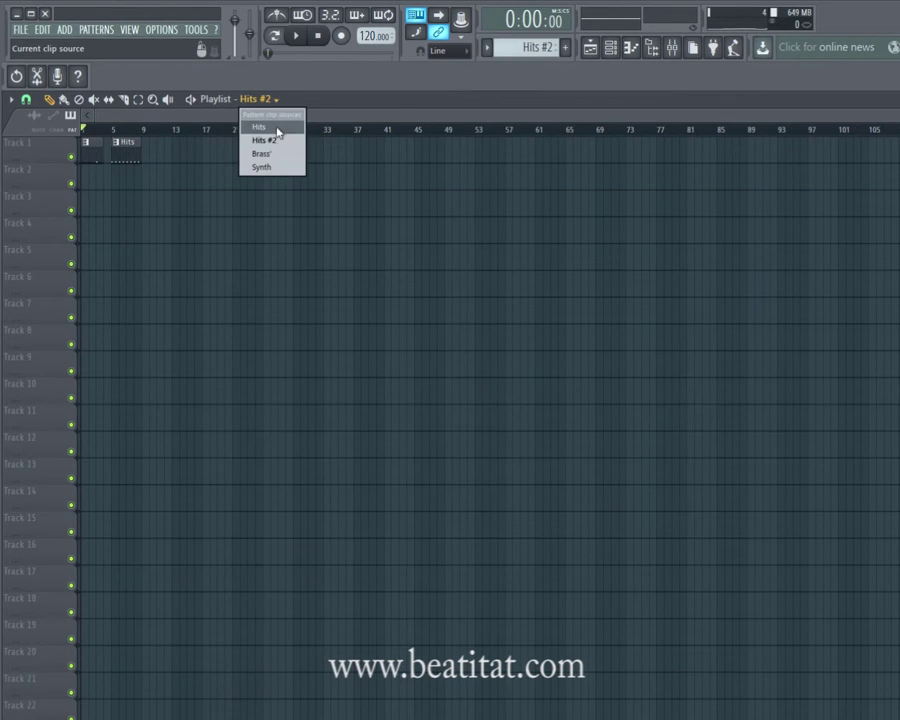
left_click(280, 168)
left_click(160, 172)
left_click(115, 186)
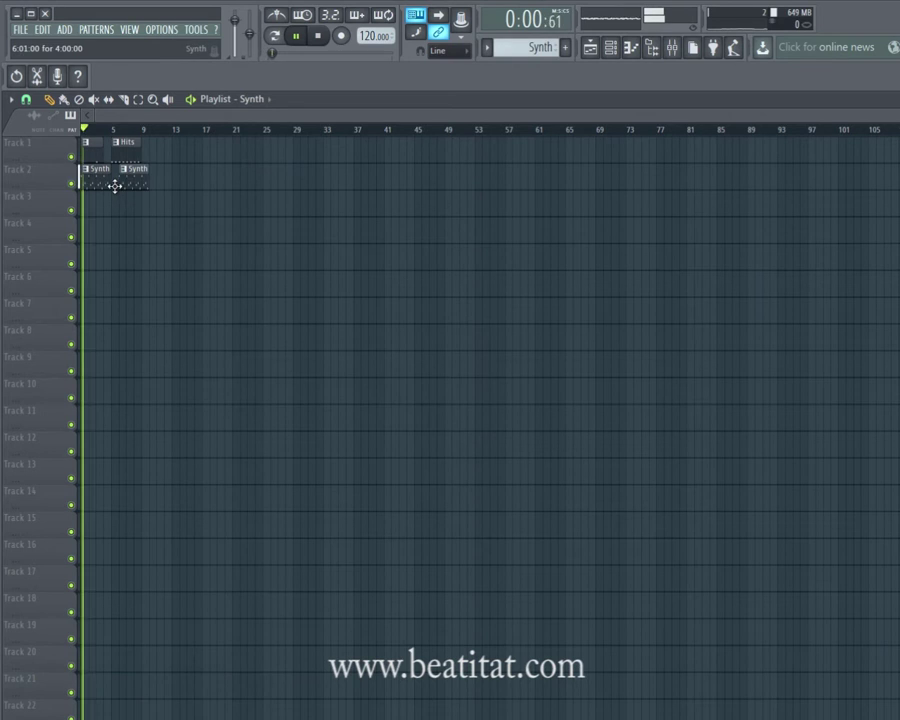
Step: Place Brass' pattern clips on Track 3 starting at bars 1 and 5
left_click(254, 100)
left_click(277, 153)
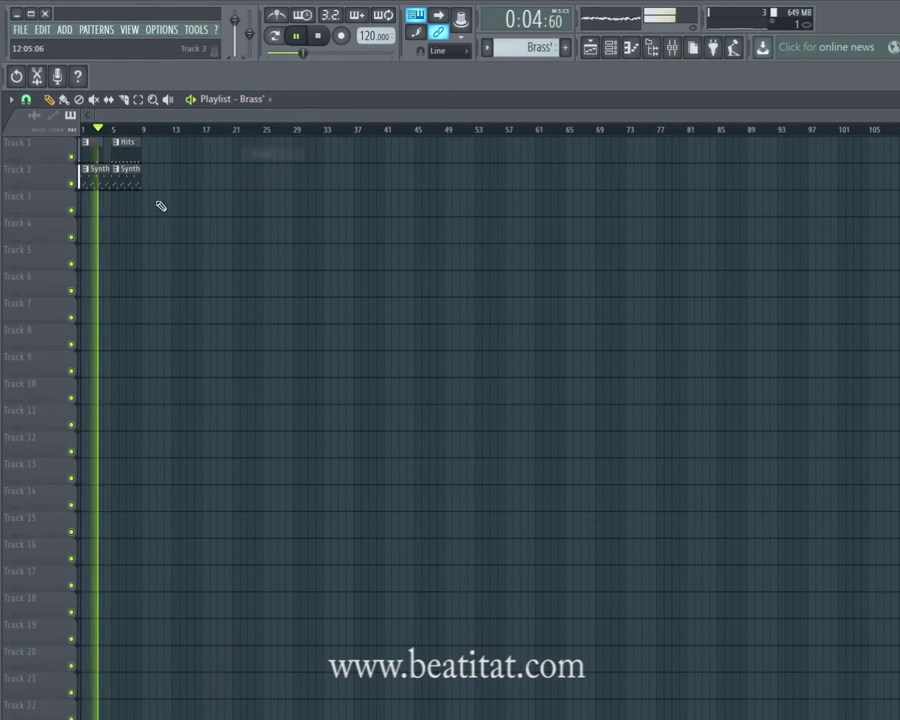
left_click(117, 207)
left_click(82, 207)
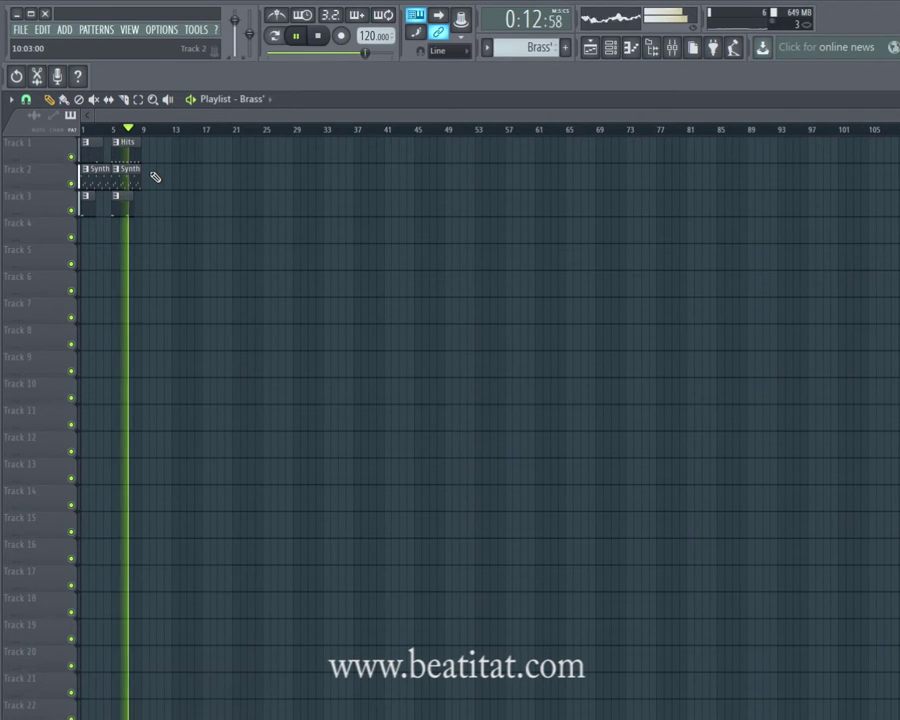
Step: Add Synth and Brass' clips at bar 9 on Tracks 2 and 3, and mark that bar with a Chorus marker
left_click(612, 47)
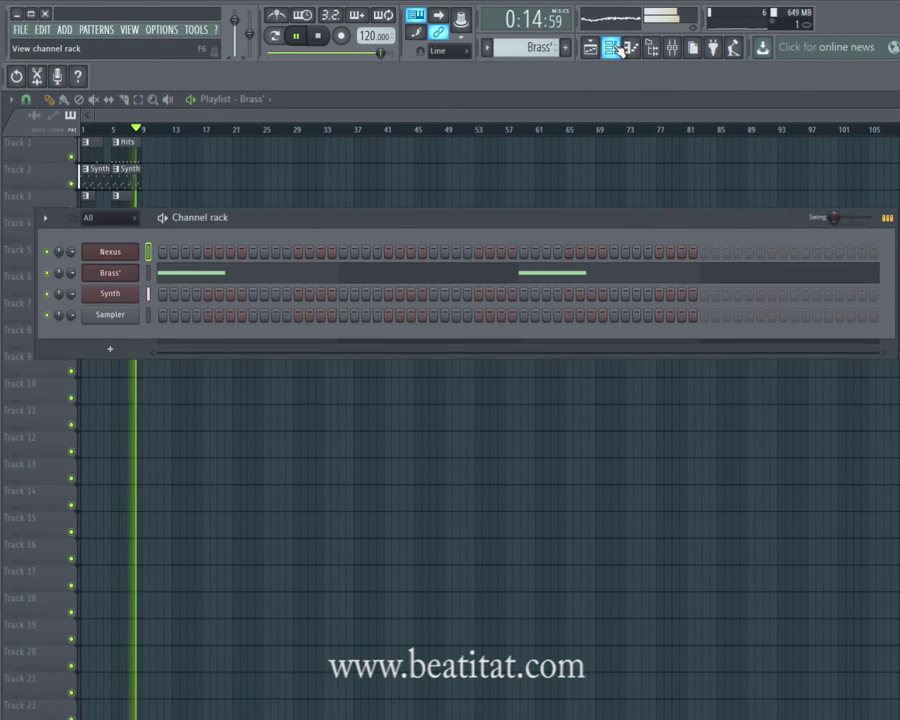
key("space")
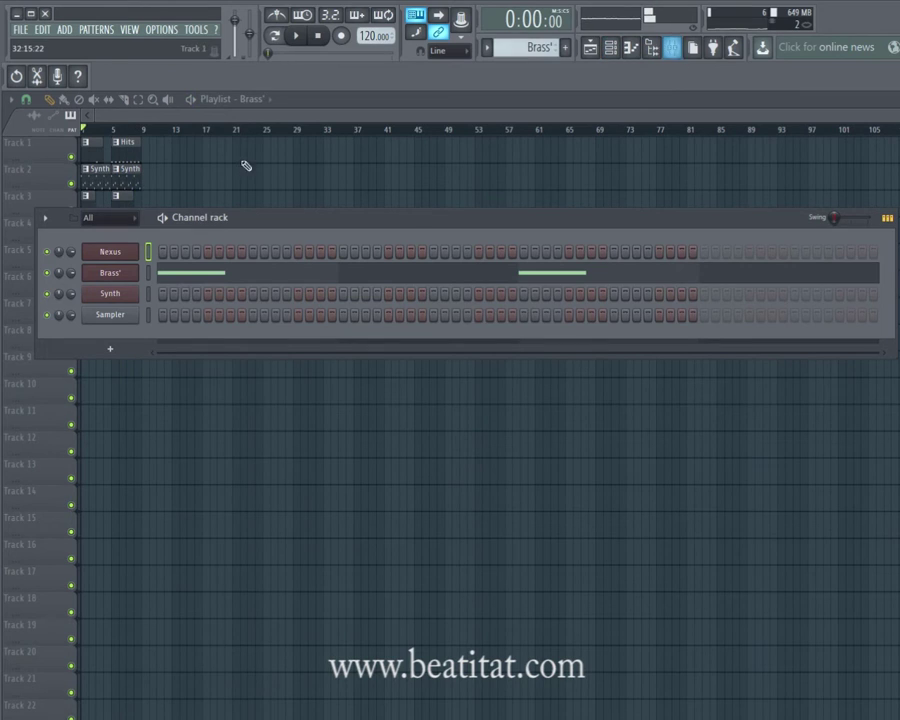
left_click(129, 169)
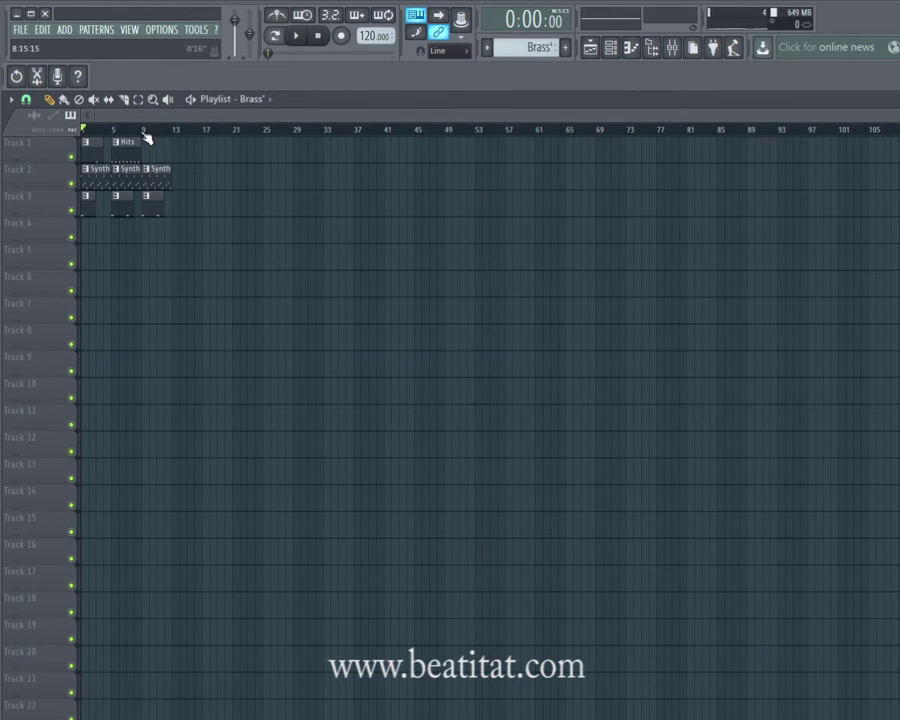
key("alt+t")
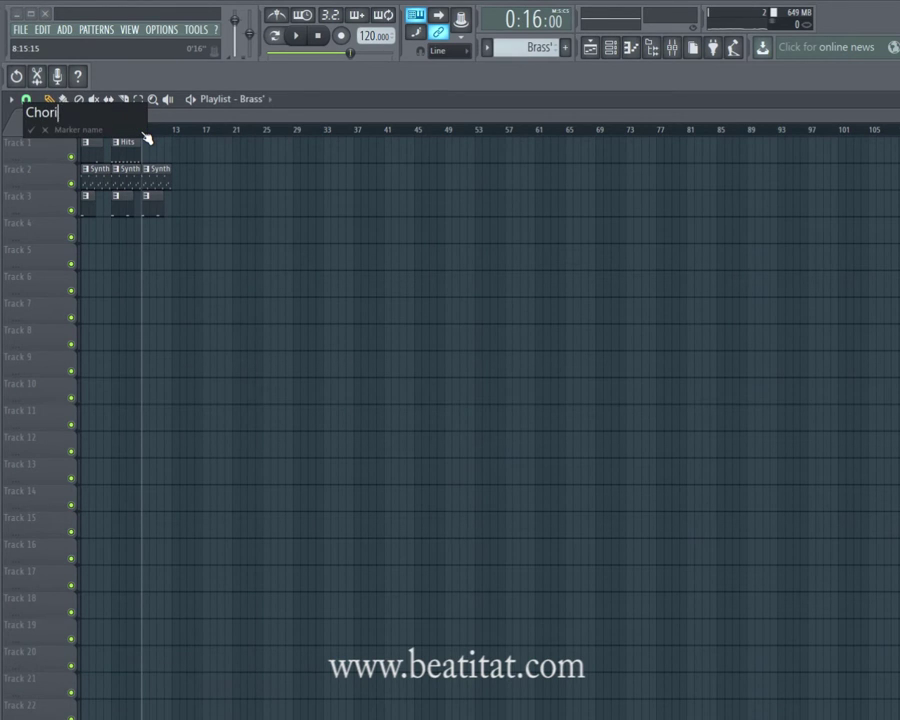
key("Return")
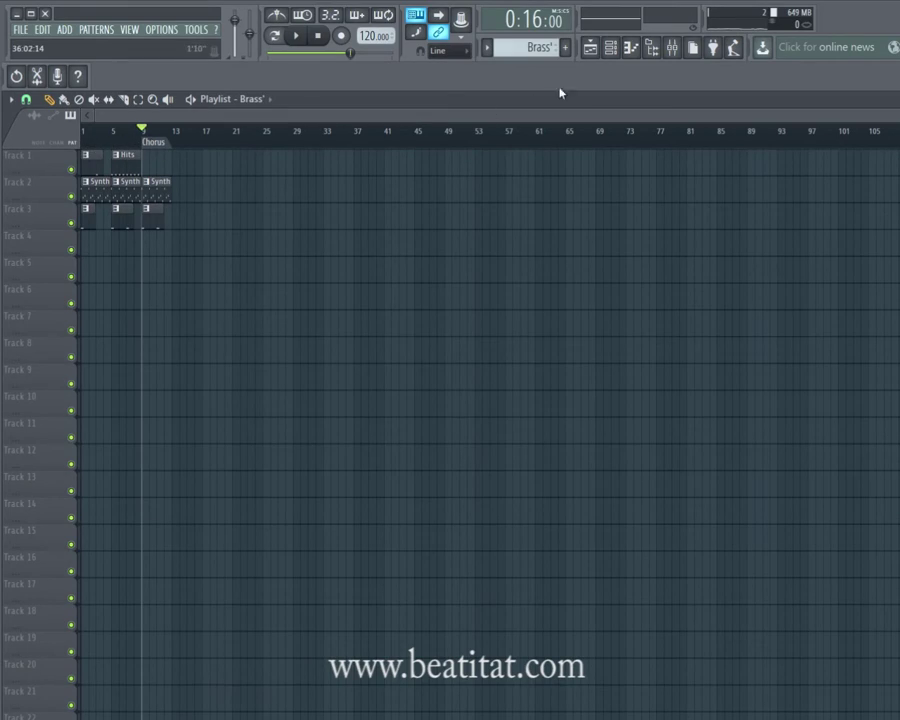
Step: Transpose the Arp Synth notes in Pattern 6 down to start on C5, and delete the G4 and F4 notes in bar 2
left_click(612, 47)
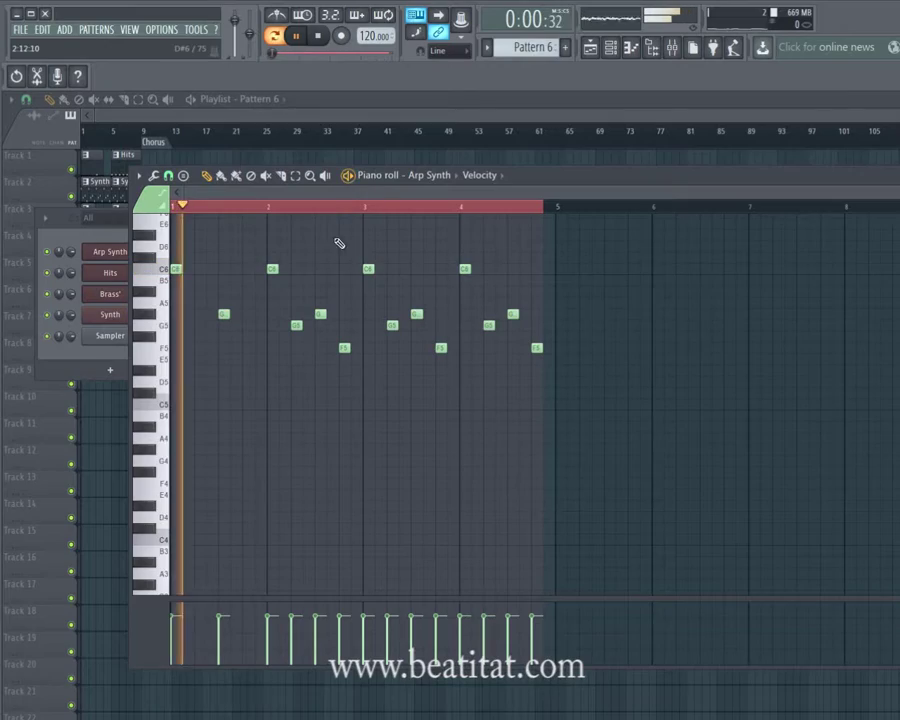
key("ctrl+Down")
key("ctrl+Down")
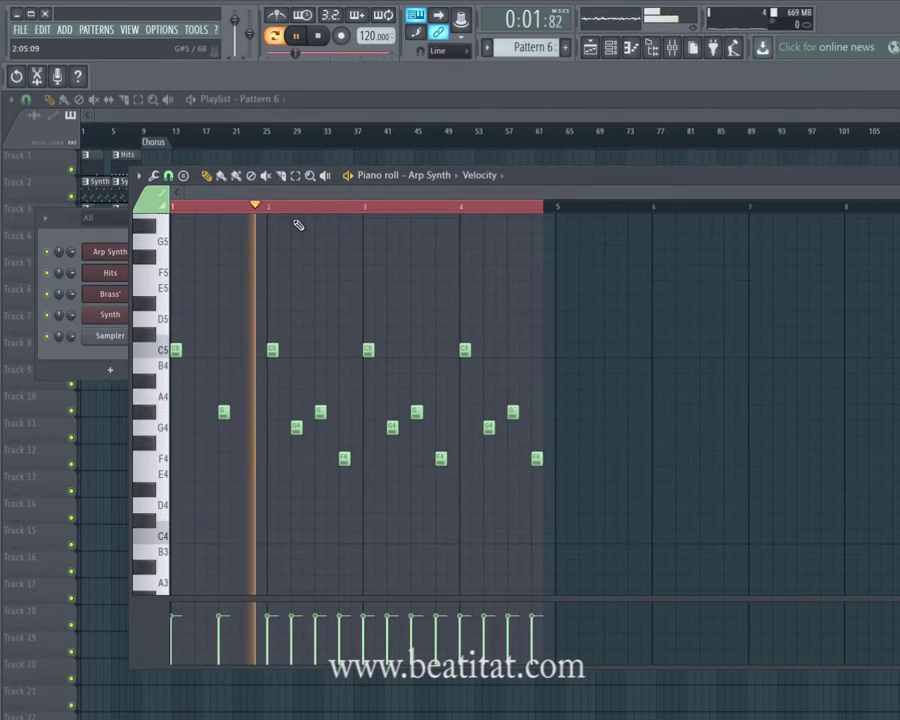
right_click(296, 428)
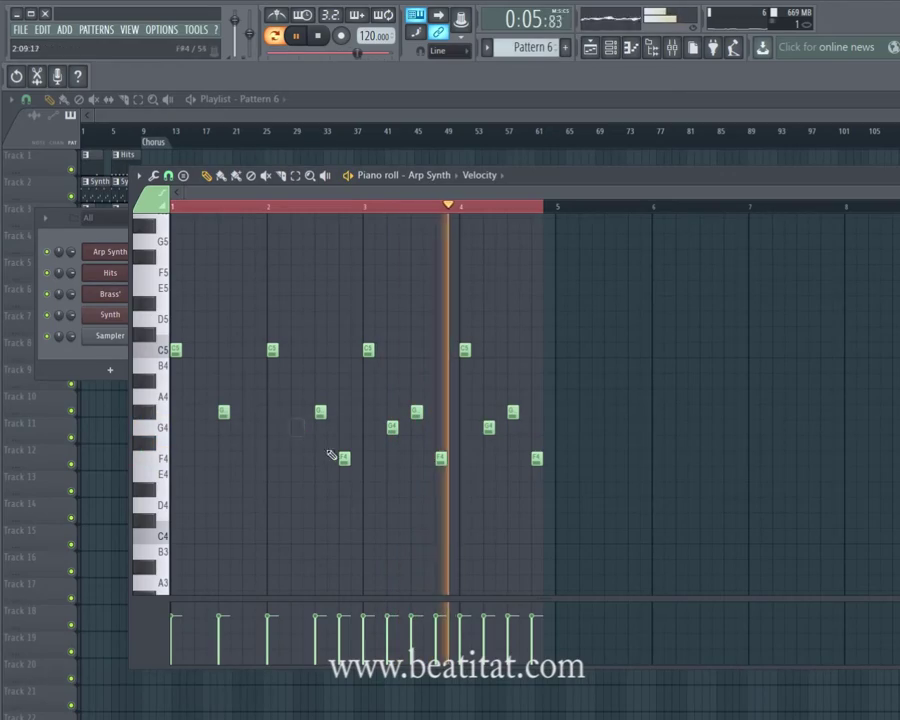
right_click(344, 458)
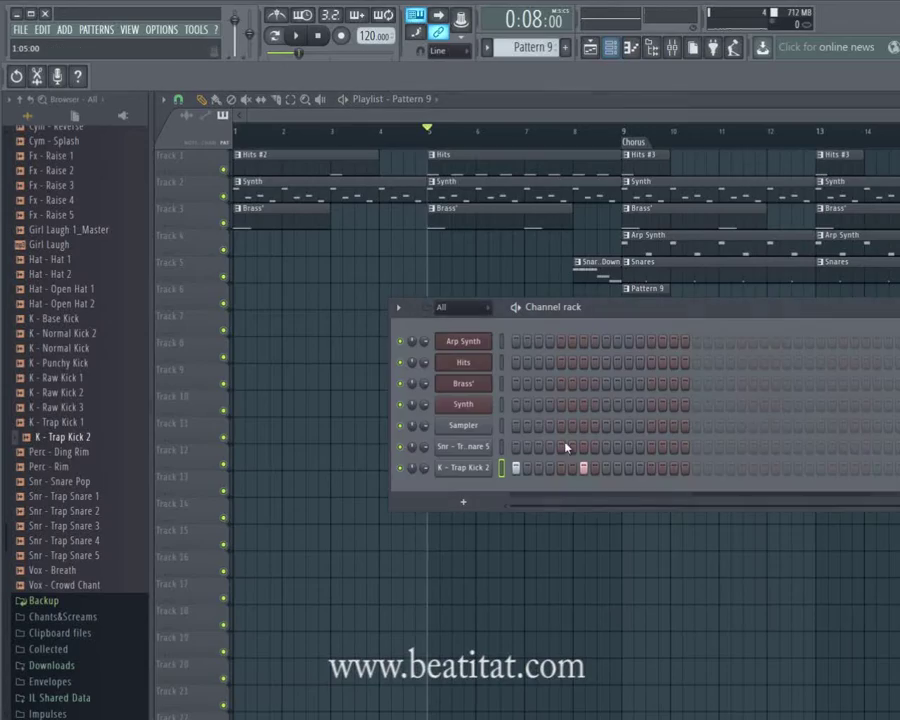
Step: During playback from bar 5, add K - Trap Kick 2 hits at steps 17, 33 and 39 of Pattern 9
key("space")
left_click(696, 468)
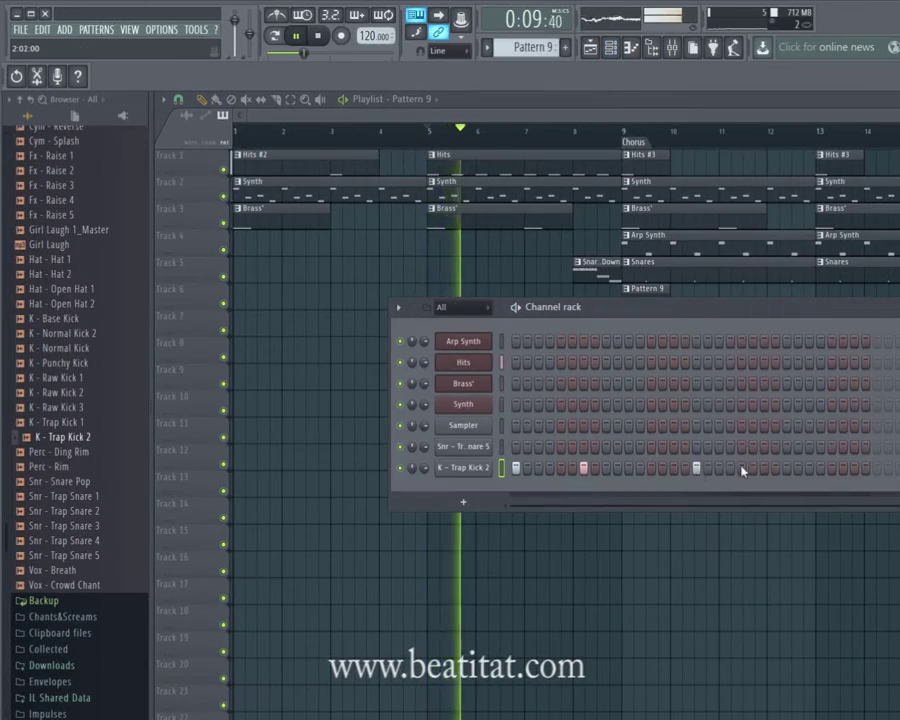
left_click_drag(710, 316, 586, 424)
left_click(752, 576)
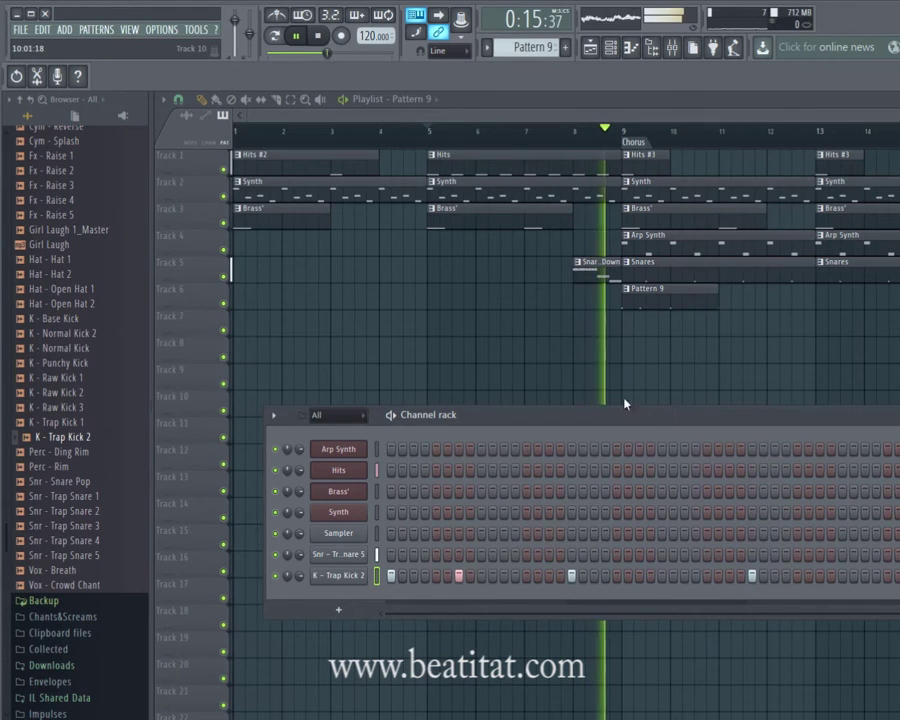
left_click_drag(625, 402, 533, 385)
left_click(728, 558)
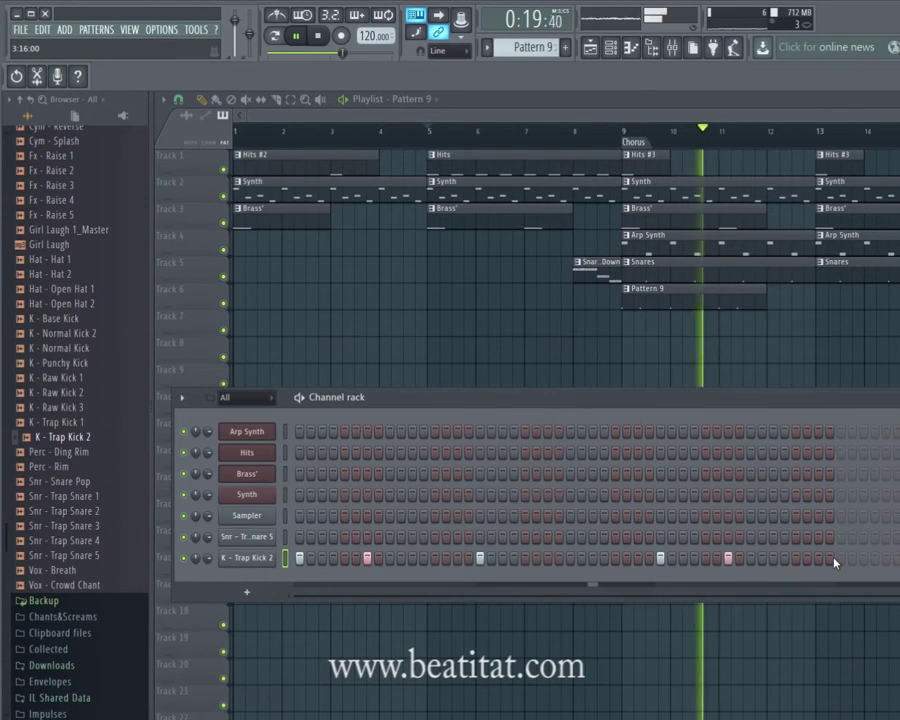
Step: Finish the K - Trap Kick 2 rhythm in Pattern 9 with hits at steps 49, 61 and 63
left_click_drag(735, 396, 661, 334)
left_click_drag(594, 400, 624, 439)
key("space")
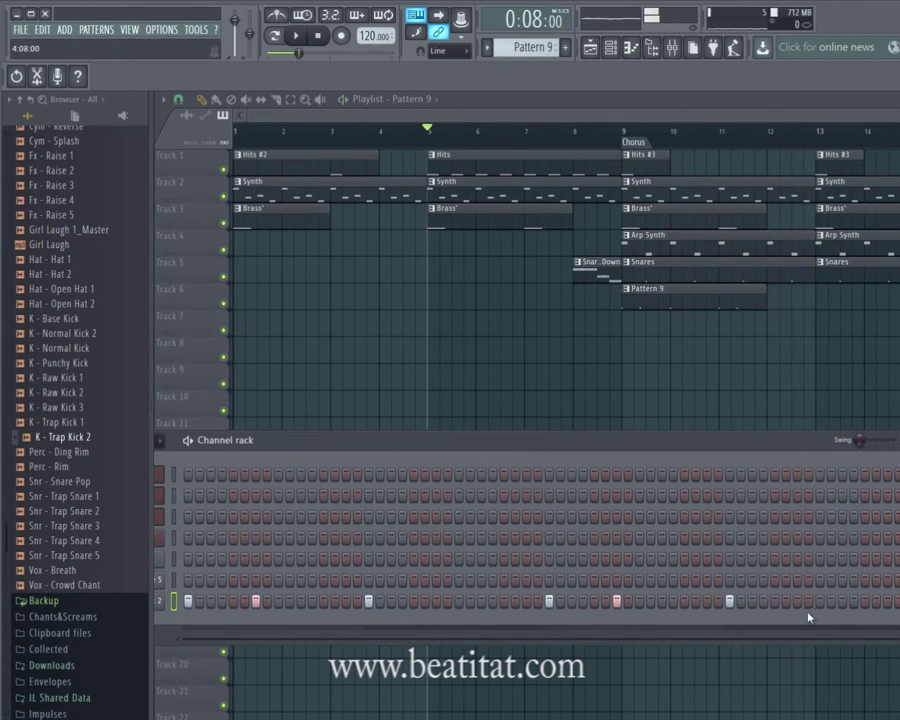
left_click(865, 601)
left_click(887, 601)
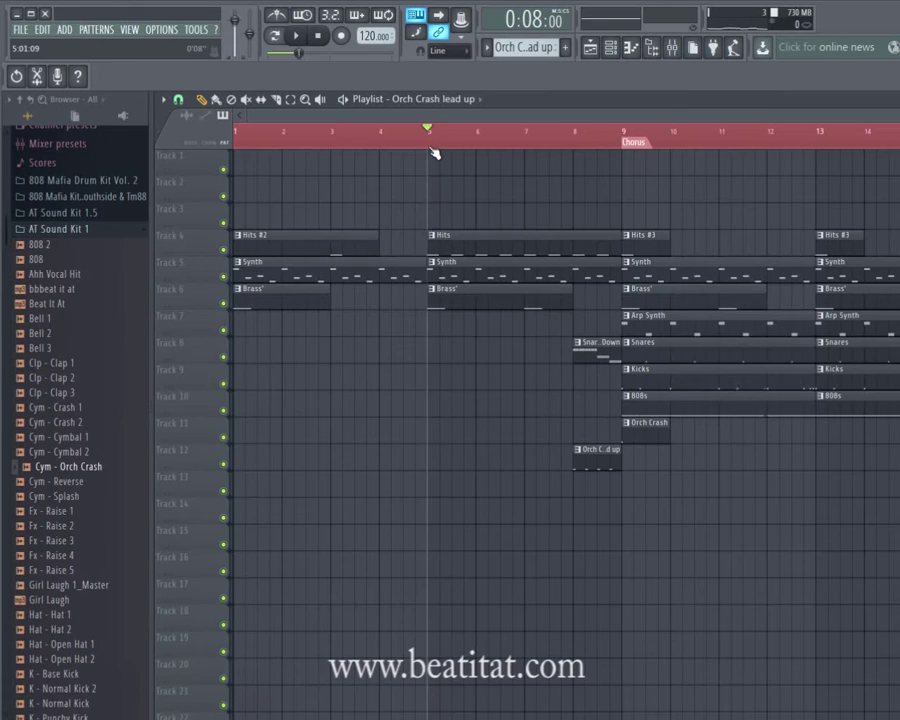
Step: Play from bar 5, start Pattern 13, and add a Hat - Hat 1 channel filled on every 2 steps
key("space")
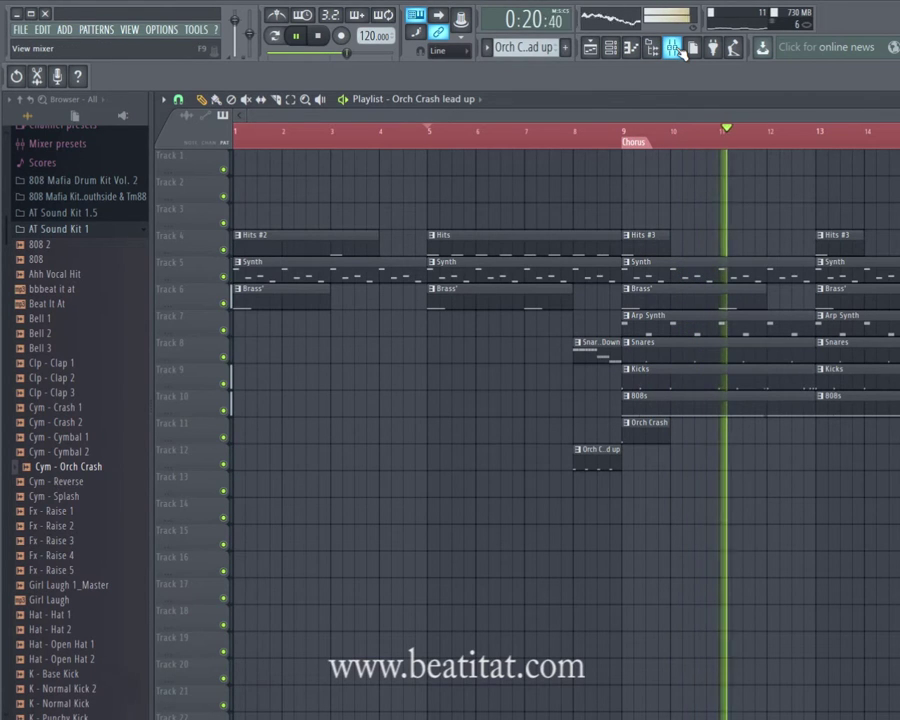
left_click(614, 50)
key("F4")
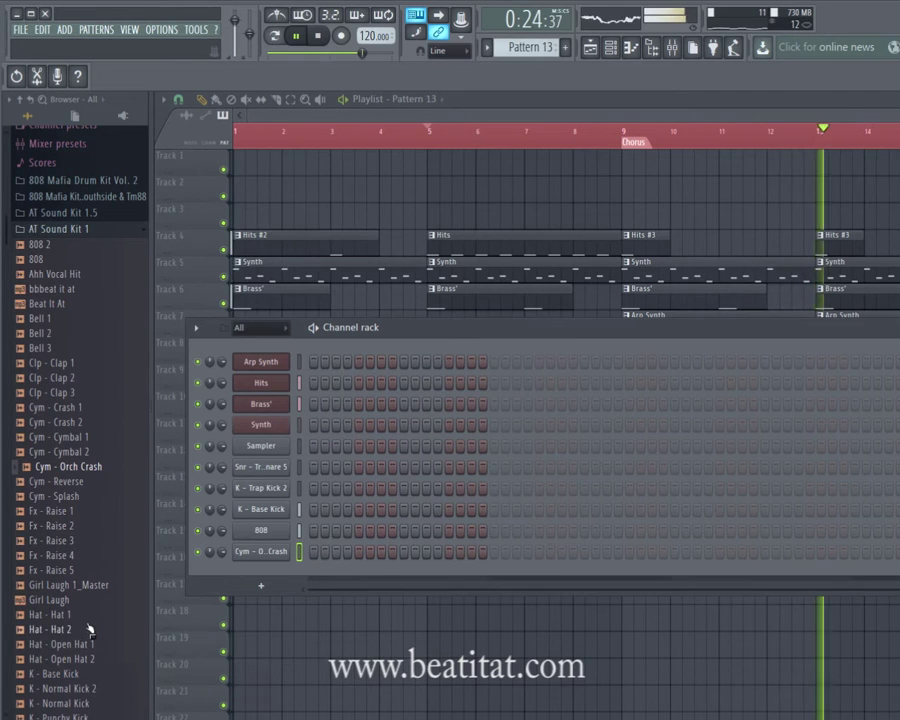
left_click_drag(86, 615, 262, 578)
right_click(294, 572)
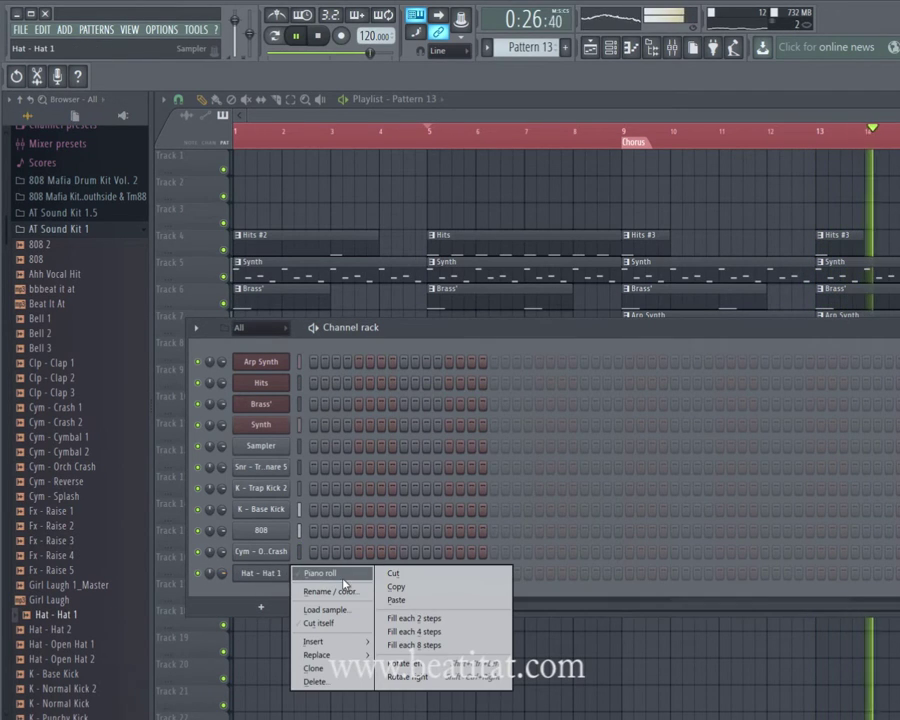
left_click(386, 620)
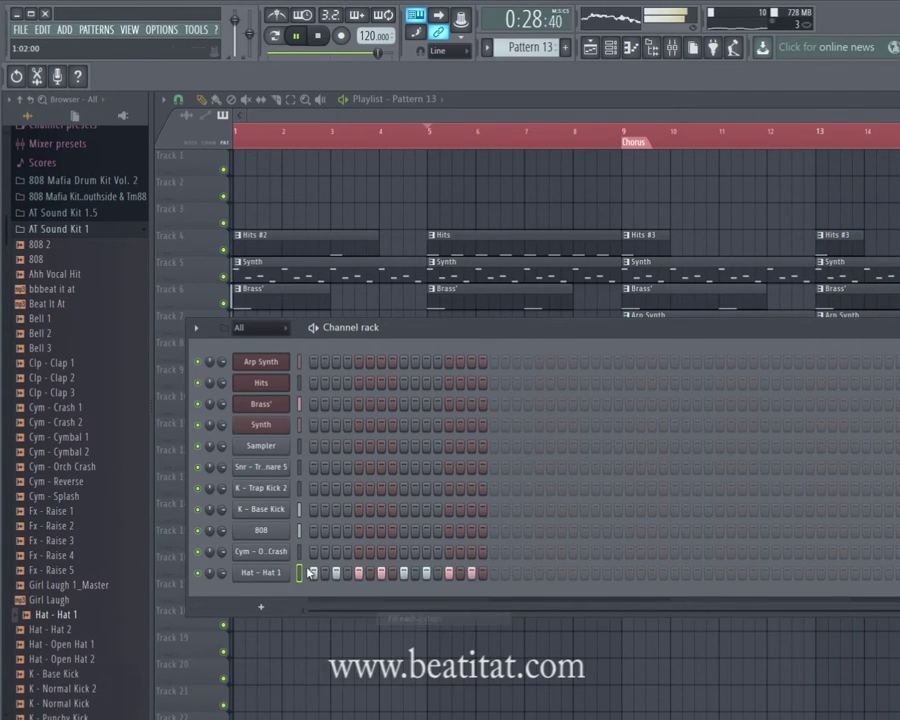
Step: Convert the Hat - Hat 1 steps to piano roll notes and lengthen each C5 note to two steps
right_click(306, 572)
left_click(316, 574)
key("ctrl+a")
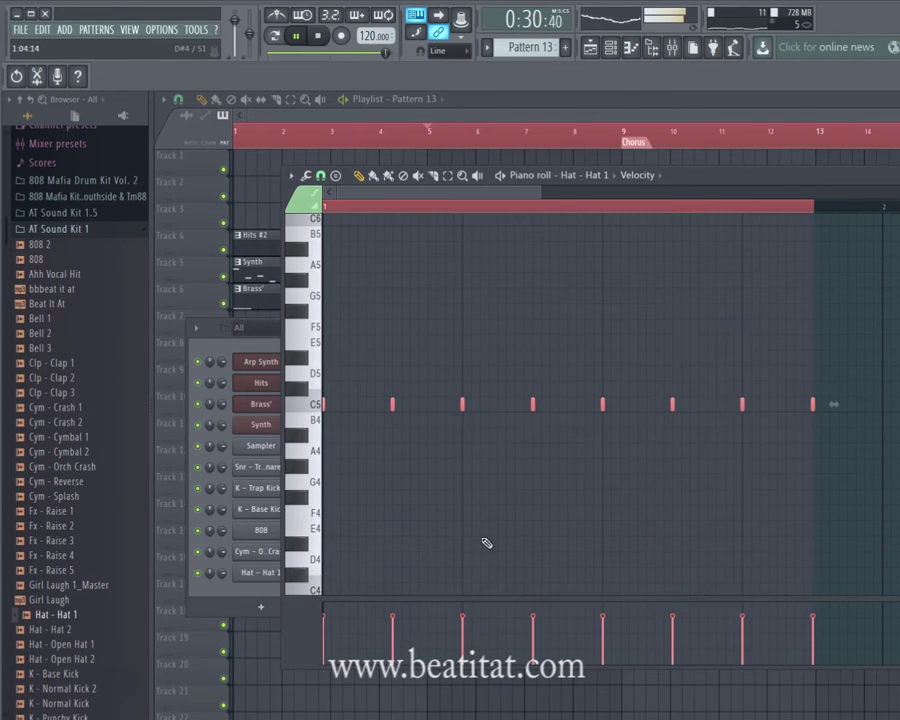
scroll(484, 540, "down", 3)
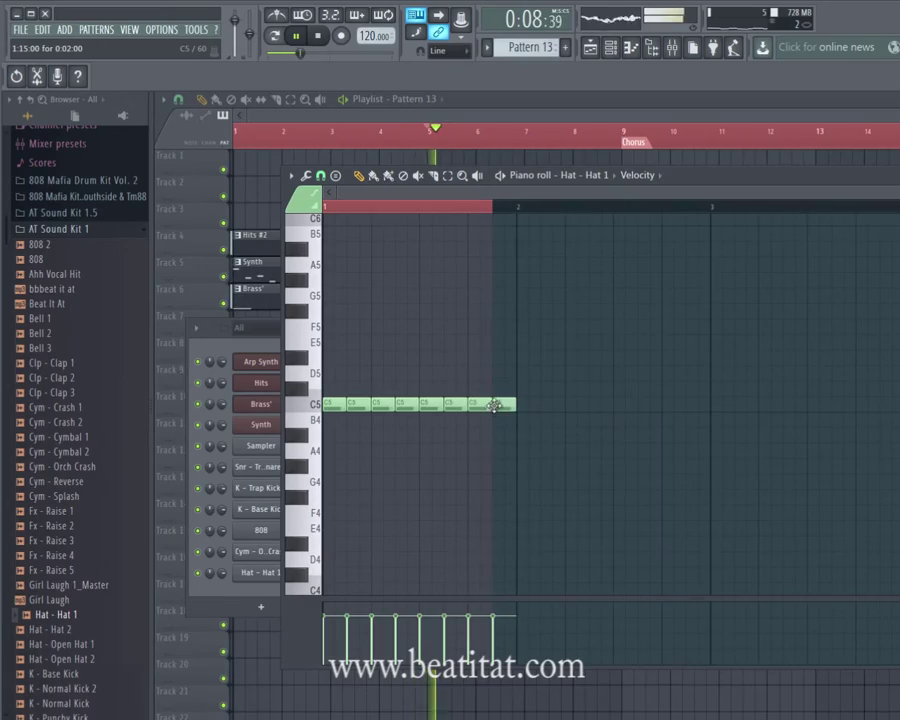
key("ctrl+a")
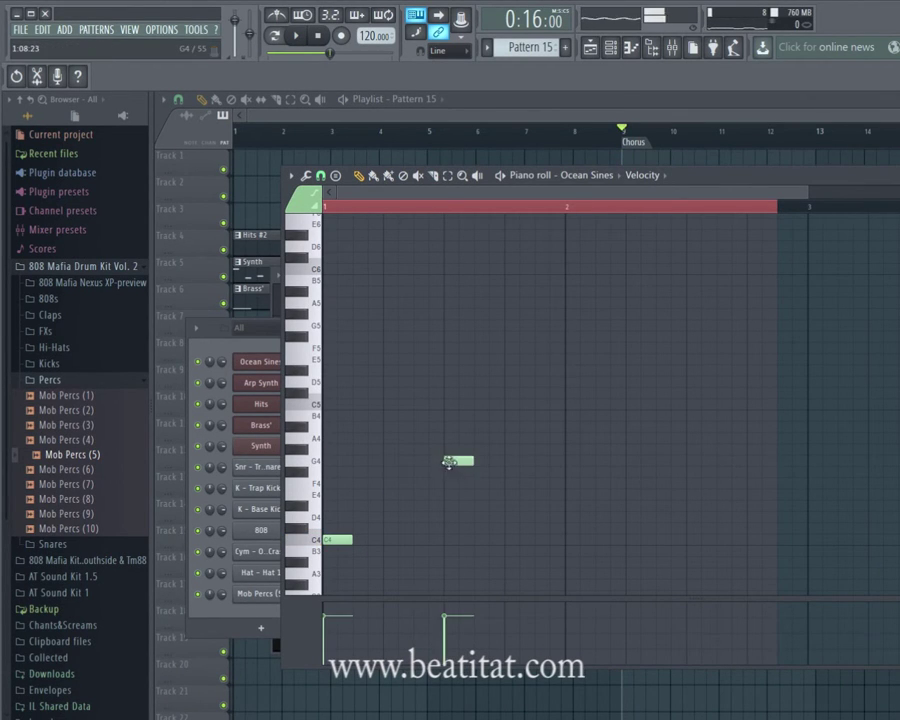
Step: Repeat the Ocean Sines C4–G4 phrase in Pattern 15 through bar 4, adding a G#4 at step 13 of bar 2
key("ctrl+a")
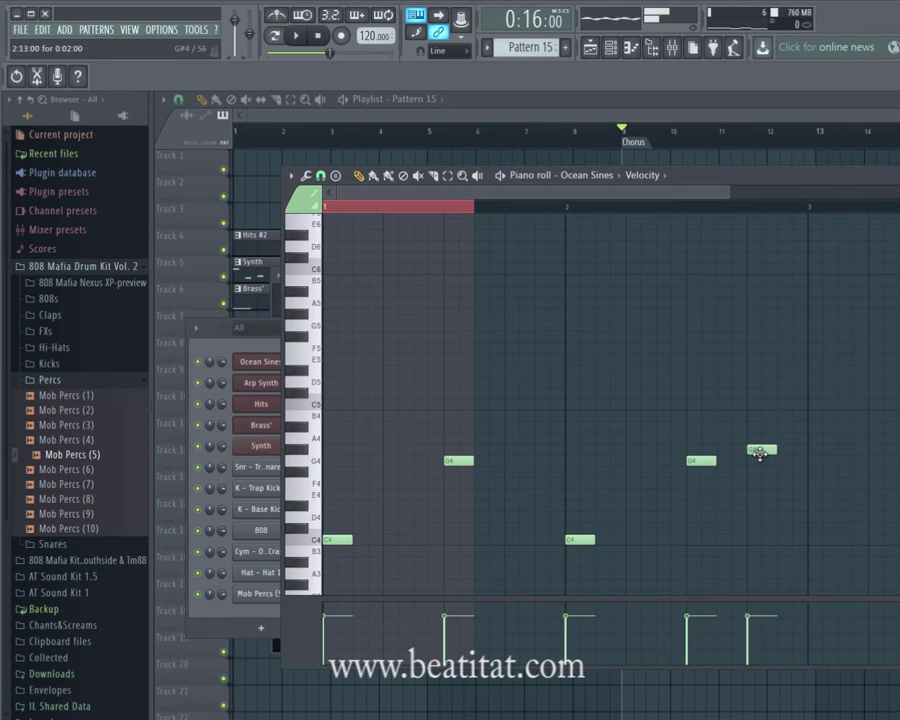
key("ctrl+a")
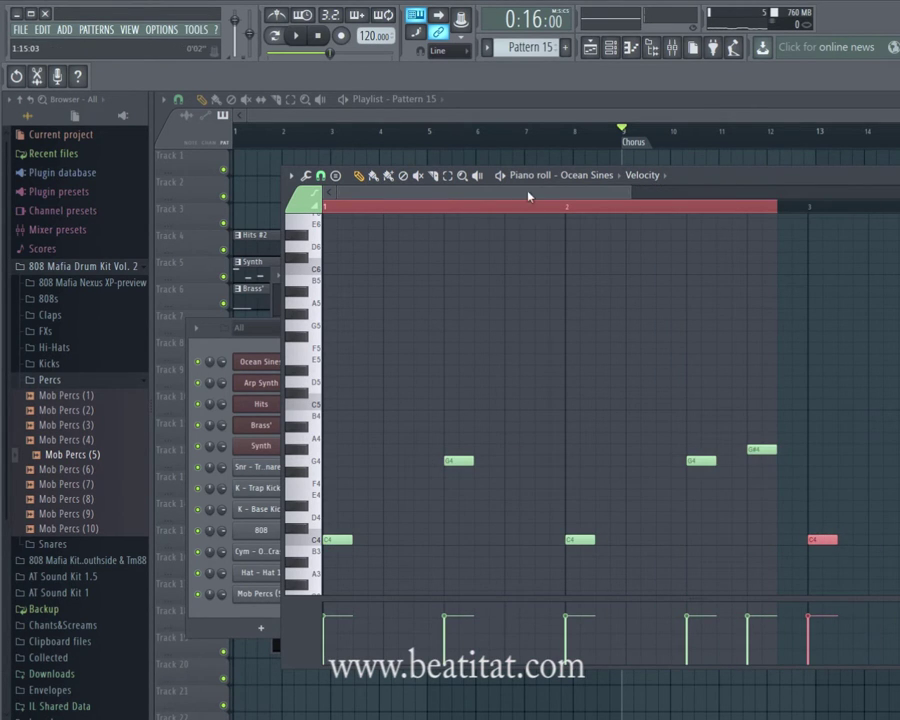
key("F7")
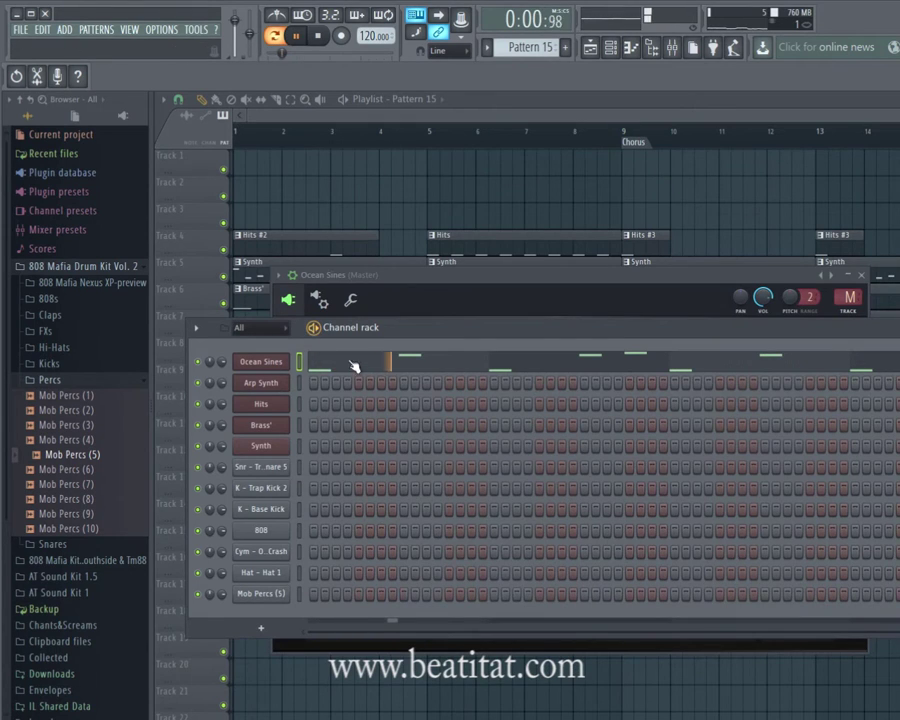
left_click(353, 366)
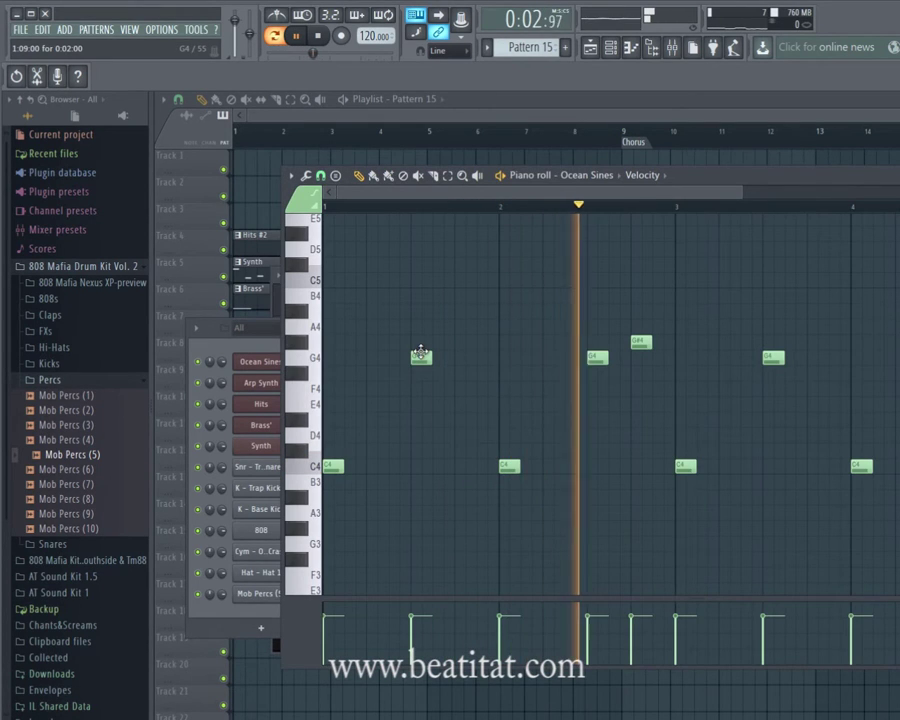
Step: Place Pattern 15 clips on Track 3 at bars 9 and 13, and rename the pattern Ocean Sines
left_click(594, 143)
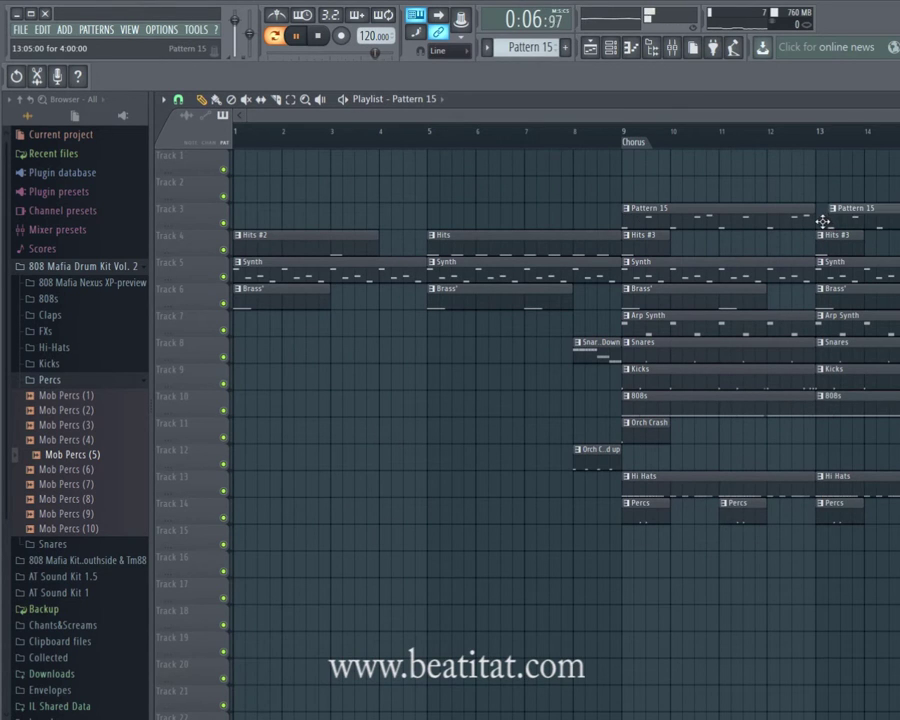
left_click(613, 48)
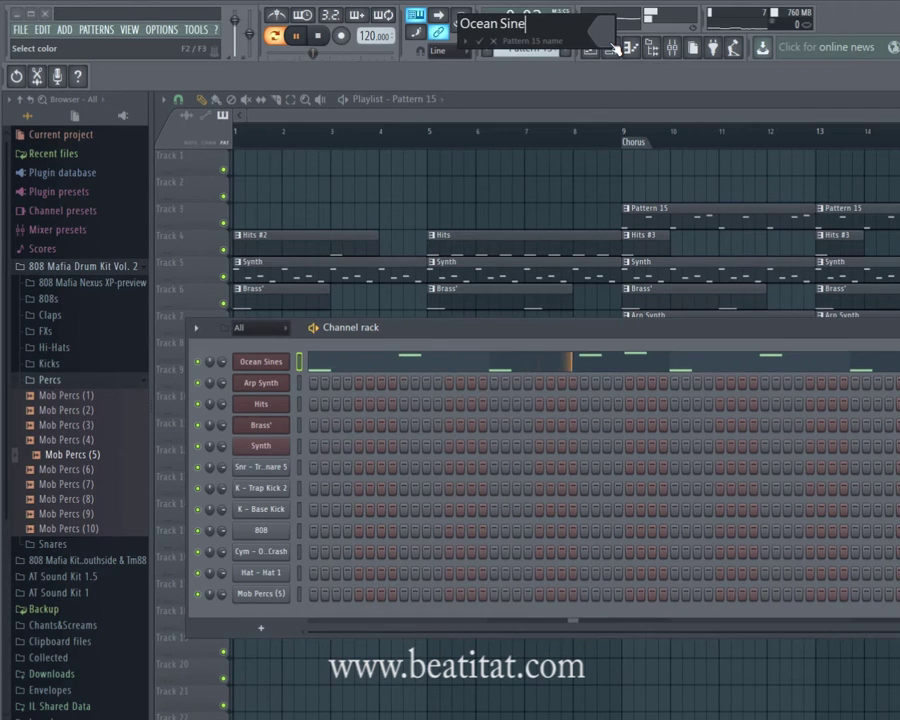
left_click(548, 131)
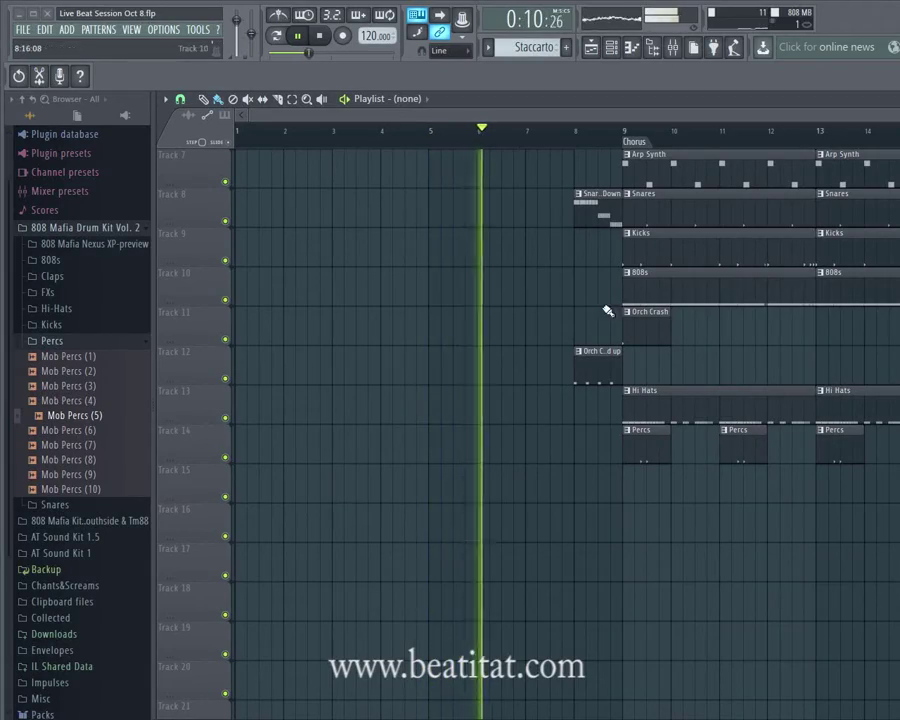
Step: Replay the beat from bar 1 and look over the arrangement through the end of the chorus
key("space")
scroll(518, 249, "up", 3)
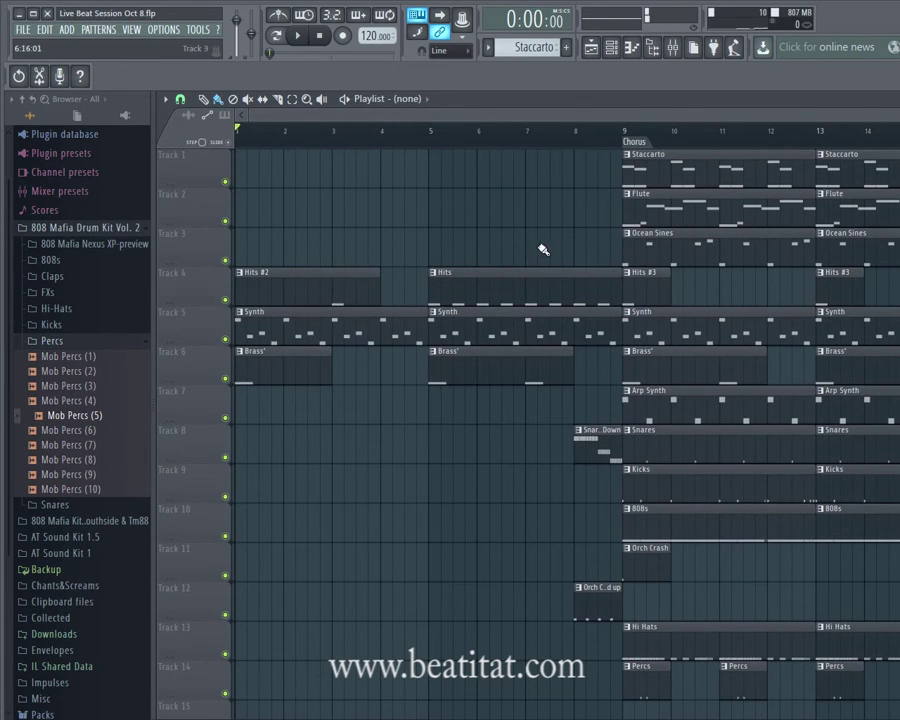
left_click_drag(897, 115, 897, 123)
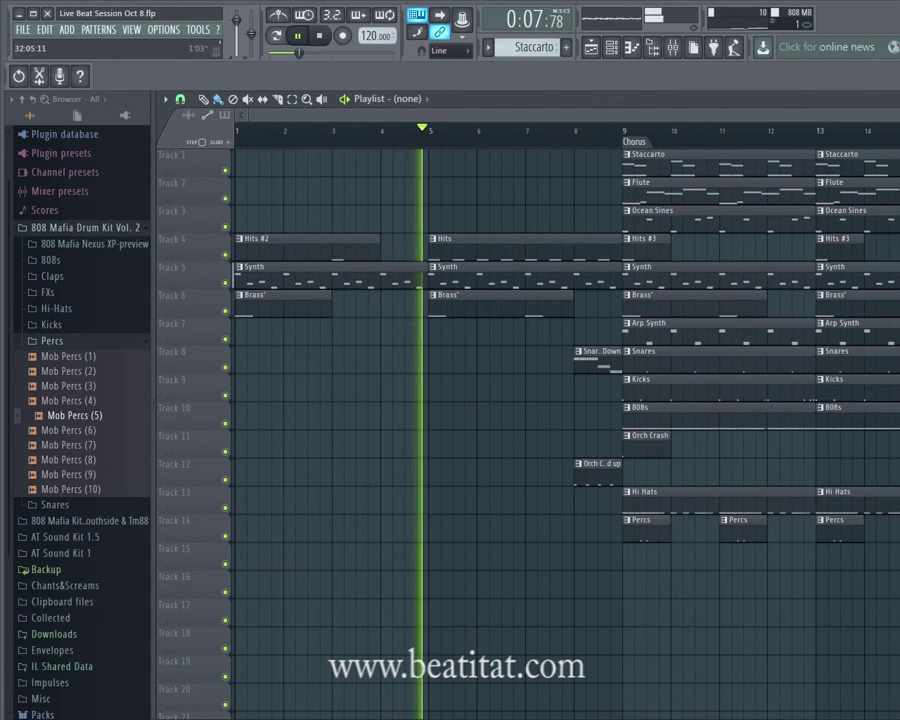
scroll(565, 430, "right", 3)
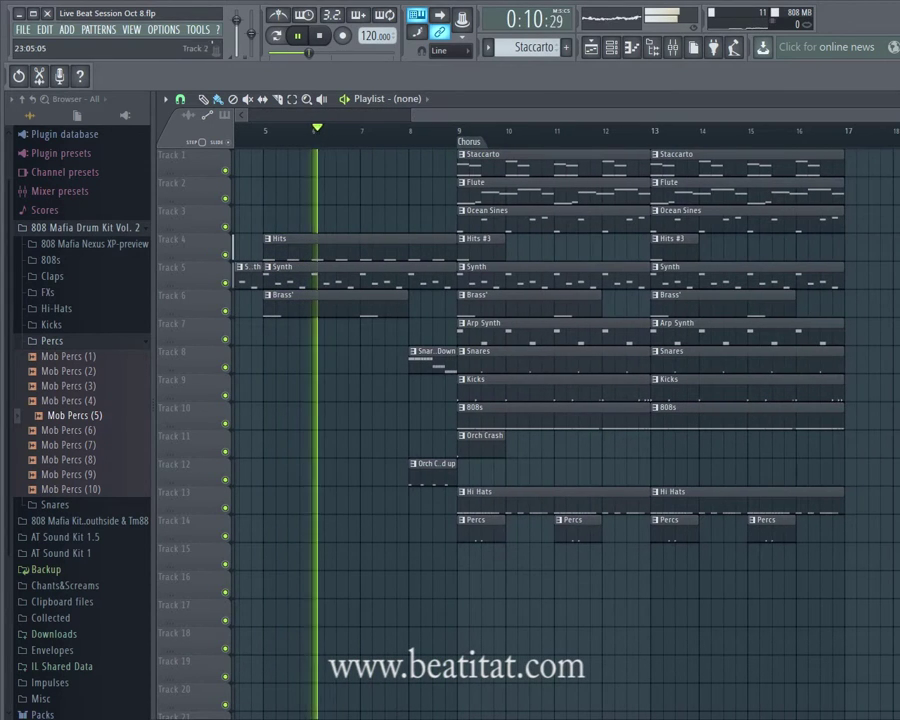
Step: Hide the browser, bring up the mixer beside the playlist and select the Synth mixer track
left_click(26, 99)
left_click(652, 46)
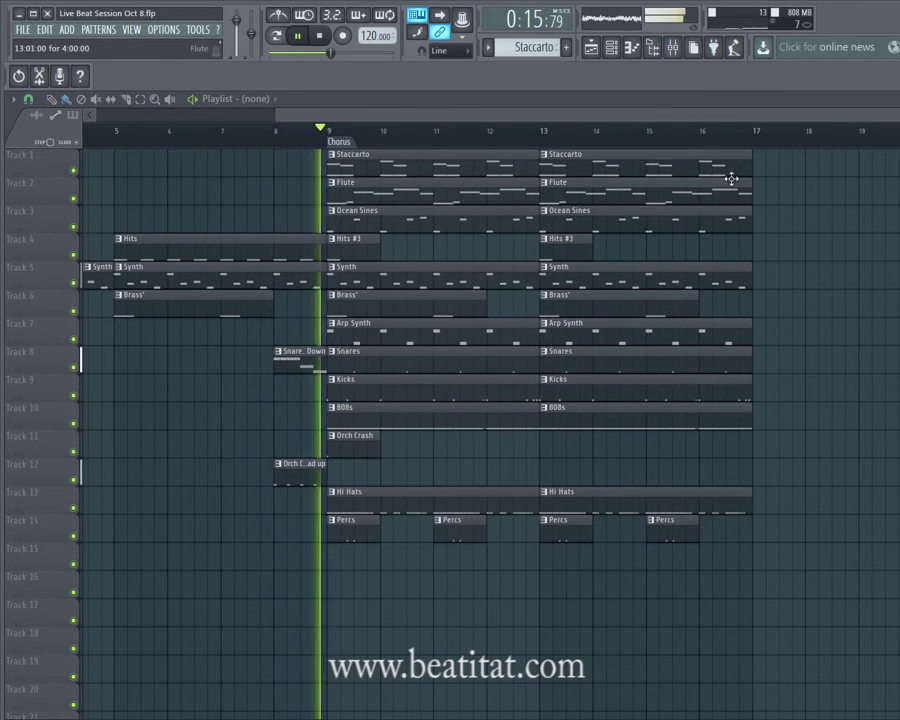
left_click_drag(897, 130, 760, 196)
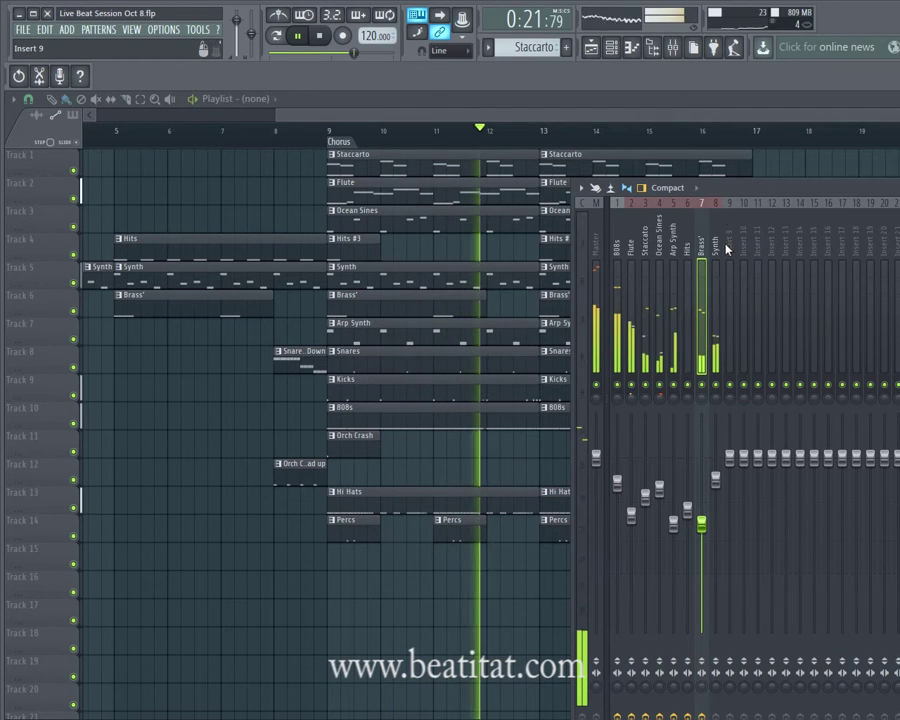
left_click(715, 300)
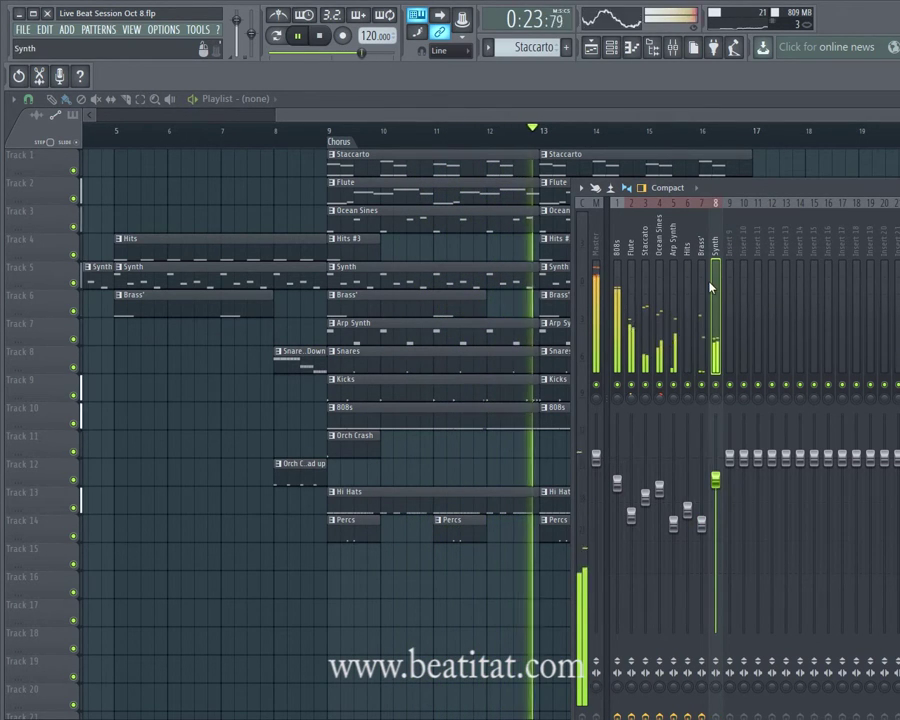
Step: Route the Staccato channel to mixer insert 9
left_click(611, 47)
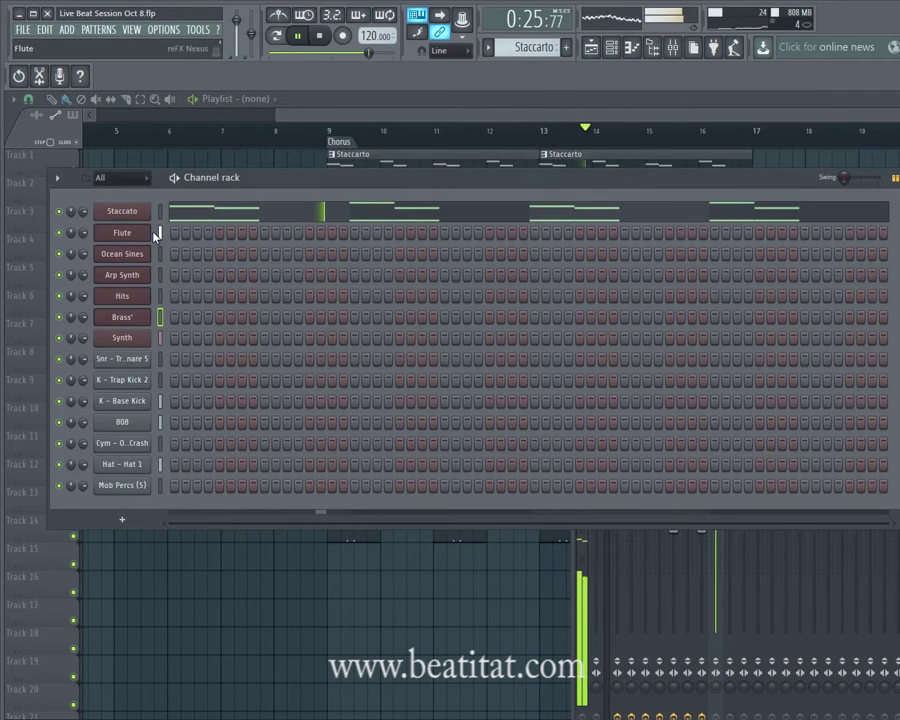
left_click_drag(790, 205, 470, 228)
right_click(738, 200)
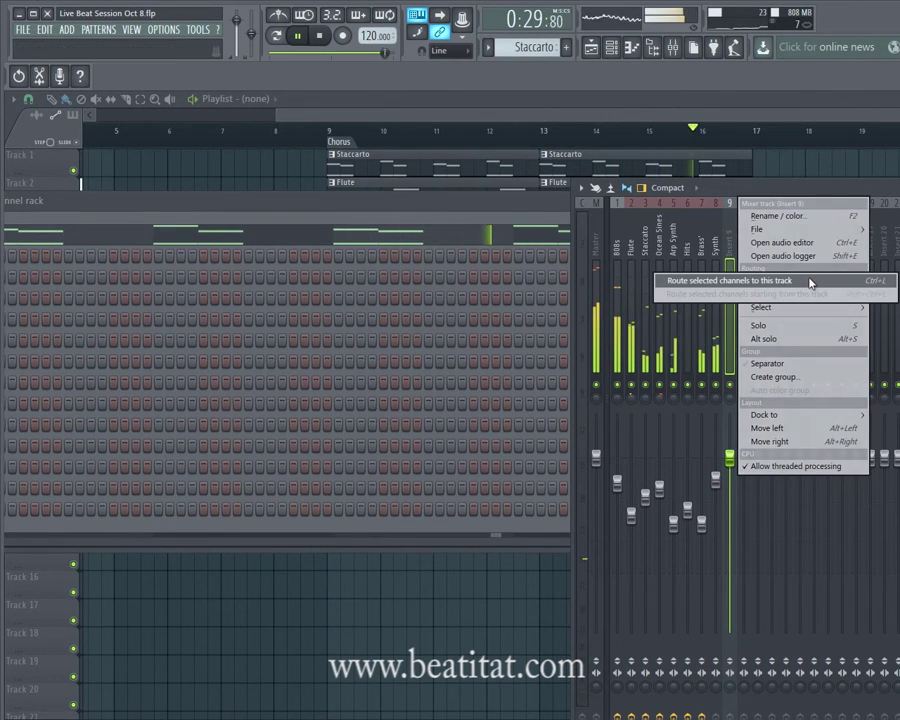
left_click(812, 281)
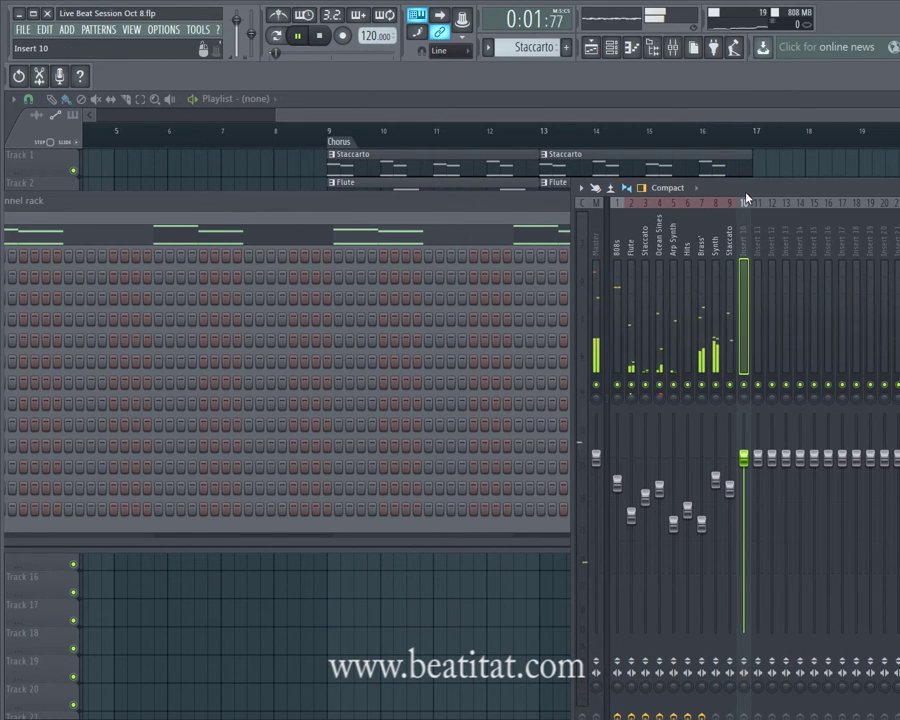
Step: Route the Staccato channel back to mixer track 3 and replay the beat
right_click(648, 258)
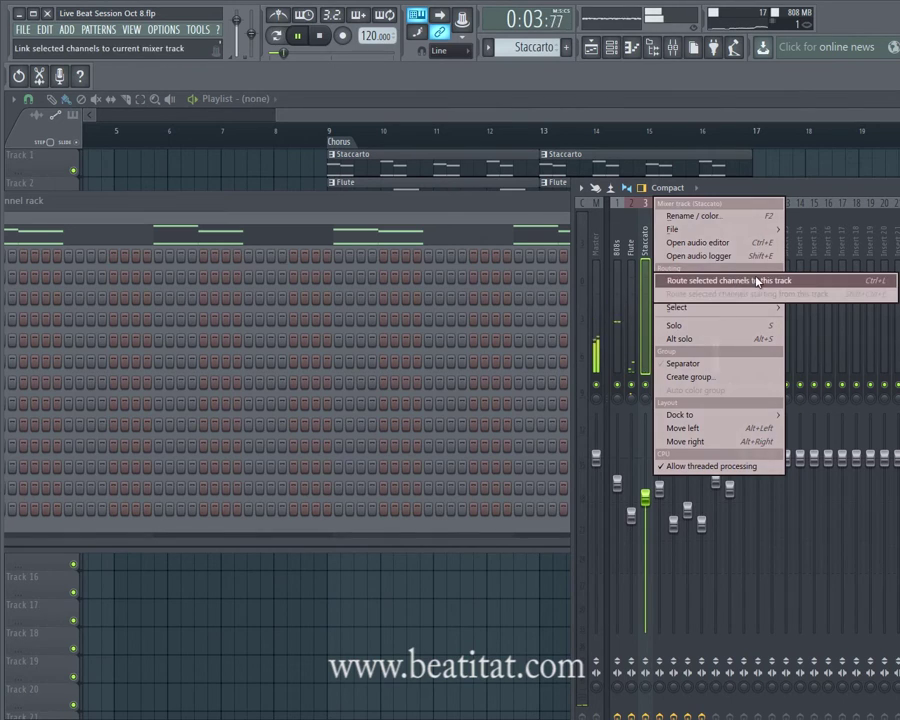
left_click(757, 281)
left_click(729, 268)
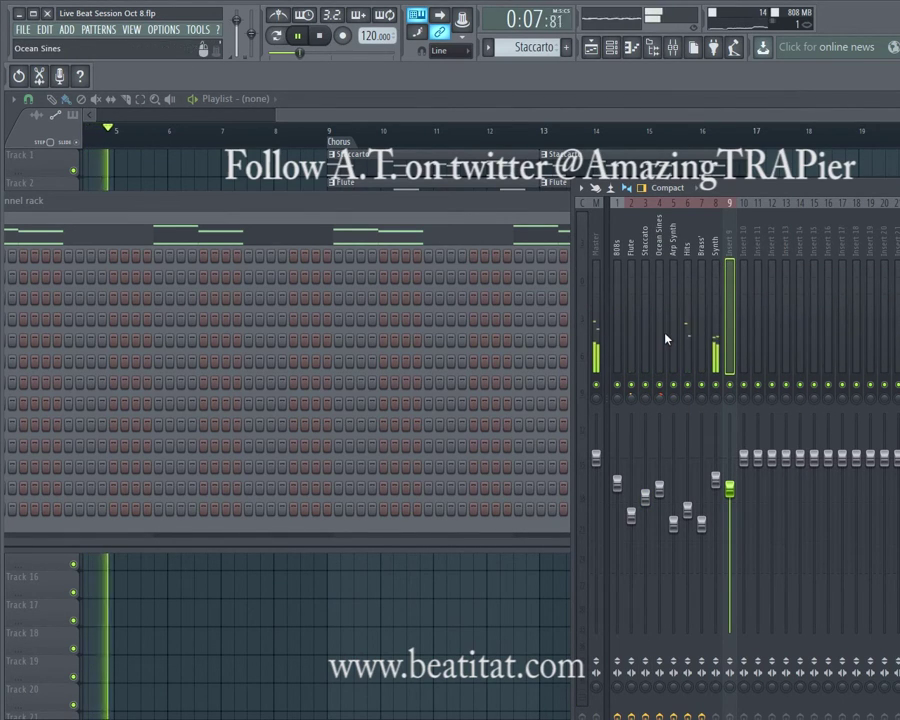
left_click(650, 362)
key("space")
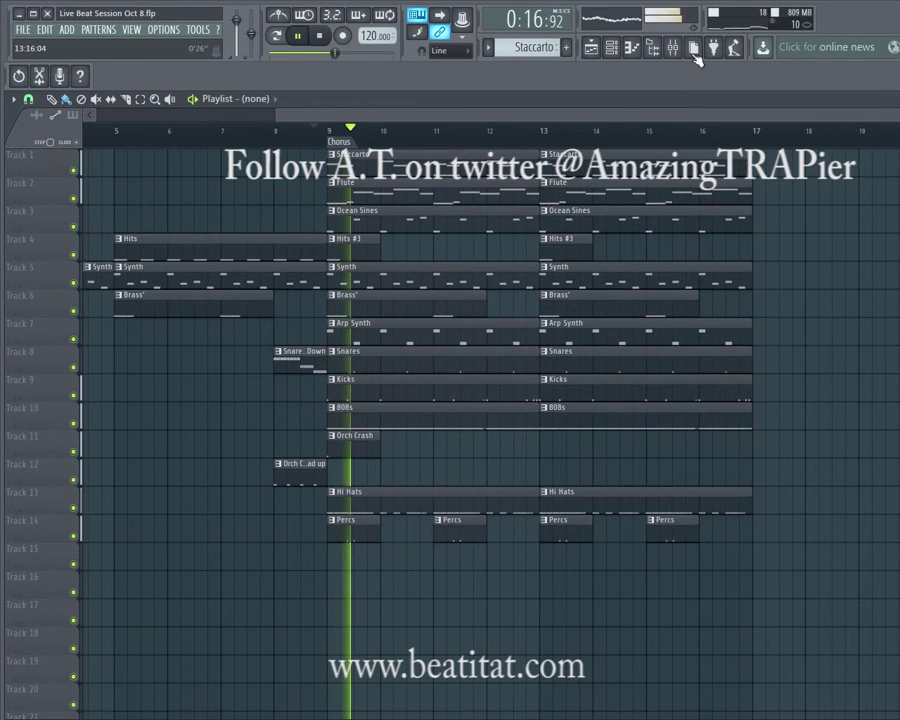
Step: Lower the Staccato mixer track's volume to about 63% (-9.1 dB) and return to the playlist
left_click(675, 48)
left_click_drag(644, 506, 652, 530)
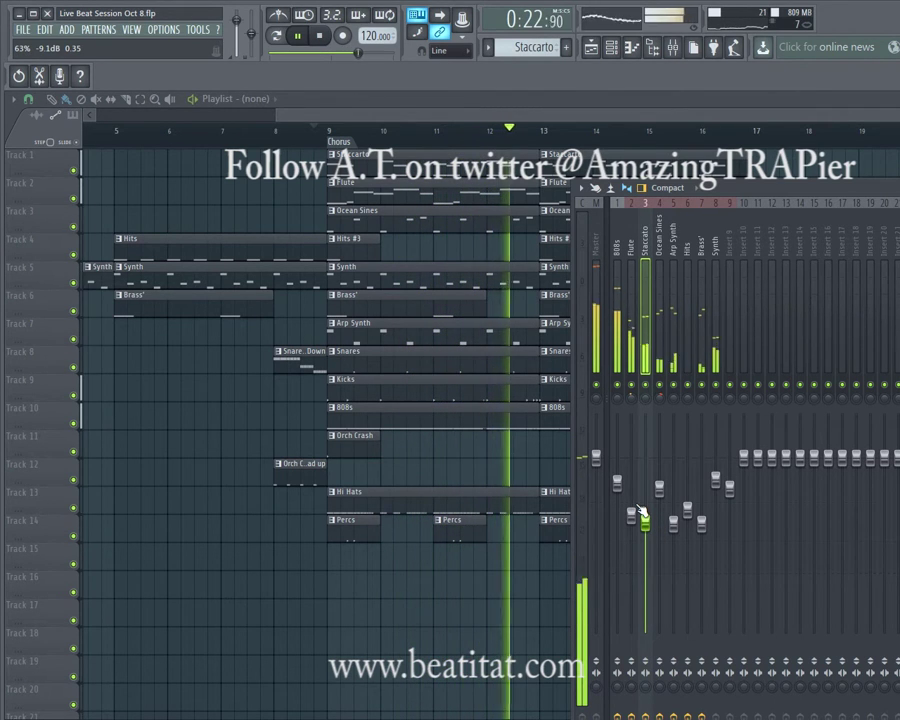
left_click(427, 671)
scroll(748, 561, "left", 3)
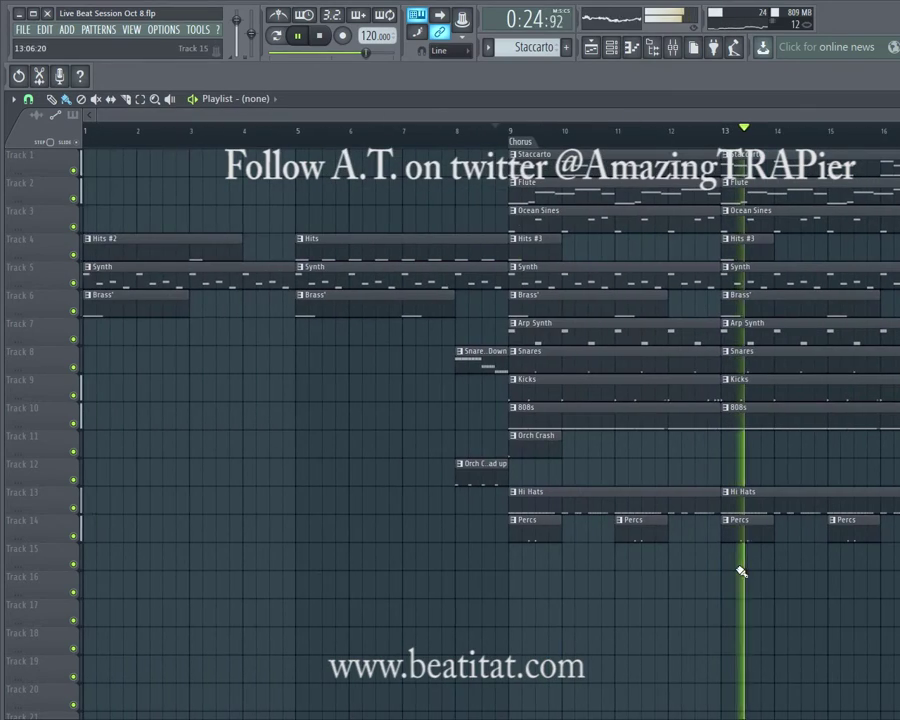
left_click_drag(536, 117, 899, 143)
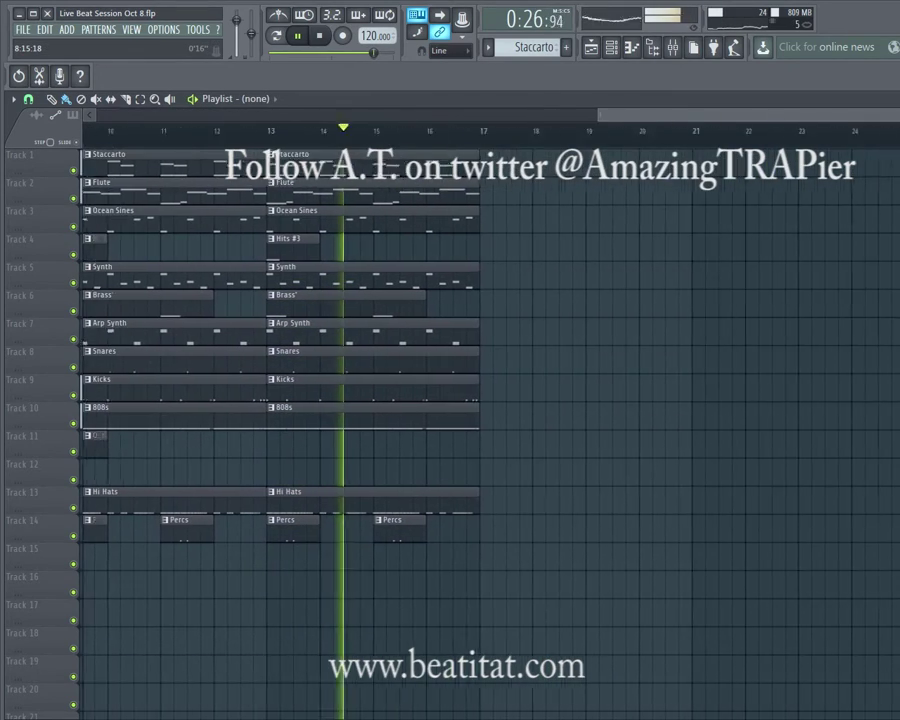
left_click_drag(595, 117, 100, 121)
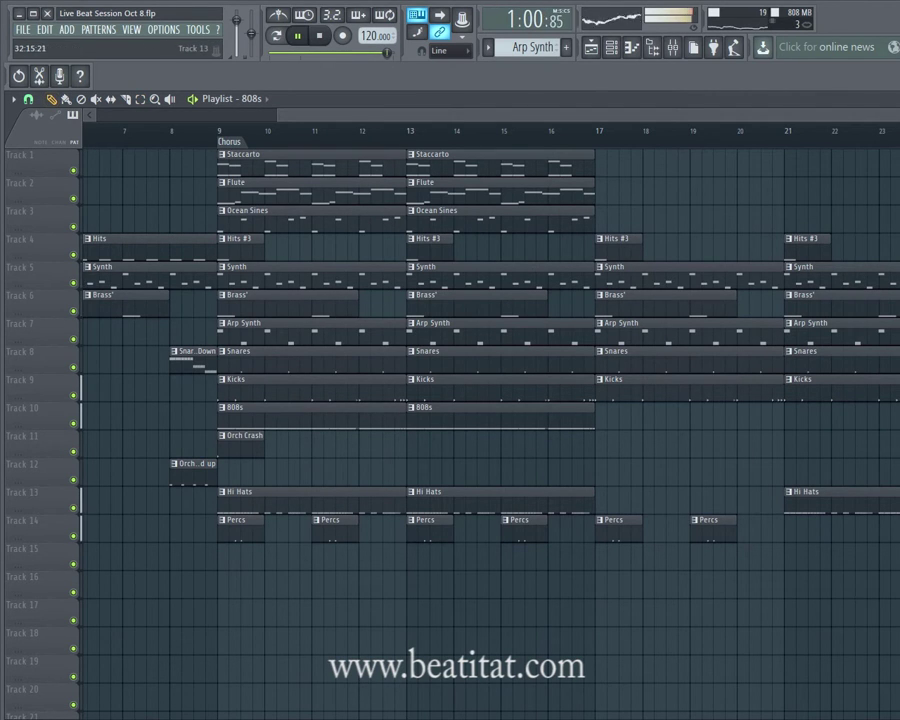
Step: Copy all the chorus clips of bars 9 to 16, from Staccarto down to Percs, to bar 33
scroll(490, 430, "down", 3)
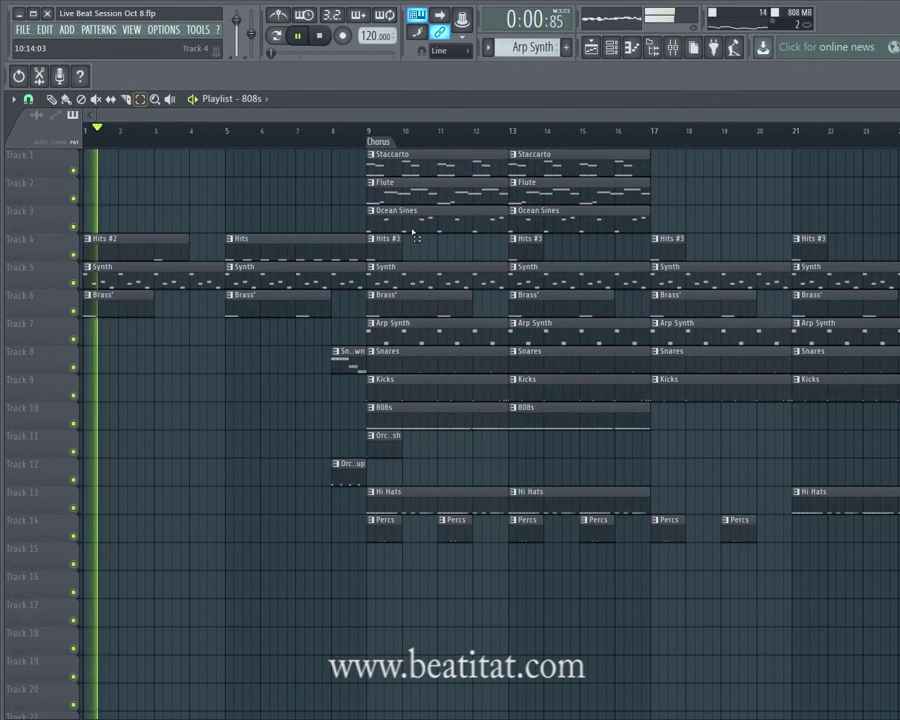
left_click_drag(375, 150, 620, 630)
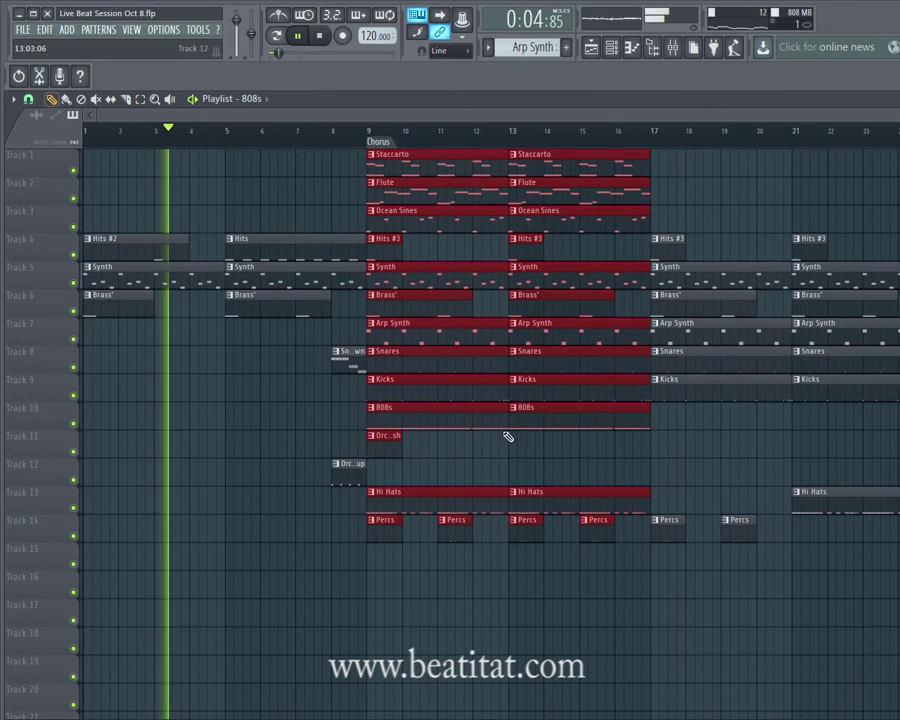
key("ctrl+d")
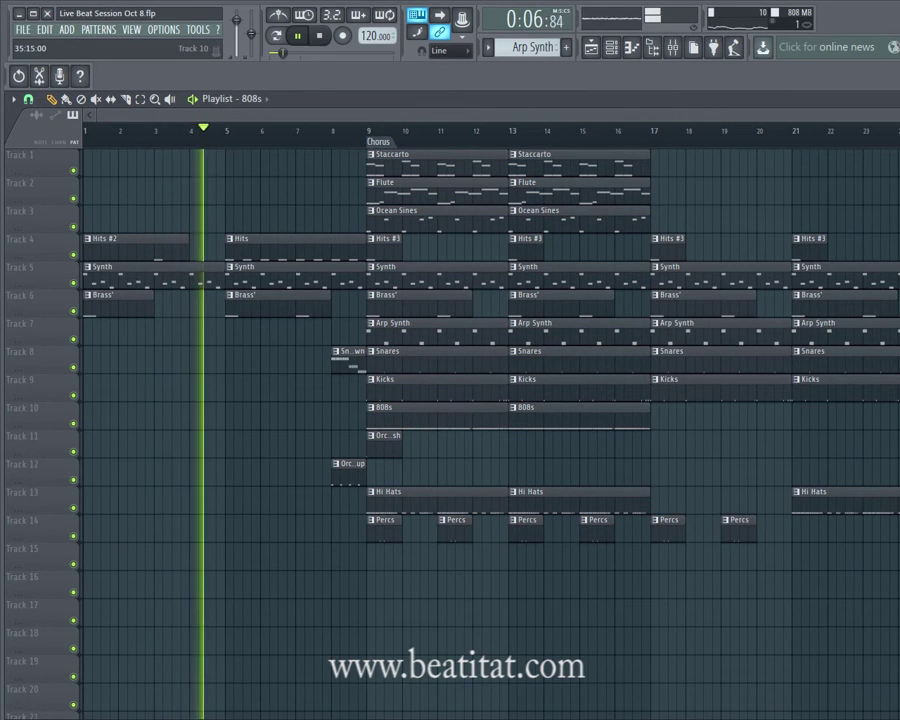
scroll(490, 420, "right", 5)
scroll(635, 110, "right", 3)
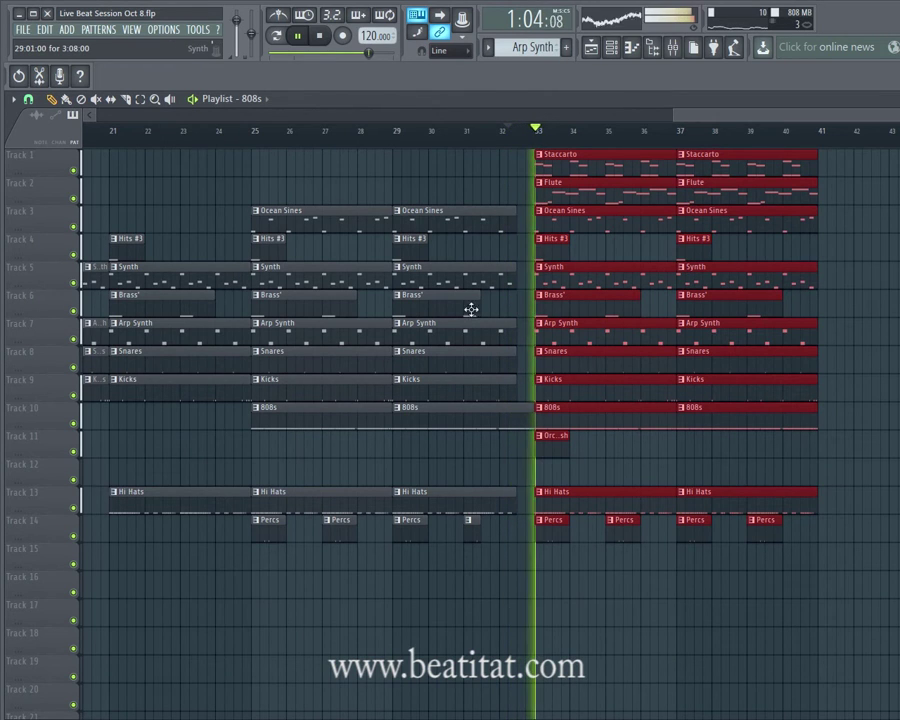
Step: Make the 808s clip at bar 29 unique and open its notes for editing
right_click(400, 407)
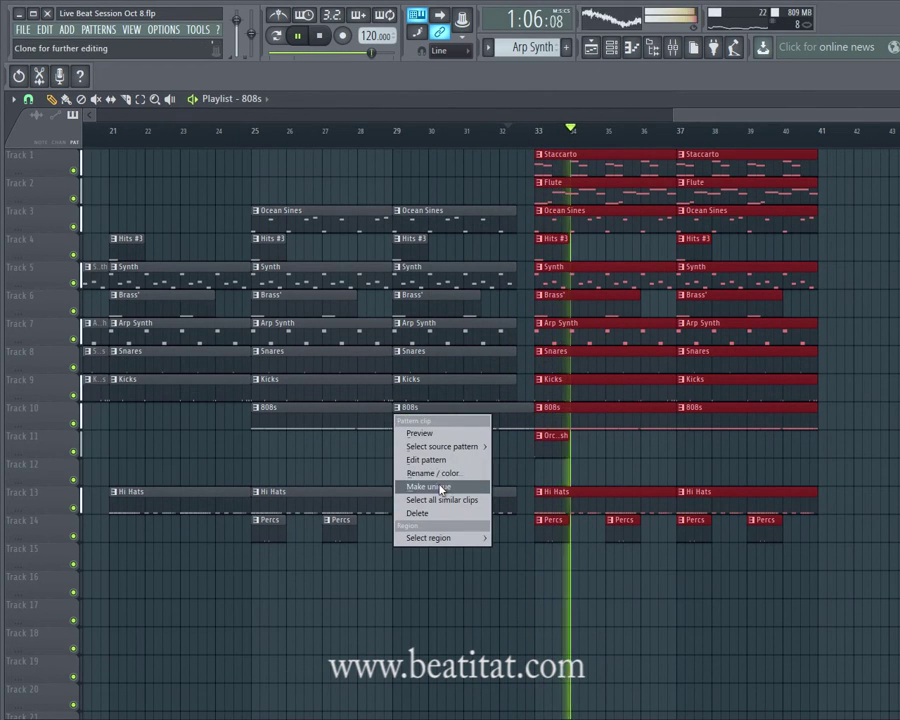
left_click(436, 484)
double_click(470, 429)
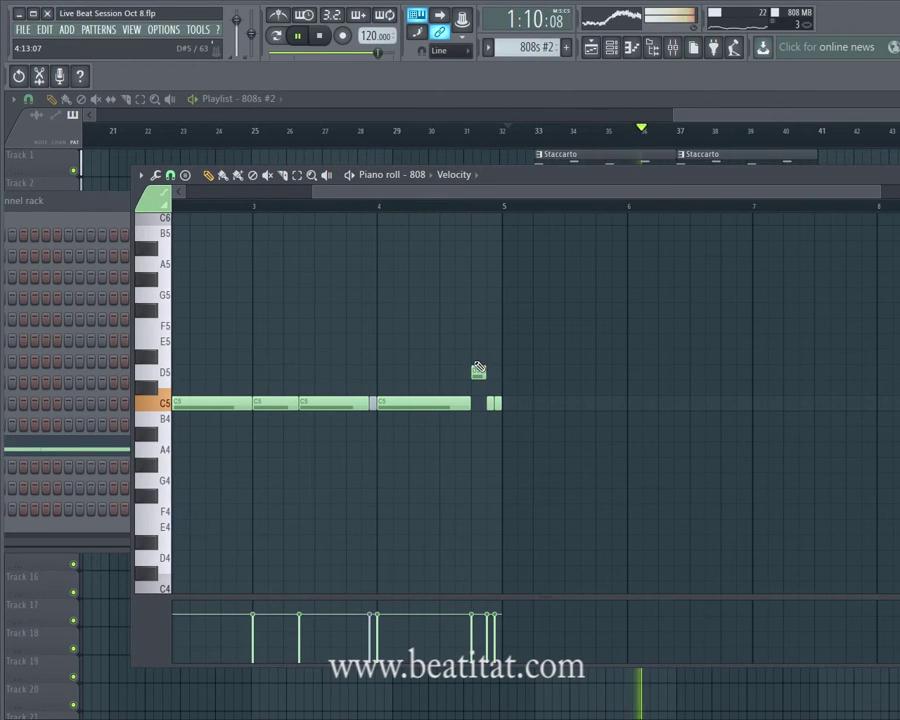
Step: Raise the C5 notes at steps 13 and 15 of bar 4 in the 808s #2 pattern to D5
left_click(478, 372)
scroll(478, 370, "up", 3)
key("space")
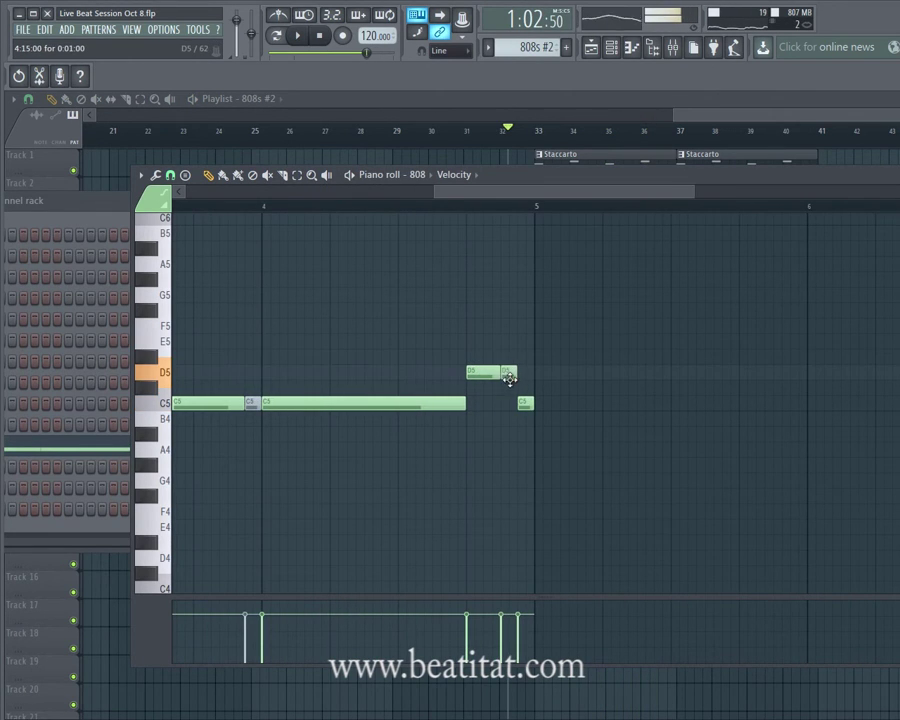
left_click_drag(527, 215, 522, 230)
key("space")
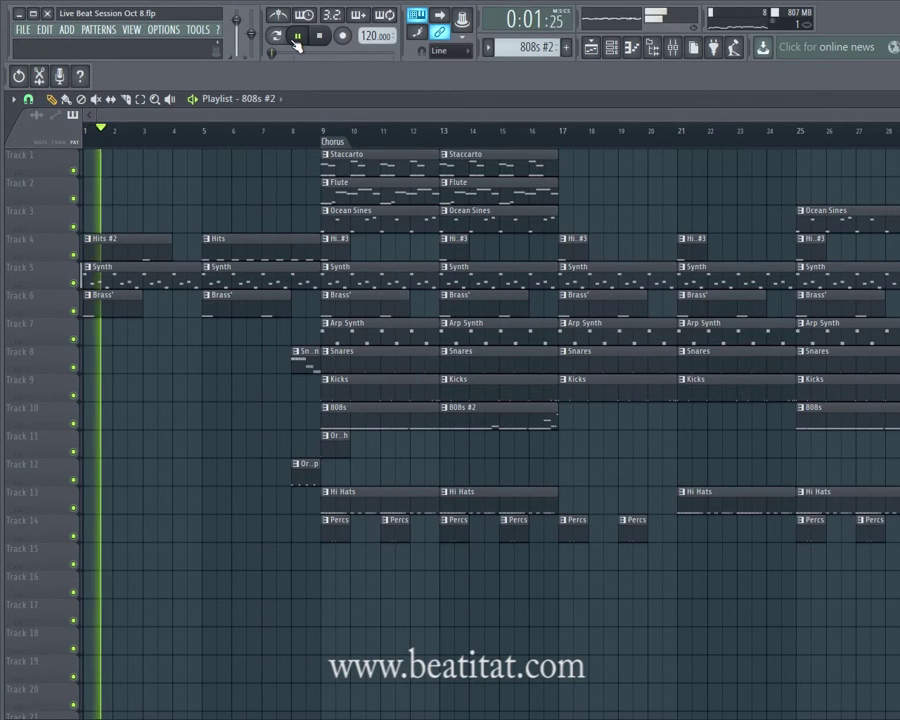
Step: Load Fruity Parametric EQ 2 into the first effect slot of the Synth mixer track
left_click(673, 48)
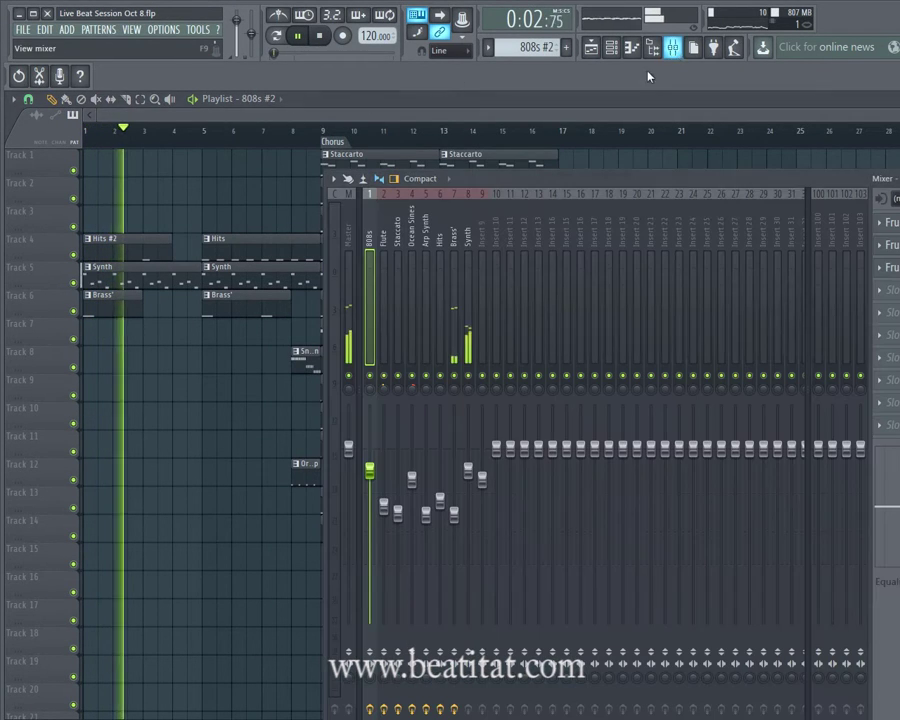
left_click(468, 309)
left_click_drag(522, 181, 317, 198)
left_click(670, 234)
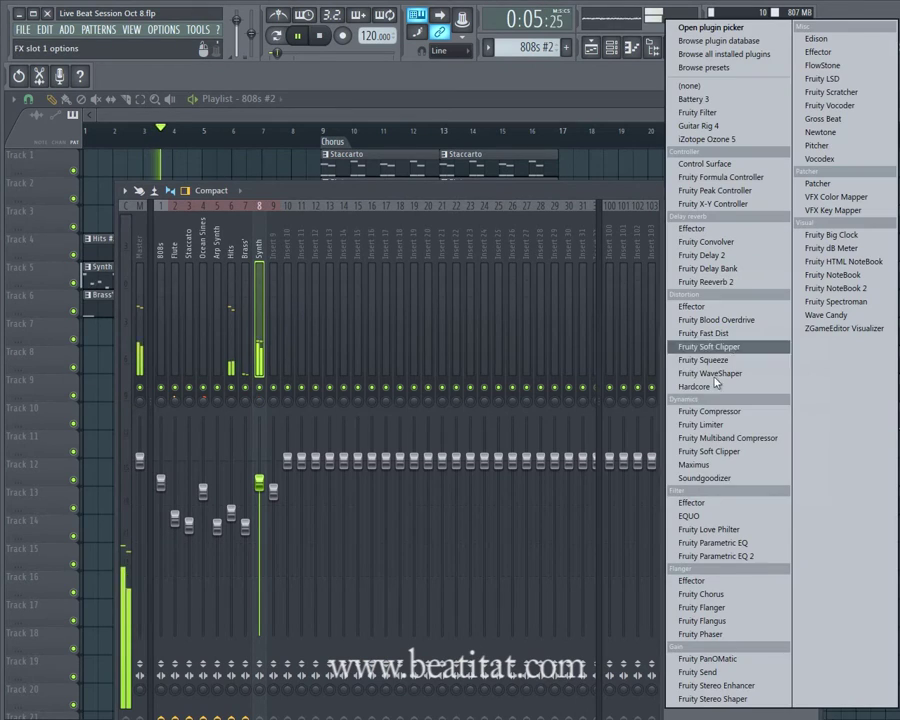
left_click(737, 556)
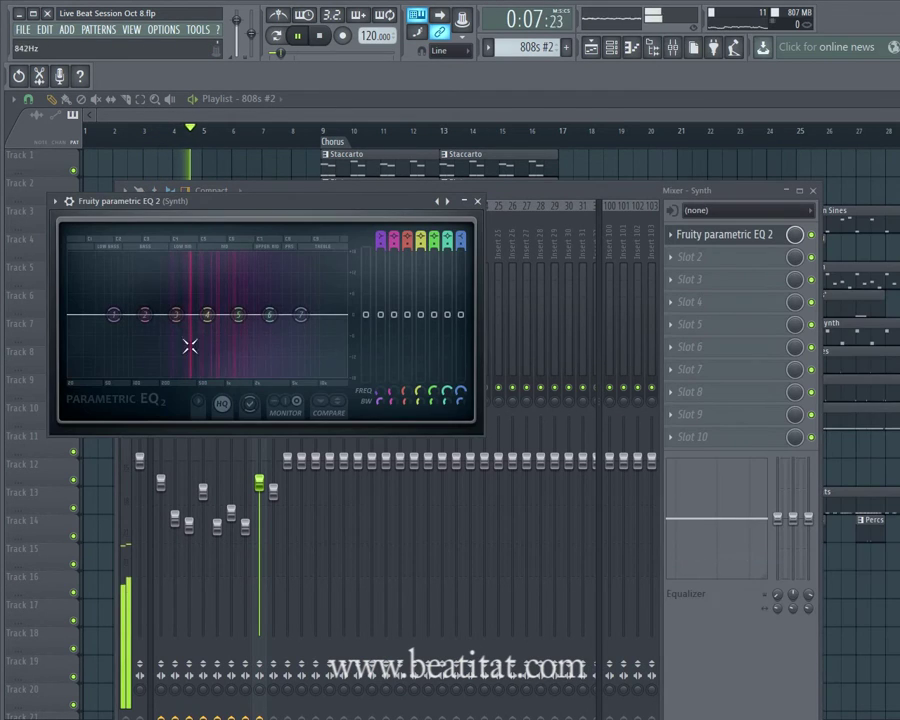
Step: Shape the Synth EQ: cut the lows with band 1, slightly boost bands 3, 4 and 5, and slightly lower band 7
left_click_drag(113, 328, 158, 366)
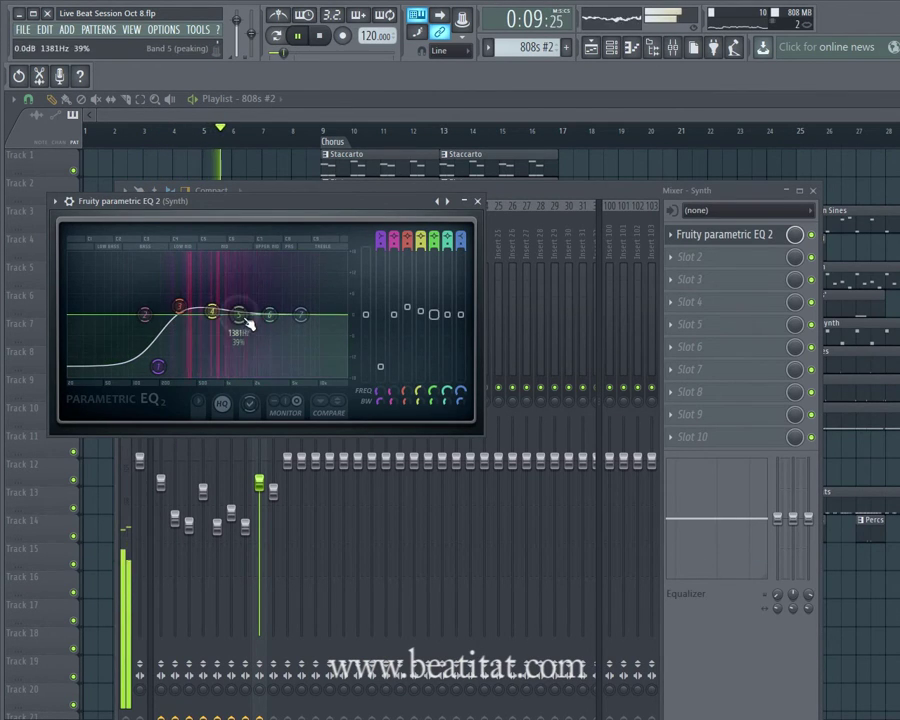
left_click_drag(248, 322, 254, 314)
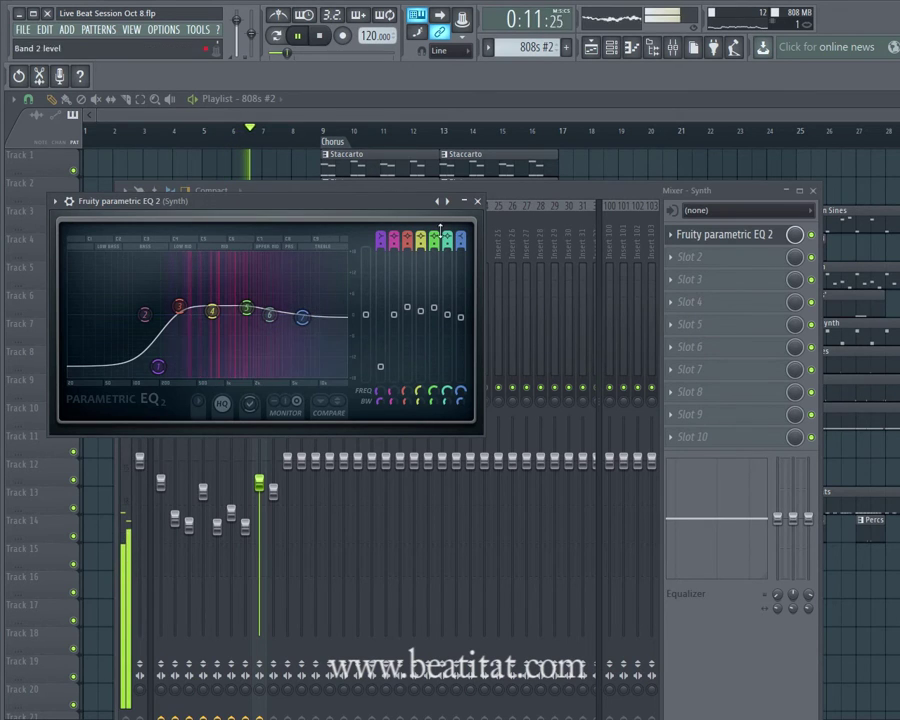
left_click(477, 203)
Step: Add Fruity Reeverb 2 in the Synth track's second effect slot and reduce its mix level
left_click(688, 258)
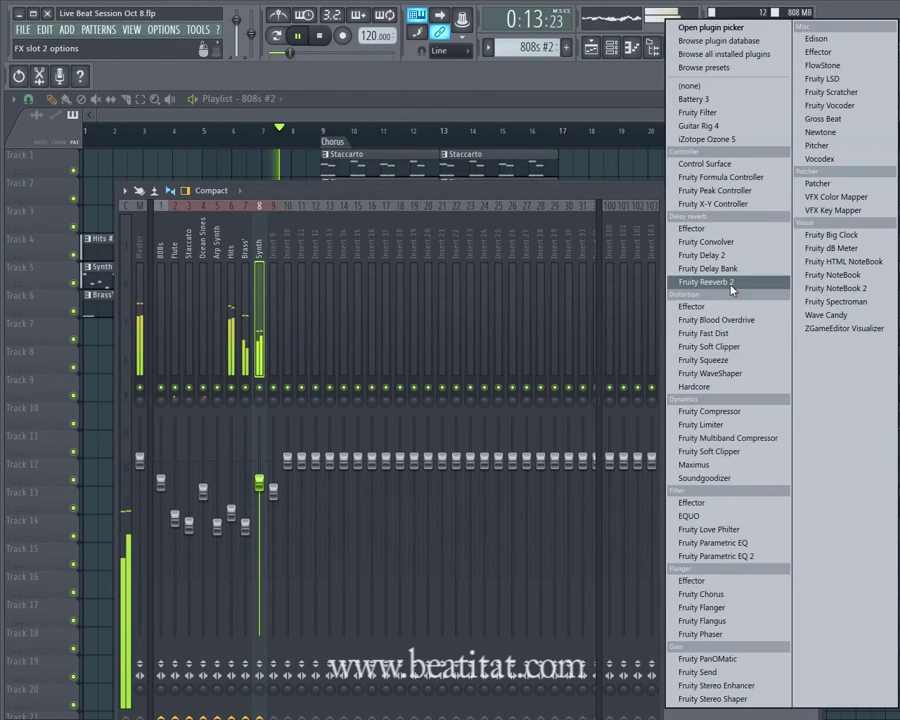
left_click(706, 282)
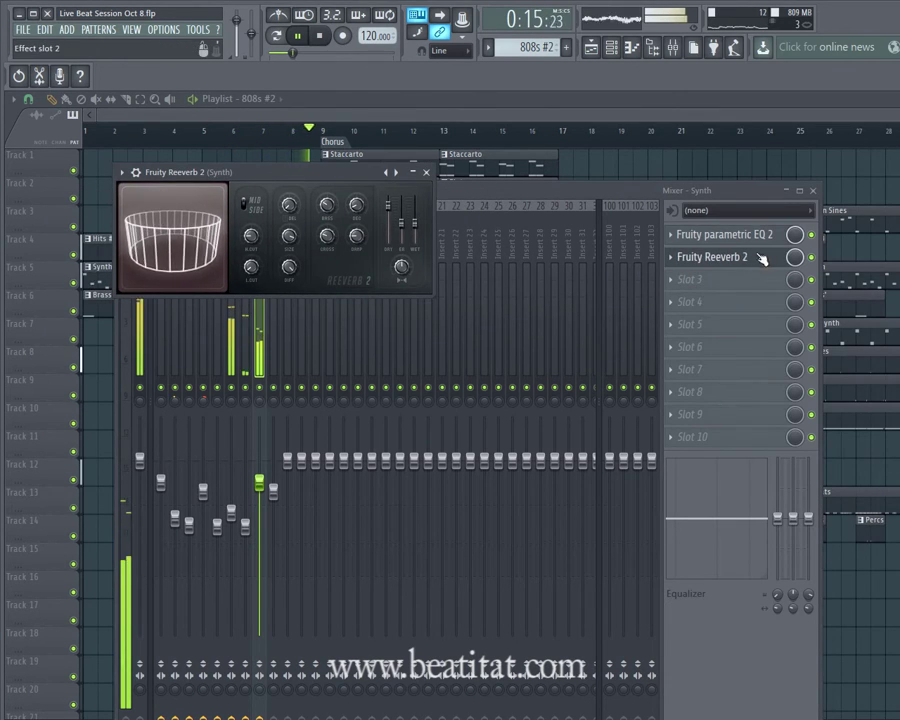
left_click(762, 258)
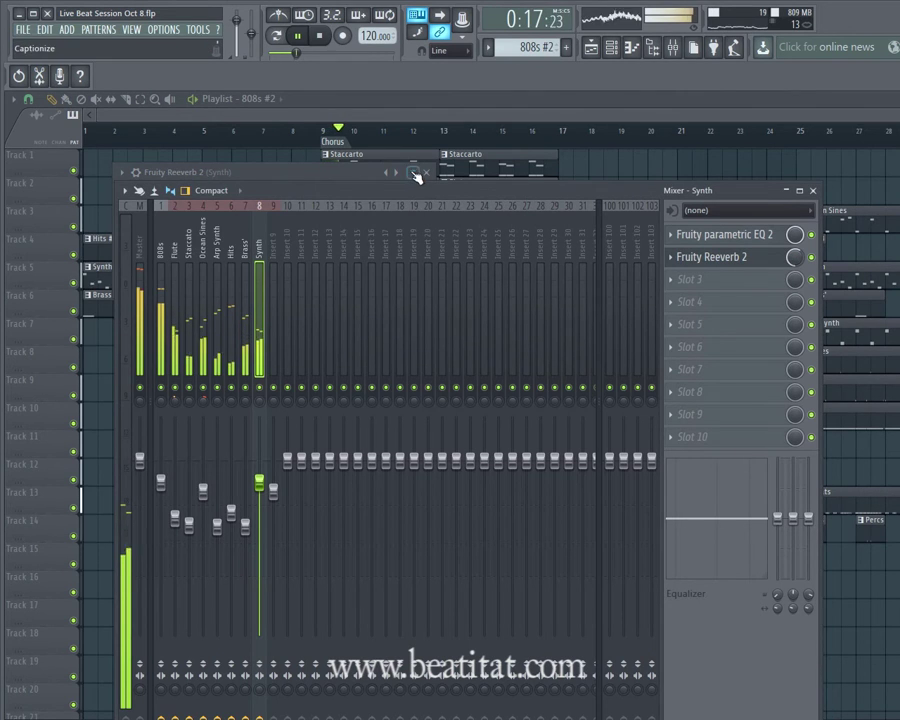
left_click(415, 174)
Step: Add Fruity Chorus in the Synth track's third effect slot, reduce its mix level and close the mixer
left_click(731, 289)
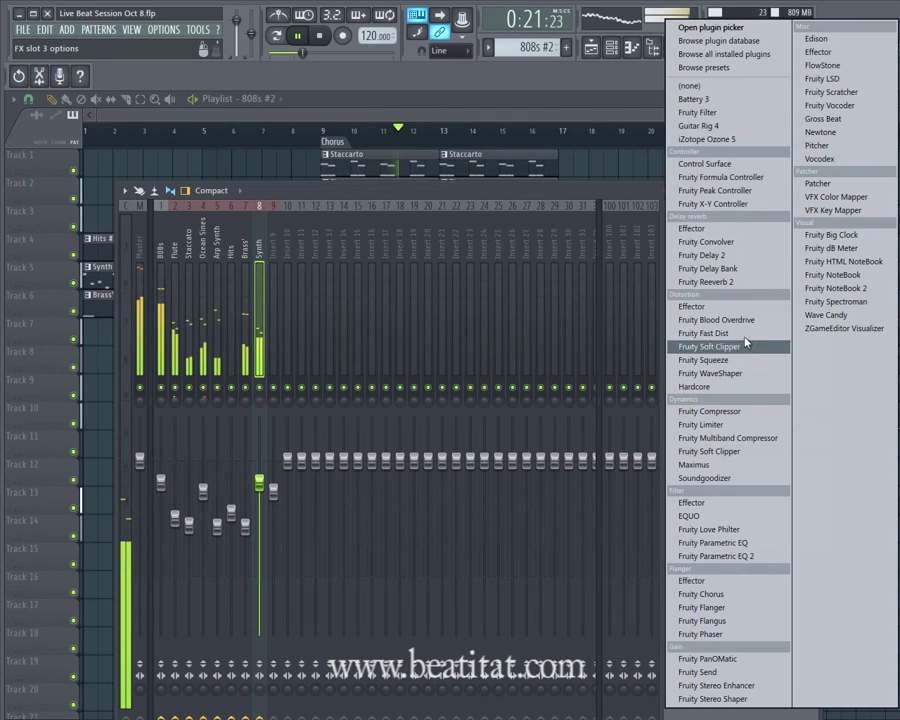
left_click(735, 602)
left_click(790, 310)
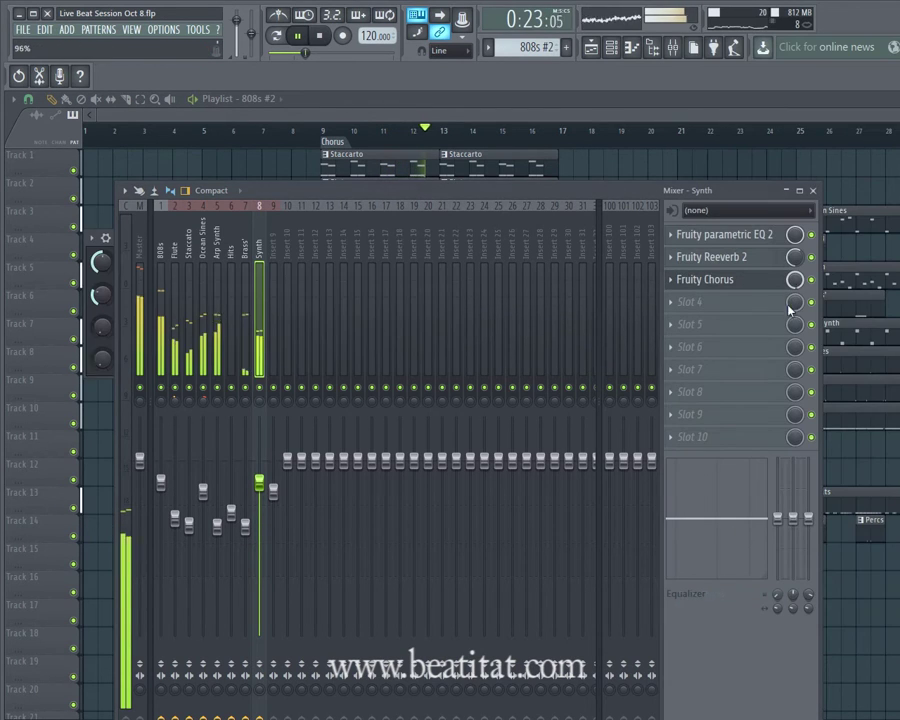
left_click_drag(450, 190, 483, 334)
left_click(448, 237)
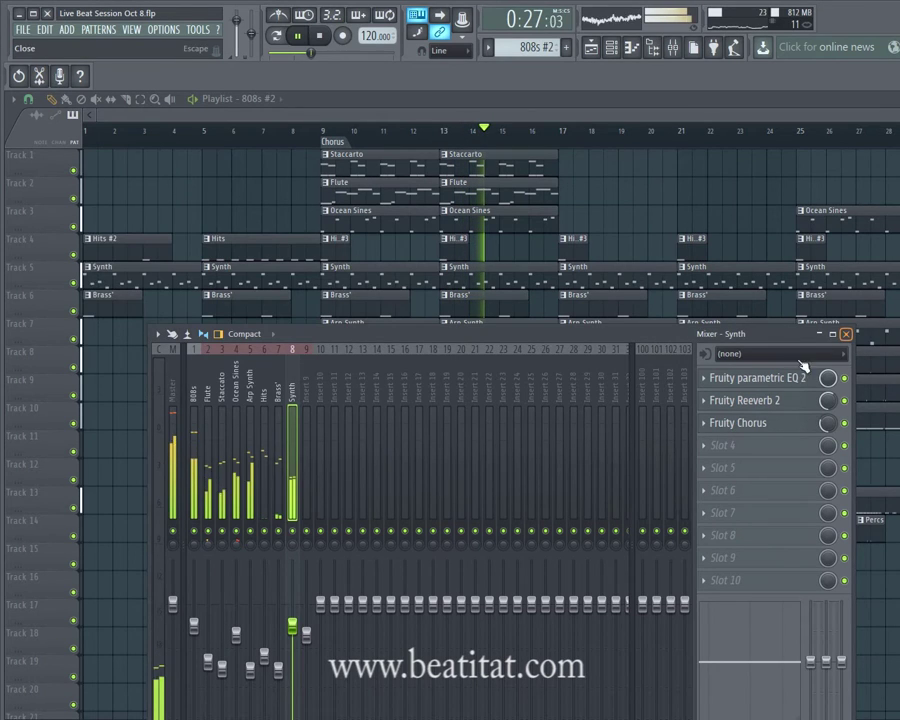
left_click(846, 336)
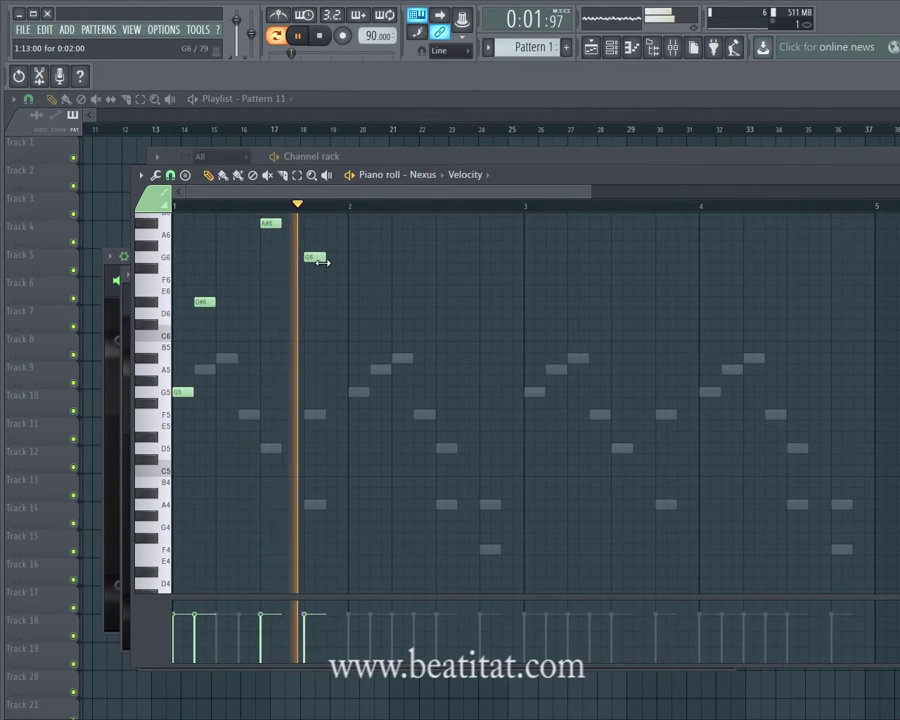
Step: Duplicate the four Nexus notes of bar 1 (G5, D#6, A#6, G6) into bar 2 of Pattern 1
key("ctrl+a")
left_click_drag(183, 391, 356, 391)
left_click(385, 377)
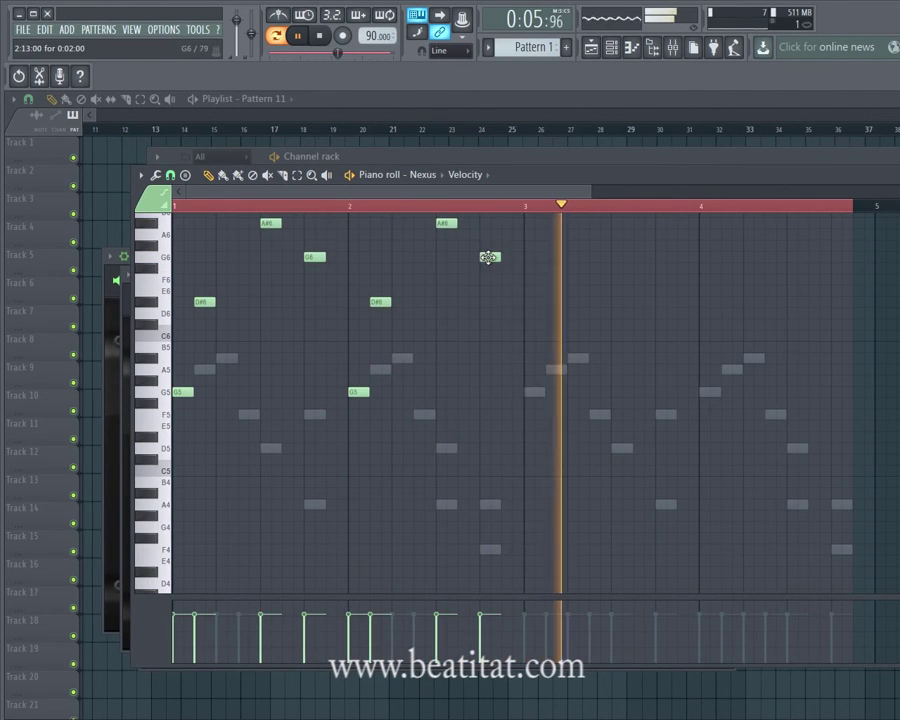
Step: Raise the G6 note at step 13 of bar 2 to G#6 and delete that bar's G5 and D#6 notes
left_click_drag(486, 255, 486, 246)
right_click(359, 392)
right_click(380, 302)
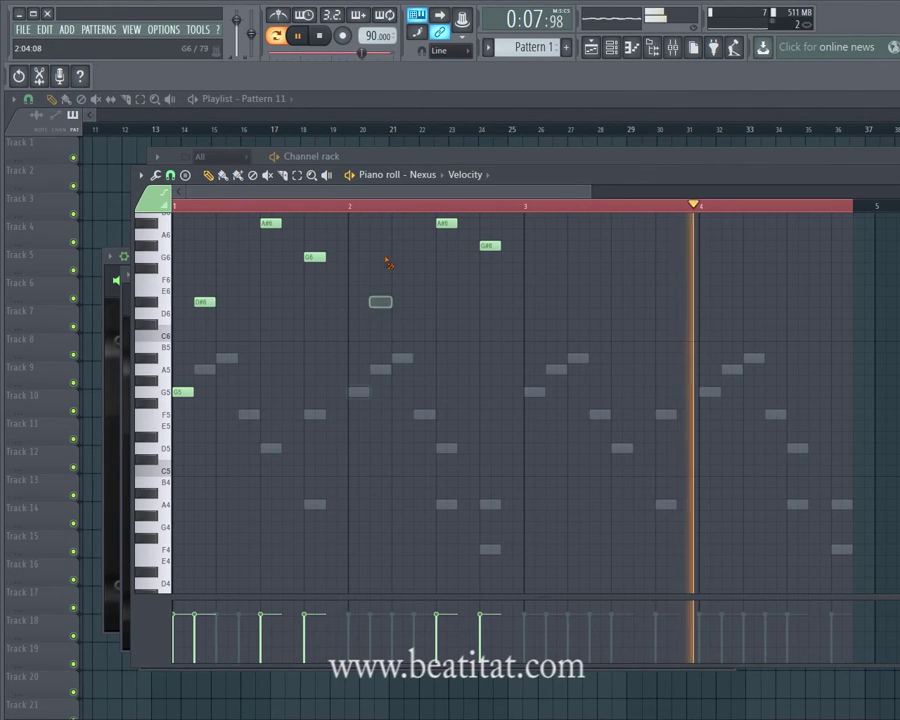
Step: Duplicate the Nexus melody of bars 1 and 2 into bars 3 and 4, and close the piano roll
key("ctrl+a")
left_click_drag(188, 390, 539, 389)
left_click(898, 175)
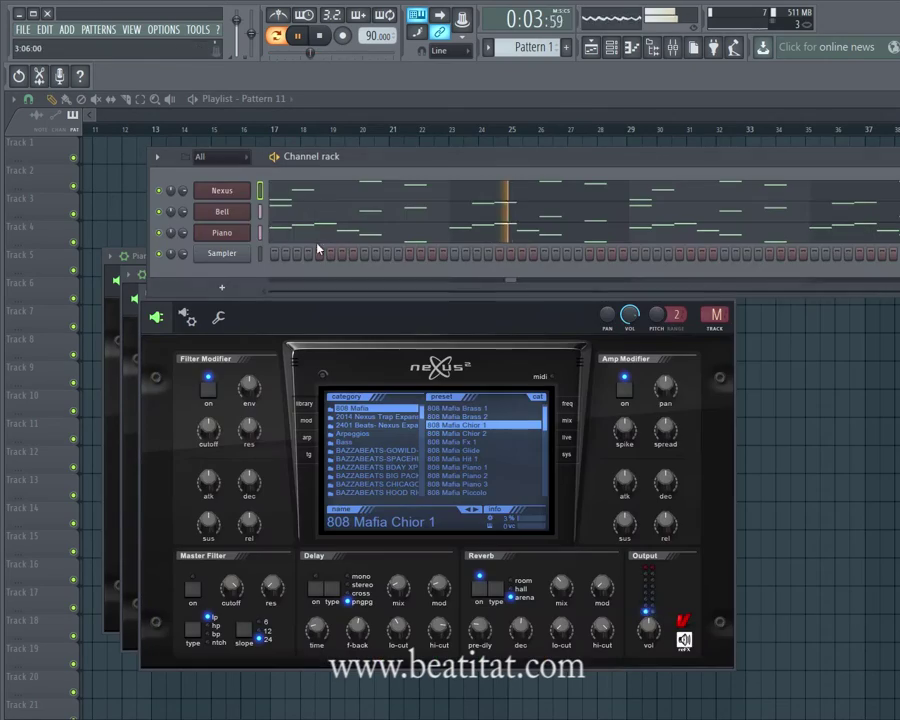
Step: Rename the Nexus channel as Choir
right_click(230, 195)
left_click(275, 207)
type("Cho")
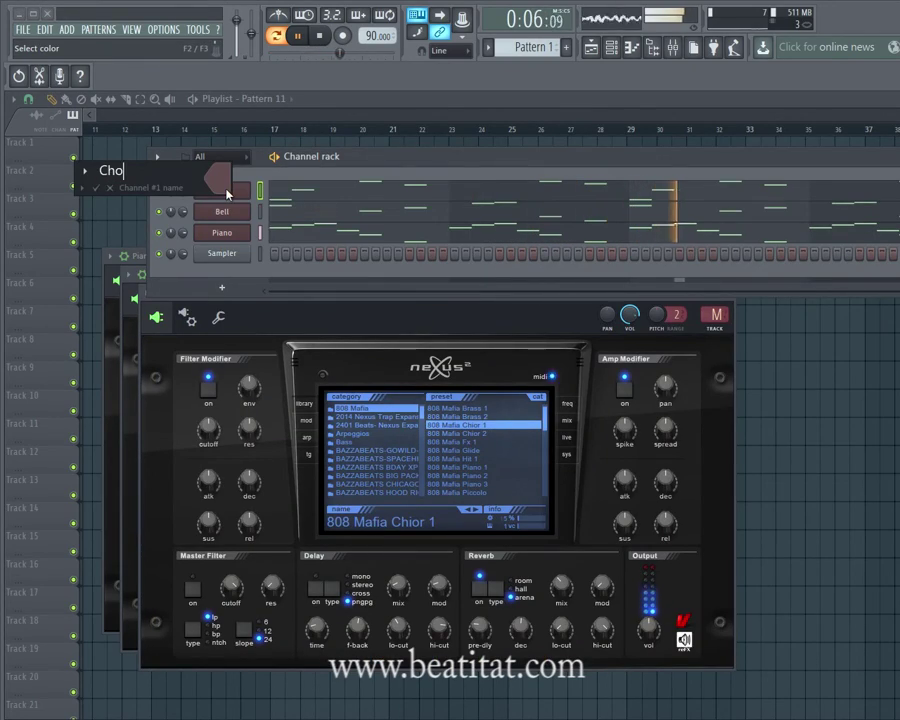
key("Return")
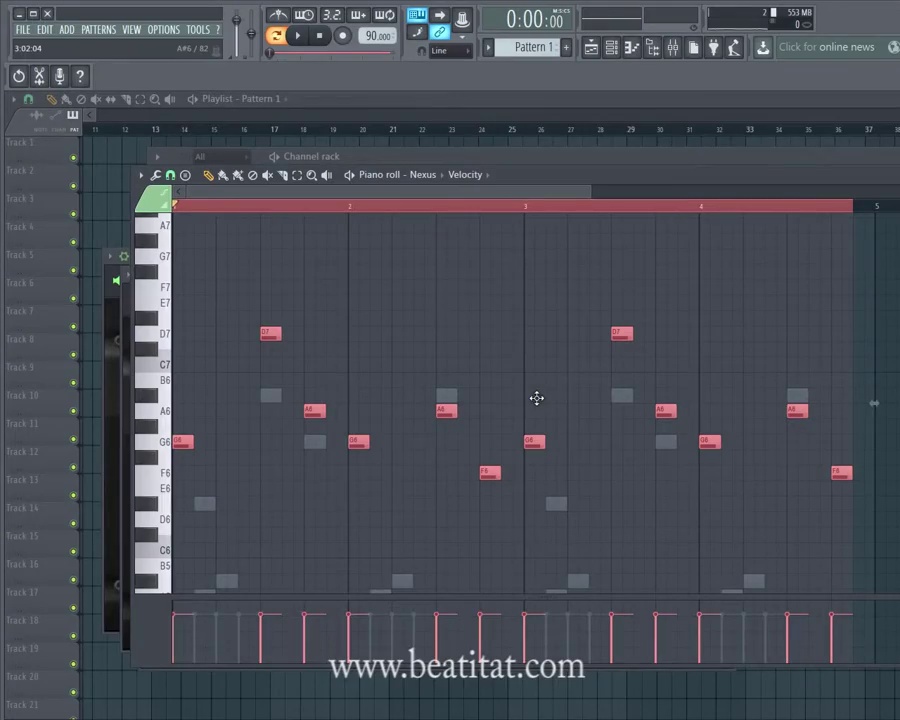
Step: Play back the new Nexus melody, close its piano roll and rename its channel as Arp
key("space")
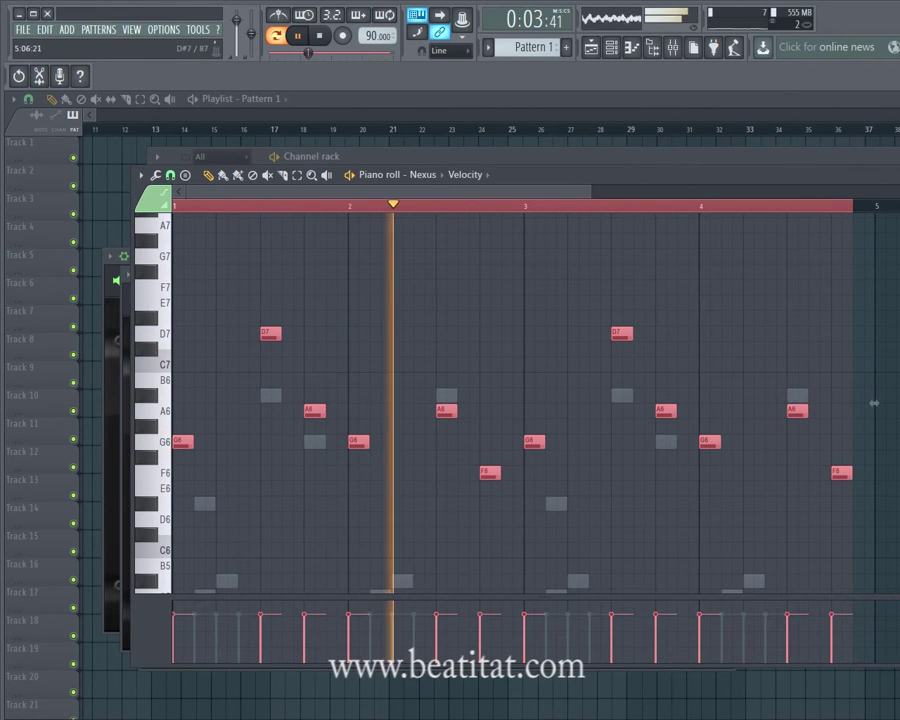
key("Escape")
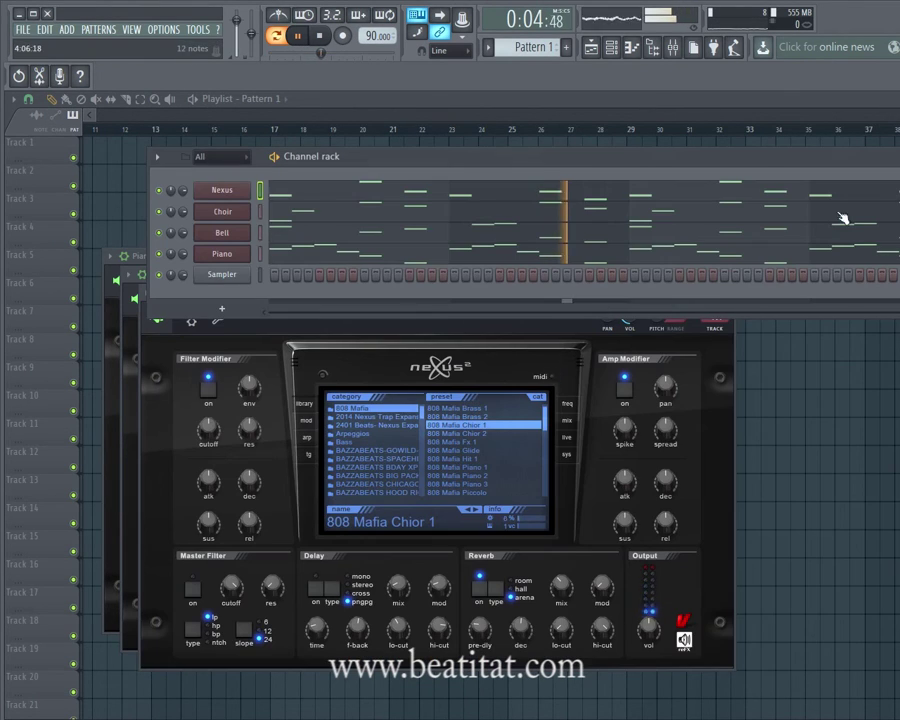
right_click(244, 197)
key("F2")
type("Arp")
key("Return")
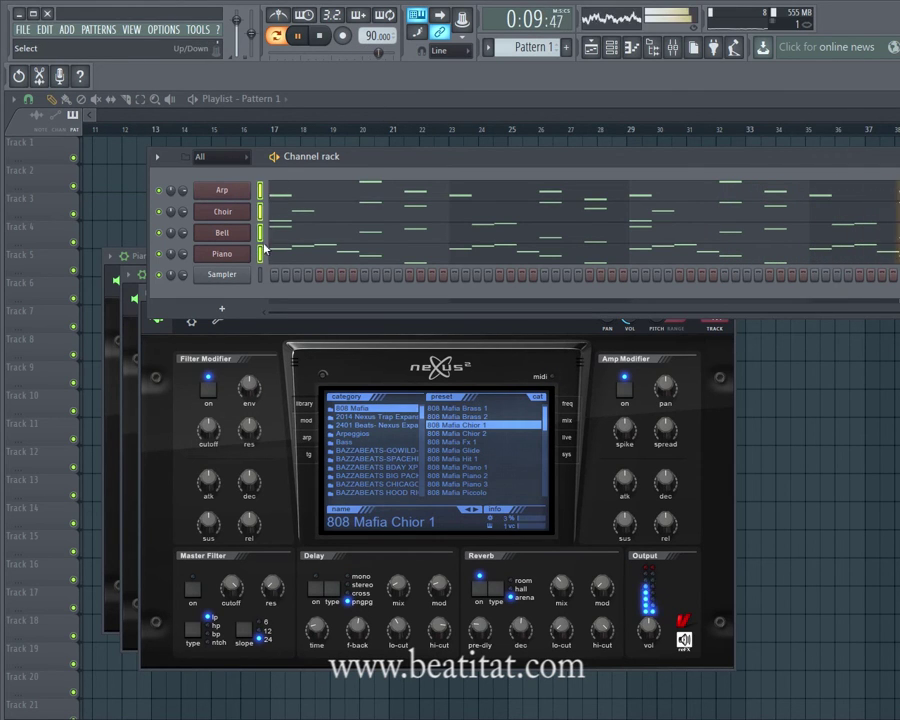
Step: Route the Arp, Choir, Bell and Piano channels to mixer tracks 1 to 4 and lower the Arp track's volume
left_click(673, 49)
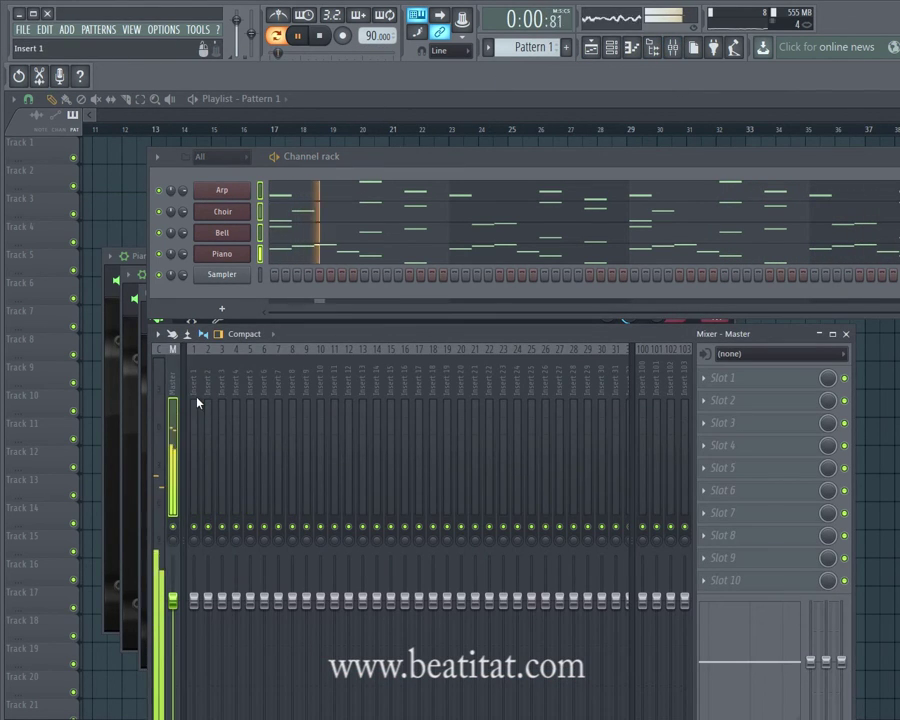
right_click(200, 352)
mouse_move(246, 425)
left_click(400, 438)
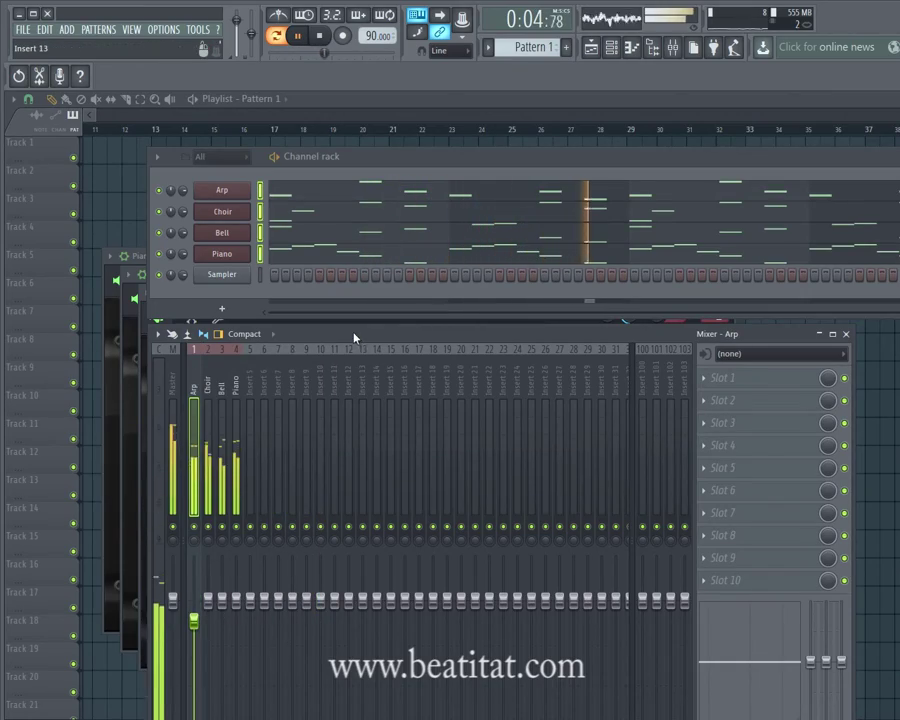
left_click_drag(354, 336, 360, 237)
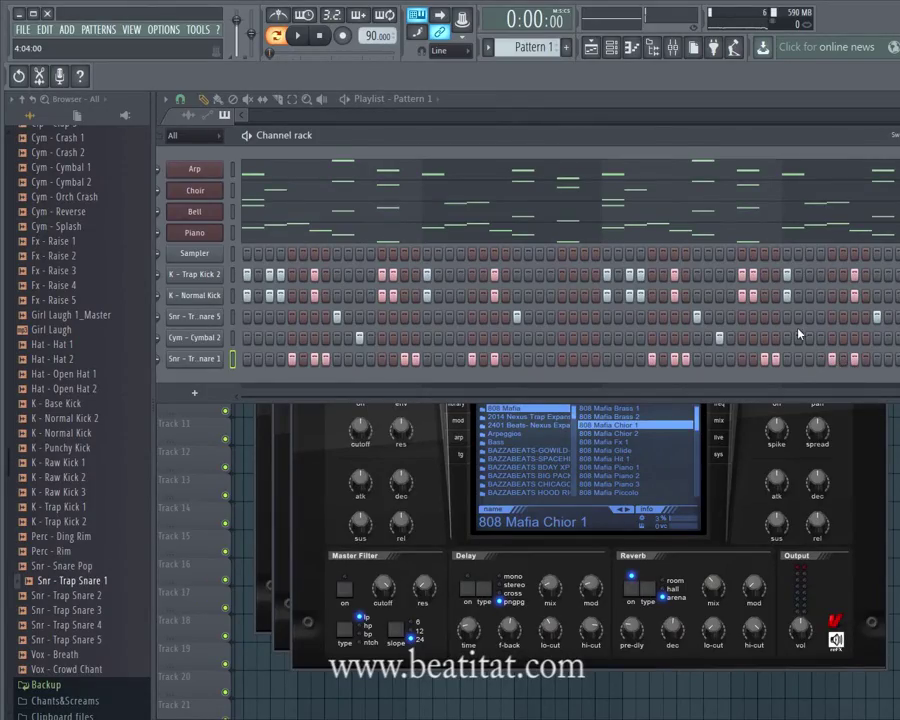
Step: Fill in extra Snr - Trap Snare 1 hits at the end of bar 4 and open that channel's piano roll
left_click_drag(636, 141, 506, 141)
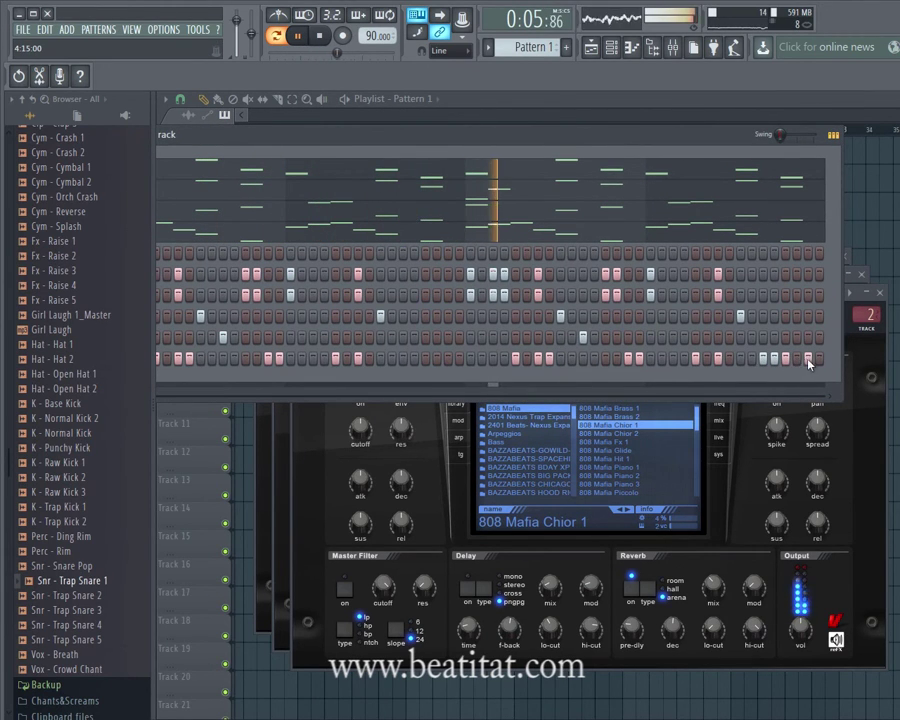
left_click_drag(458, 135, 547, 157)
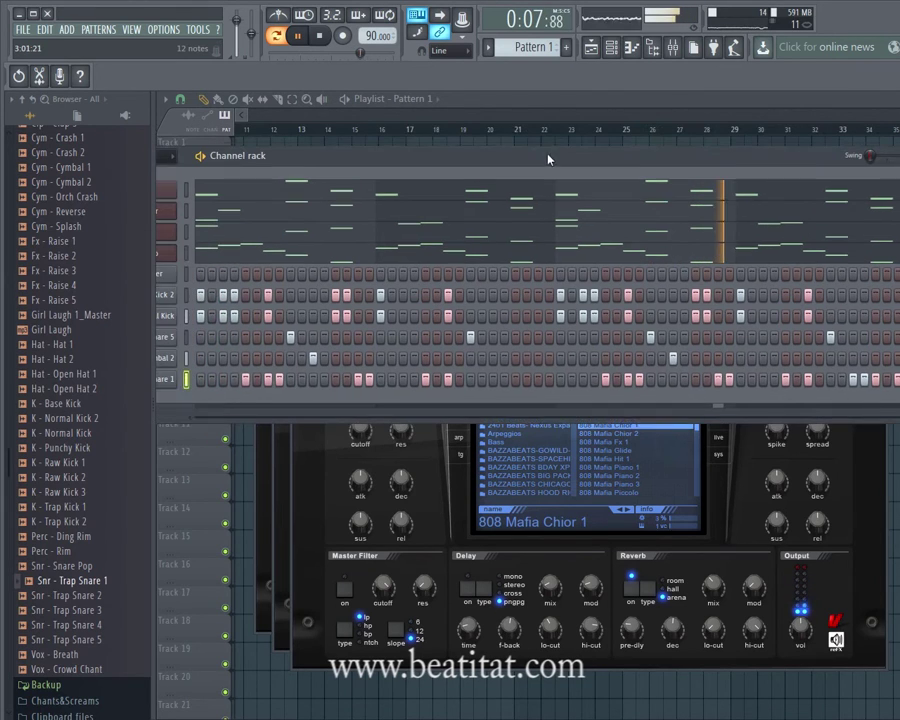
right_click(177, 378)
left_click(199, 380)
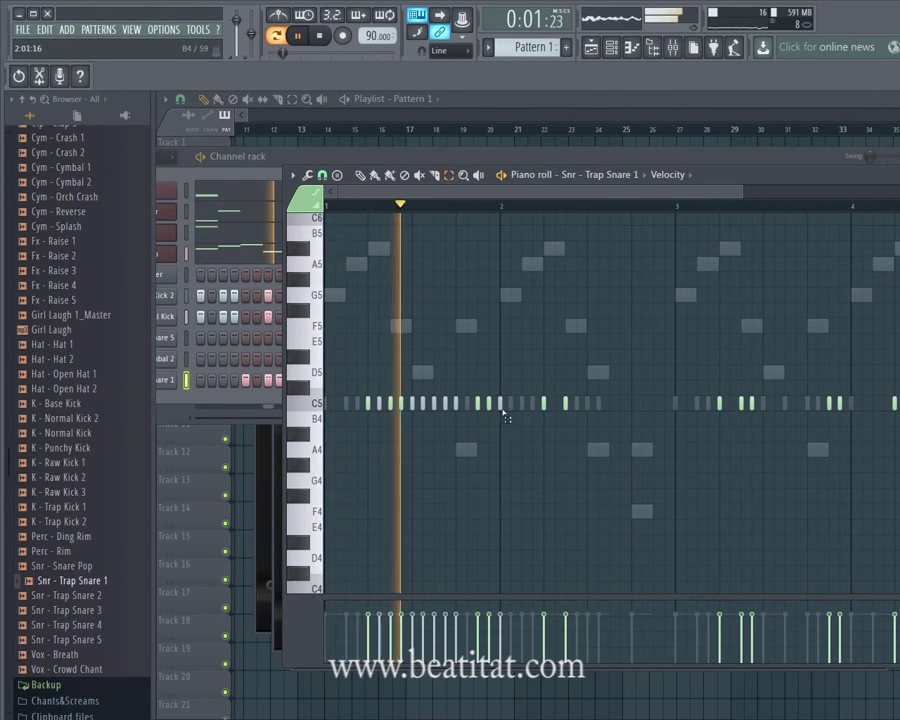
Step: Lengthen the last two C5 snare notes of bar 3 to one step each and chop them into four shorter notes
scroll(808, 424, "up", 2)
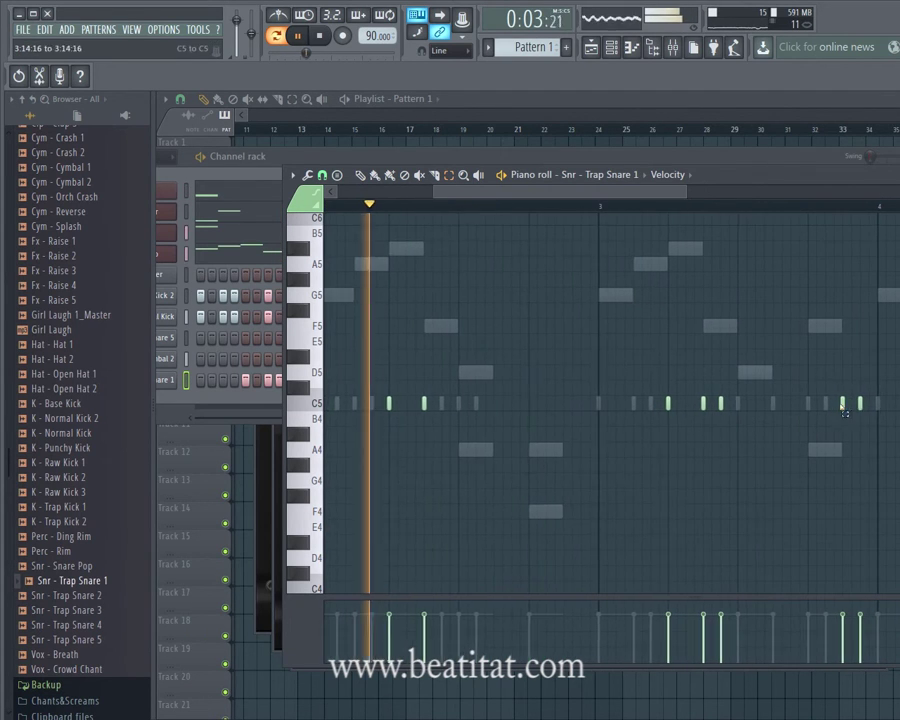
left_click_drag(837, 392, 878, 404)
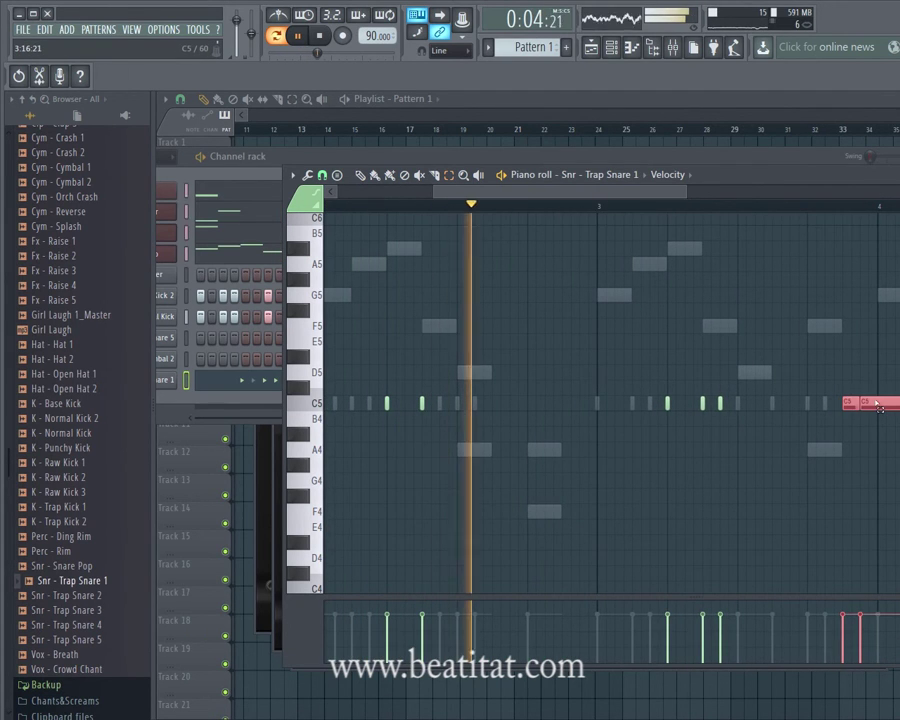
left_click(889, 464, "ctrl")
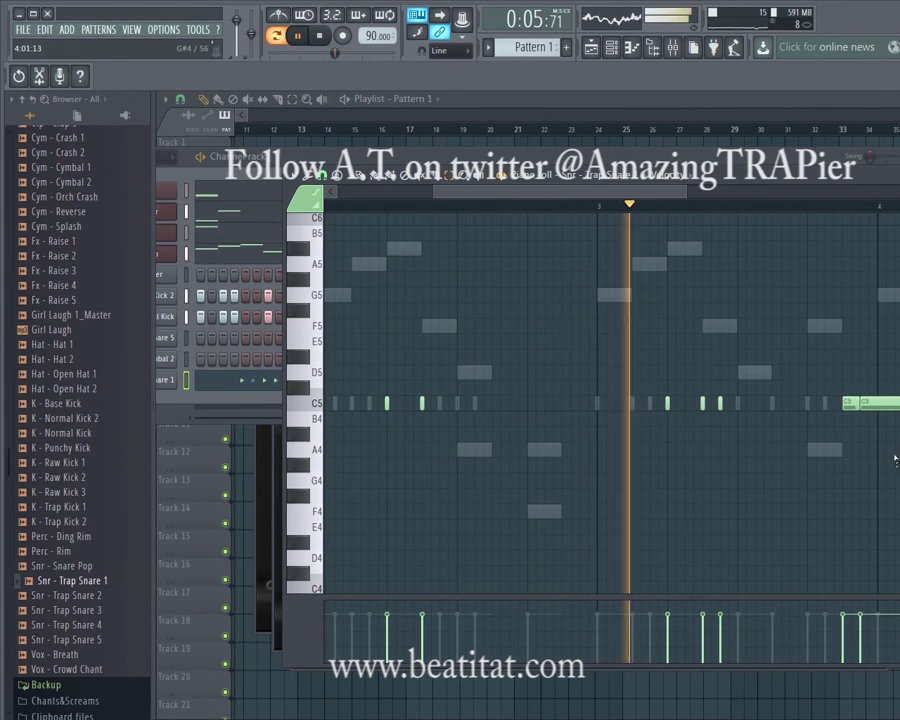
left_click(850, 403)
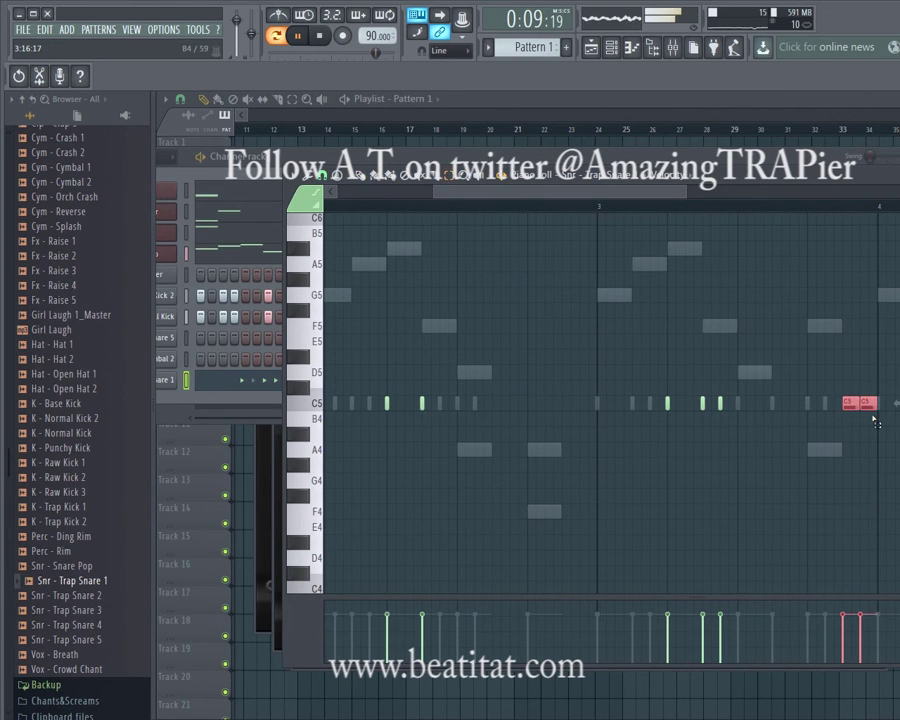
key("ctrl+u")
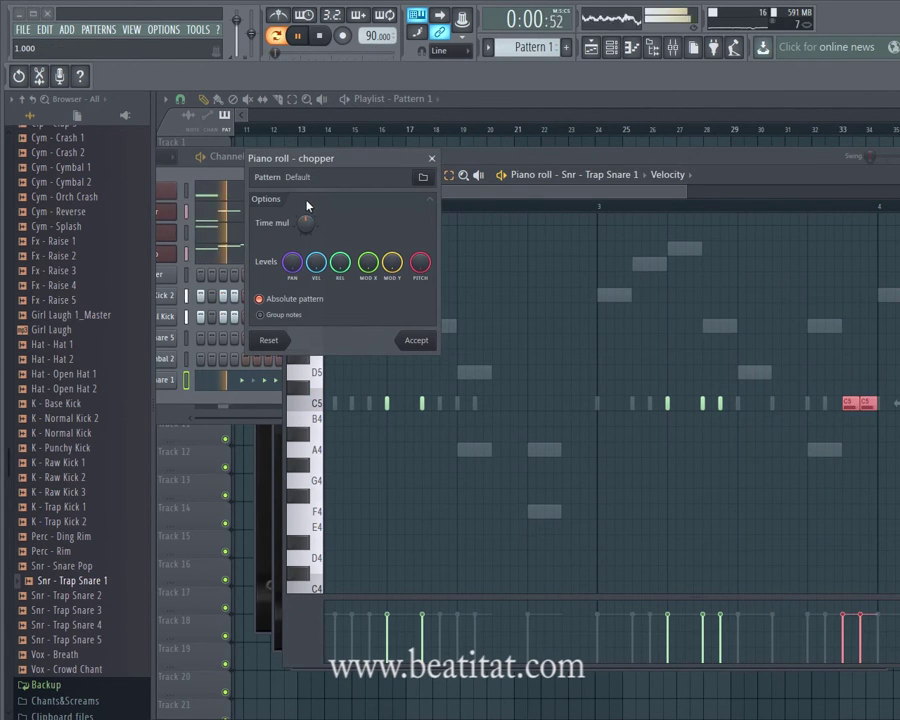
left_click(412, 340)
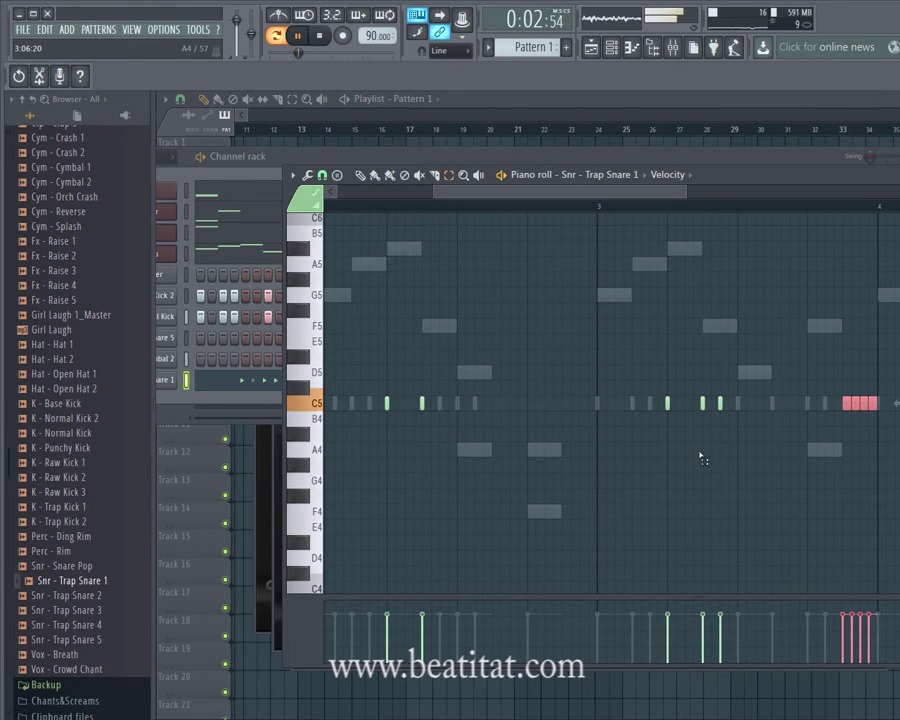
Step: Copy the four-note snare roll from the end of bar 3 to the end of bar 1 and close the piano roll
scroll(538, 400, "down", 3)
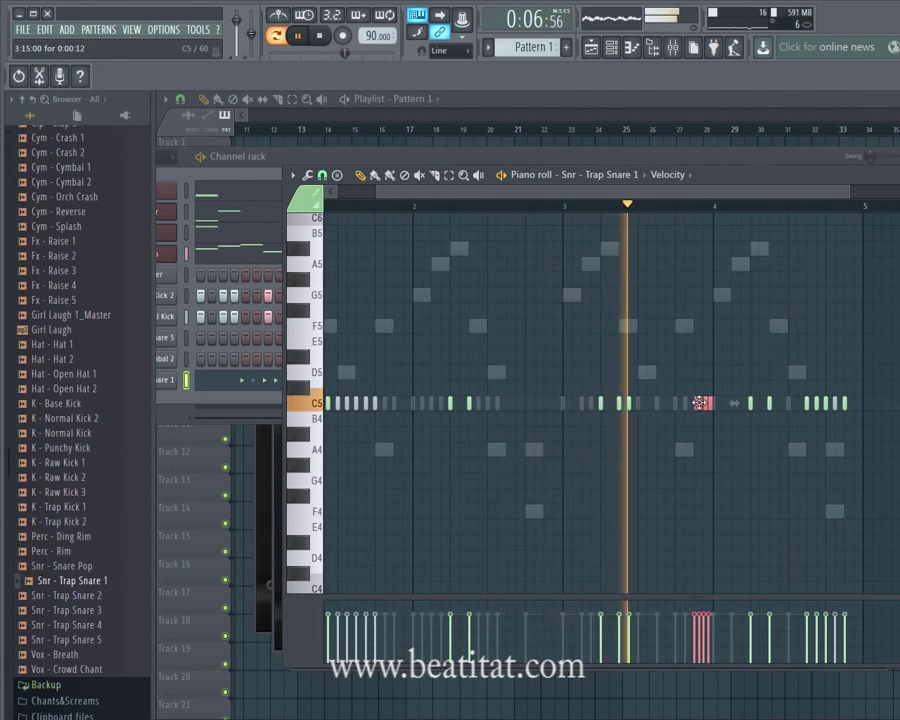
left_click_drag(701, 402, 402, 420)
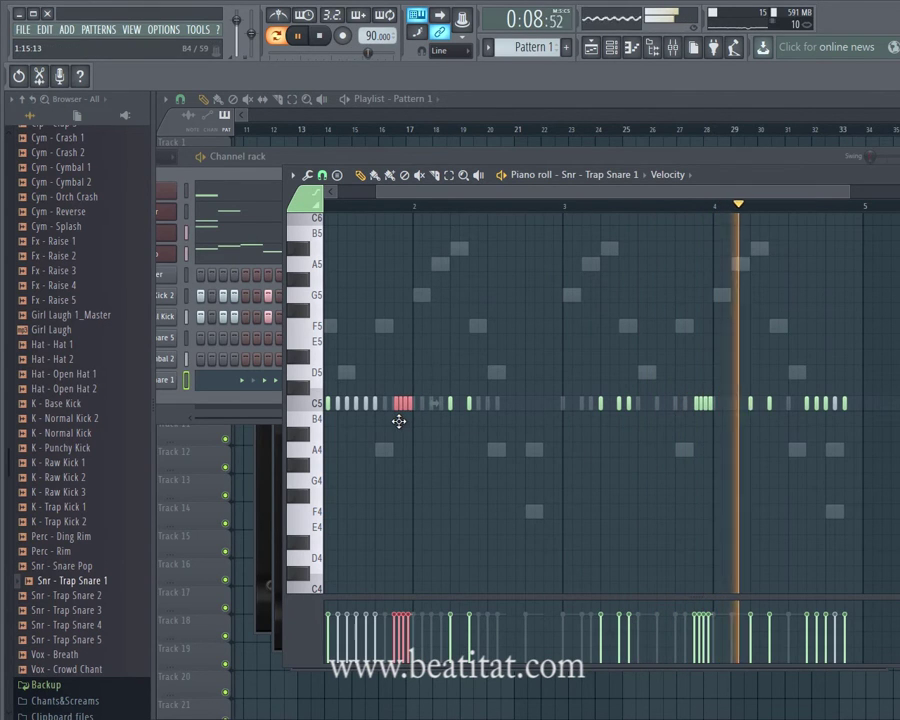
left_click(426, 455, "ctrl")
key("Escape")
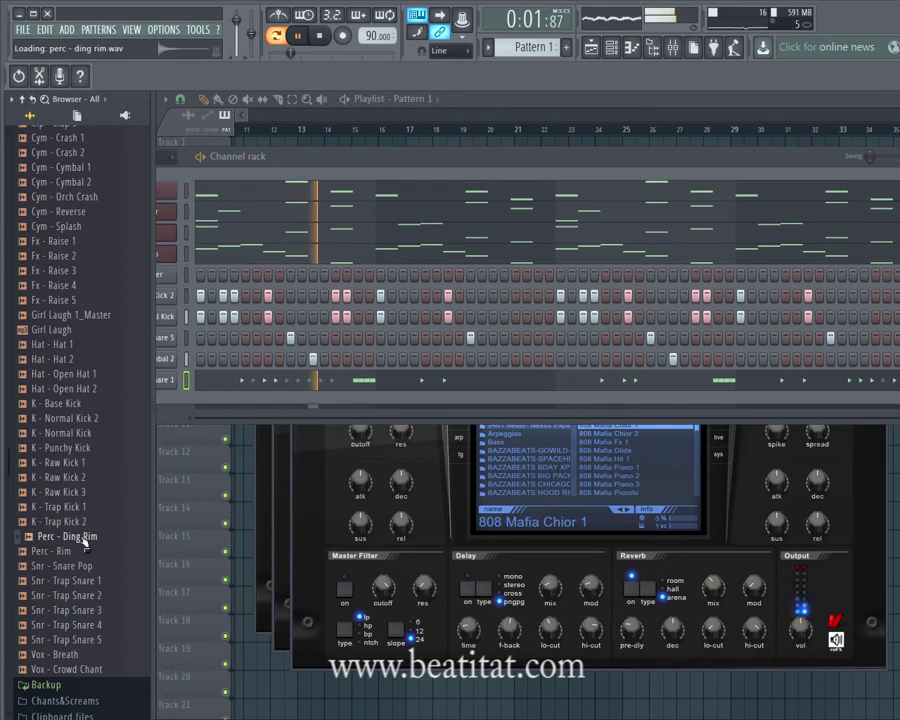
Step: Add a Perc - Ding Rim channel with a hit on step 5 of each bar and a Hat - Hat 1 channel filled every two steps
left_click_drag(186, 401, 190, 402)
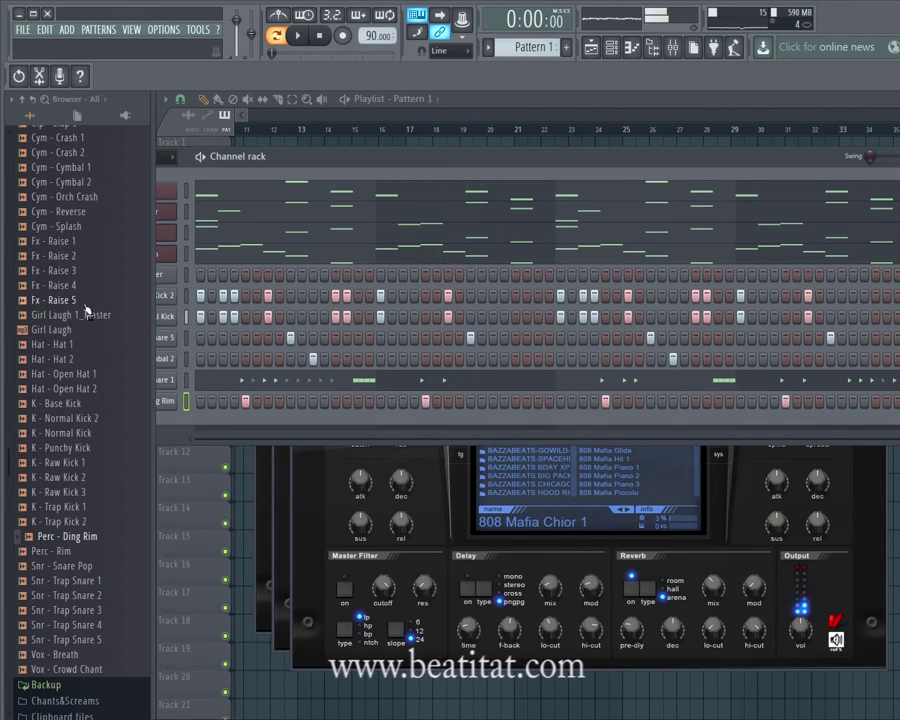
scroll(86, 312, "up", 2)
left_click(80, 434)
left_click_drag(210, 418, 207, 421)
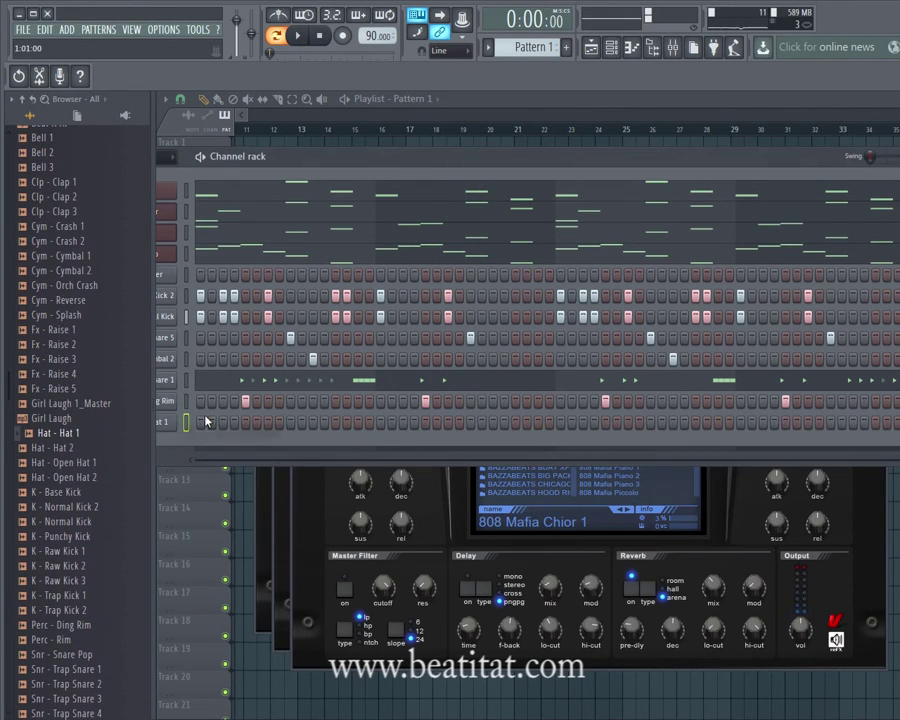
right_click(170, 423)
left_click(296, 466)
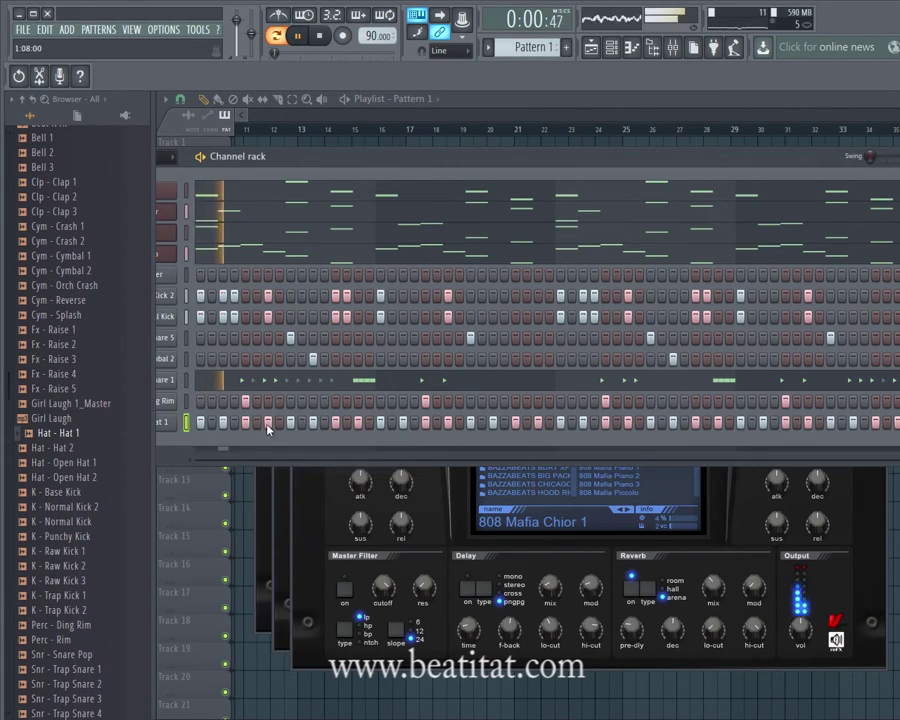
Step: Lengthen all Hat - Hat 1 notes to two steps and chop them into single-step notes by adjusting the time multiplier
right_click(172, 422)
left_click(222, 427)
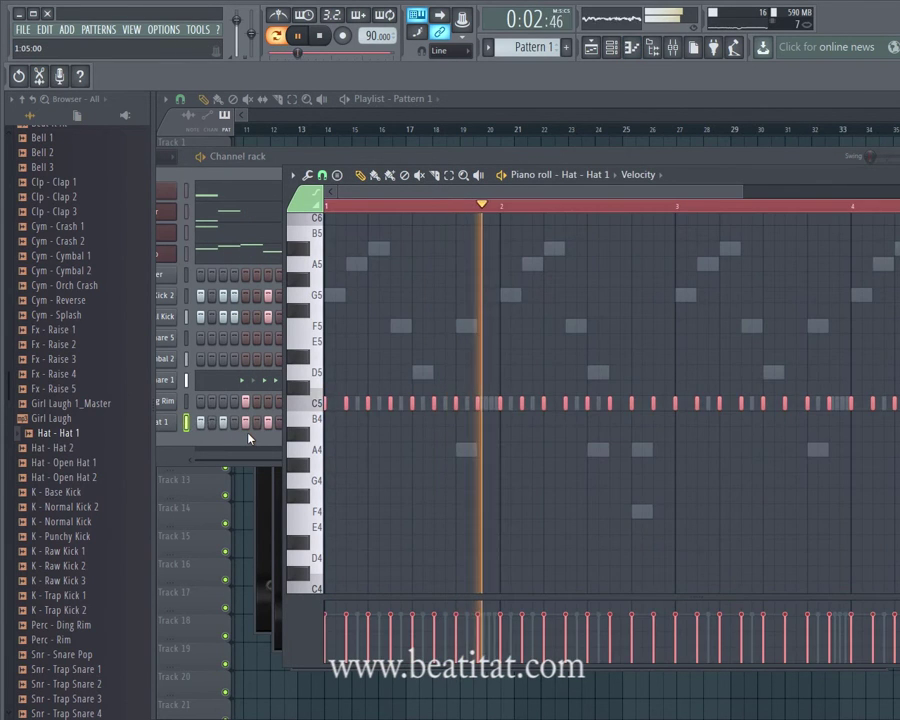
key("ctrl+d")
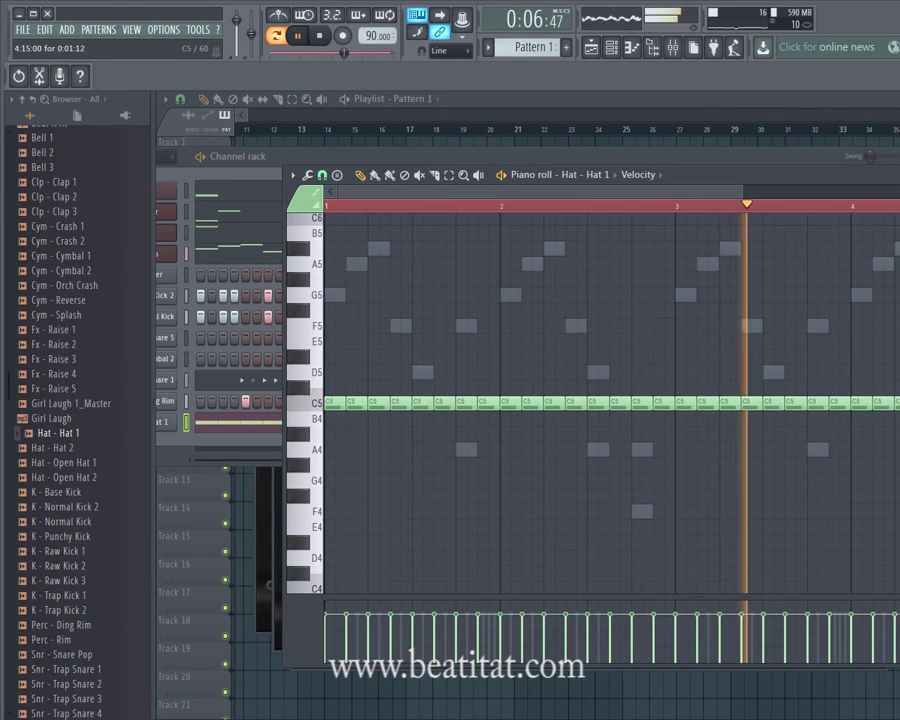
key("ctrl+a")
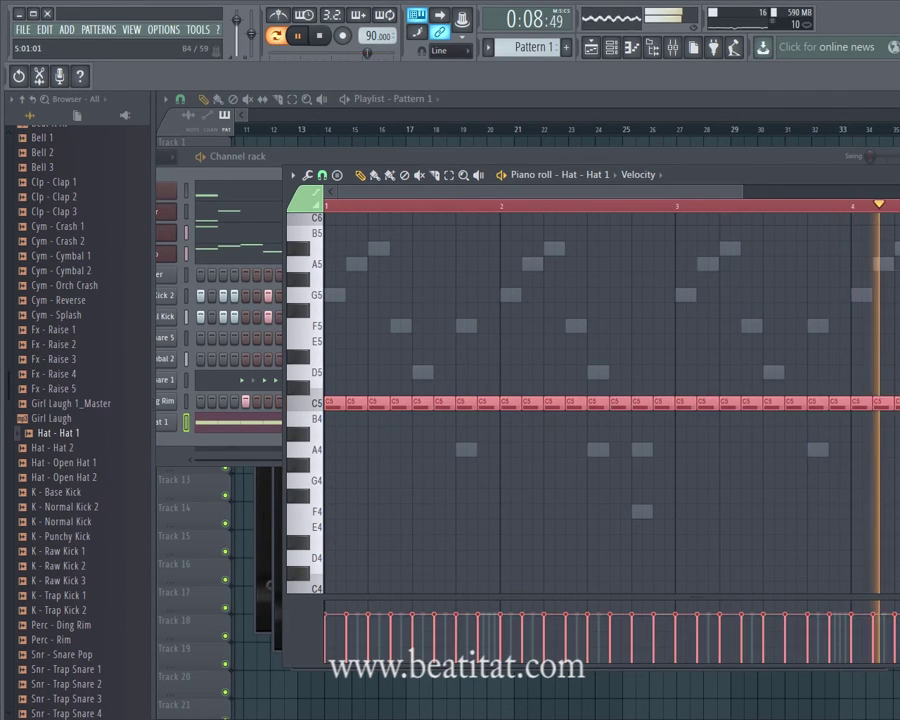
key("alt+u")
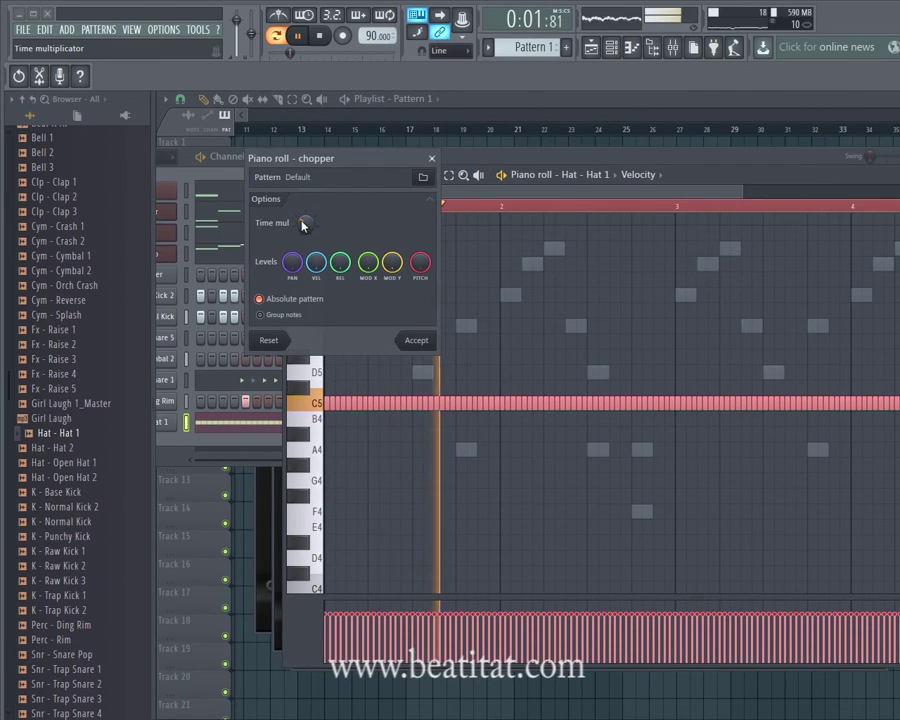
left_click(416, 340)
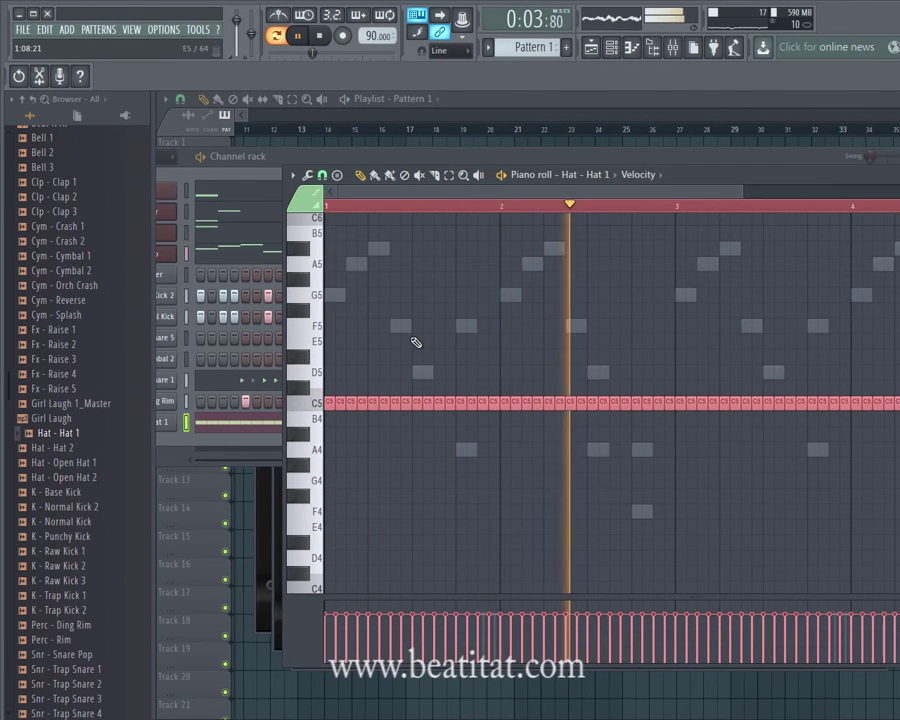
left_click(460, 373, "ctrl")
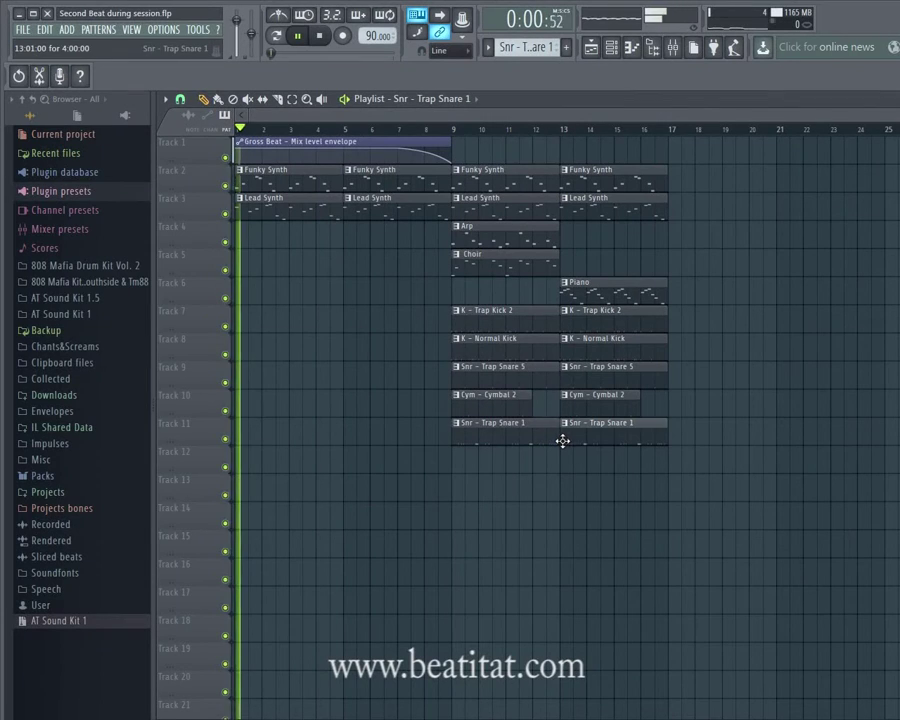
Step: Place Perc - Ding Rim pattern clips on Track 12 of the playlist at bars 9 and 13
left_click(474, 99)
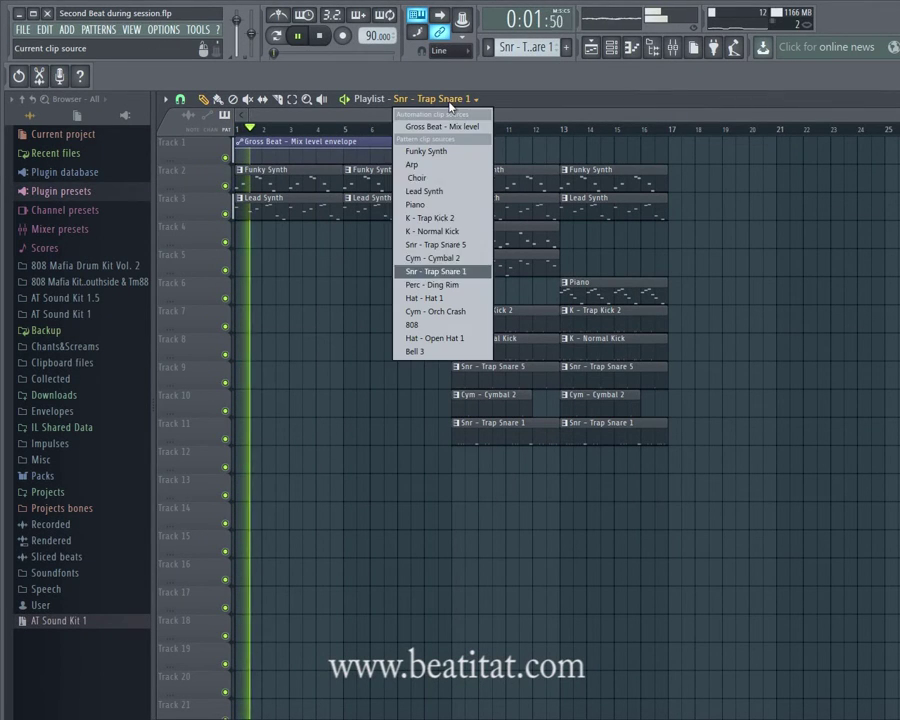
left_click(460, 287)
left_click(456, 458)
left_click(564, 458)
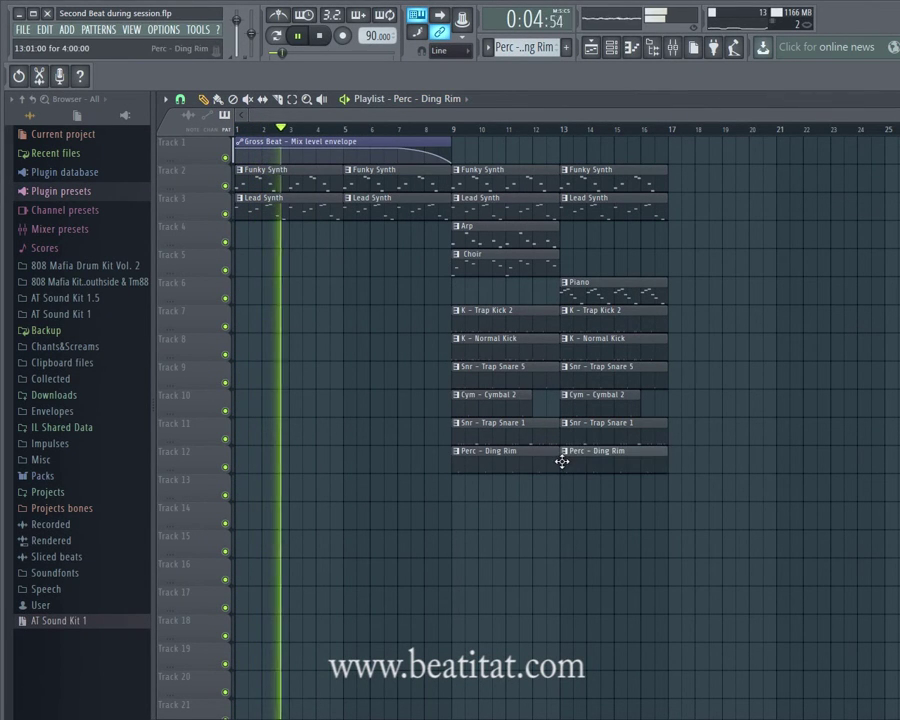
Step: Place Hat - Hat 1 pattern clips on Track 13 of the playlist at bars 9 and 13
left_click(463, 99)
left_click(466, 290)
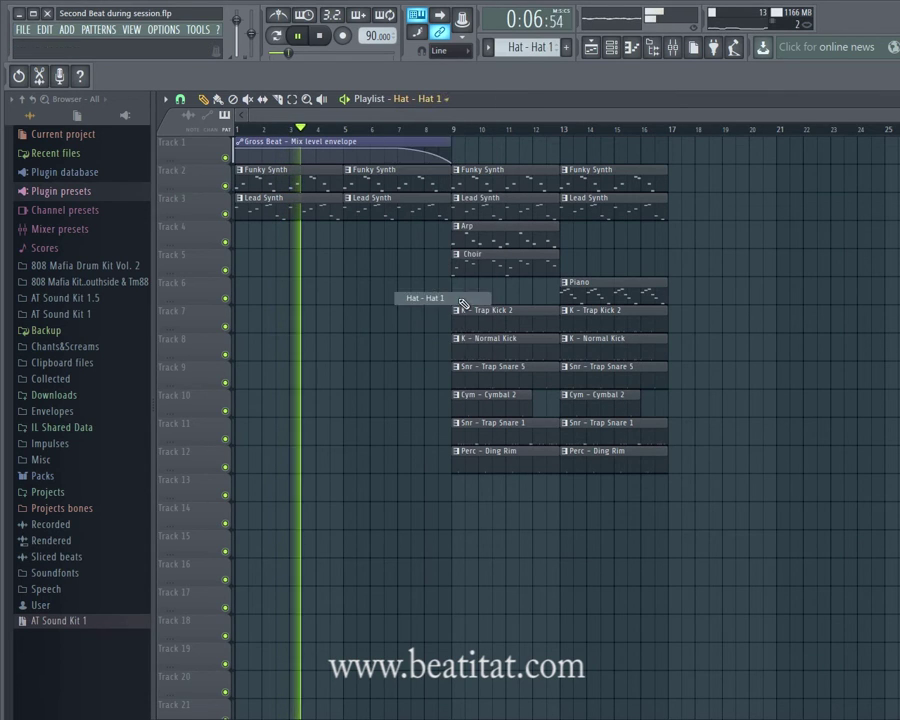
left_click(457, 490)
left_click_drag(591, 490, 577, 490)
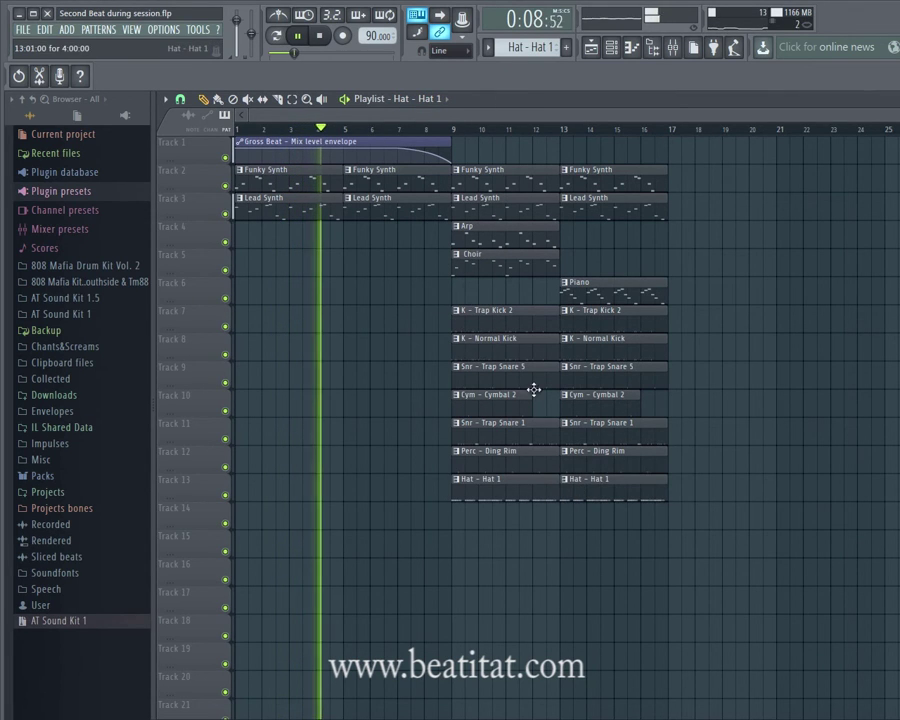
Step: Place Cym - Orch Crash pattern clips on Track 14 of the playlist at bars 9 and 13
left_click(432, 99)
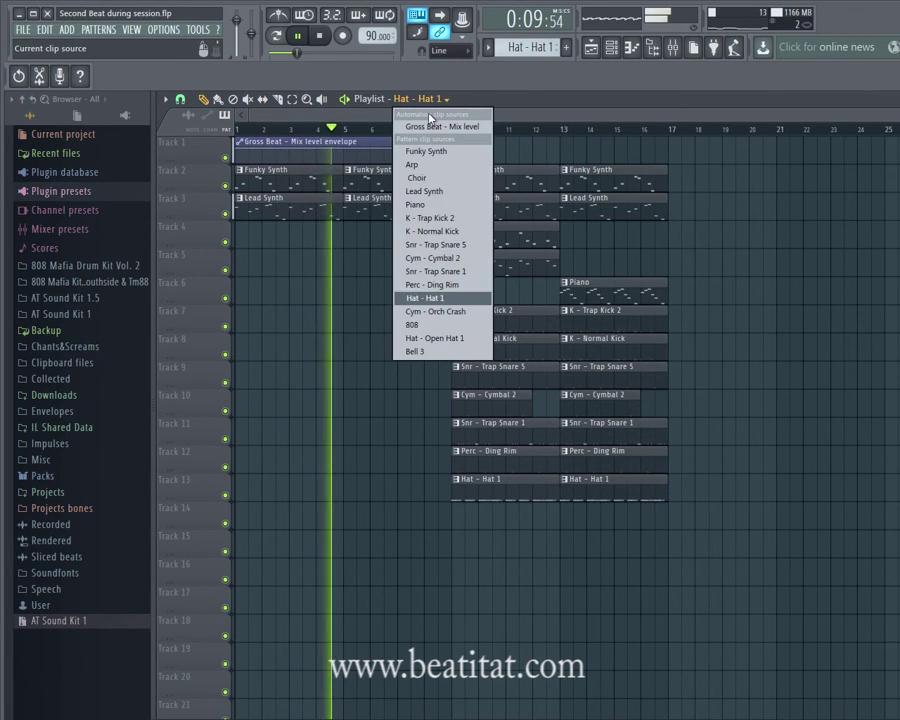
left_click(428, 318)
left_click(458, 522)
left_click(565, 515)
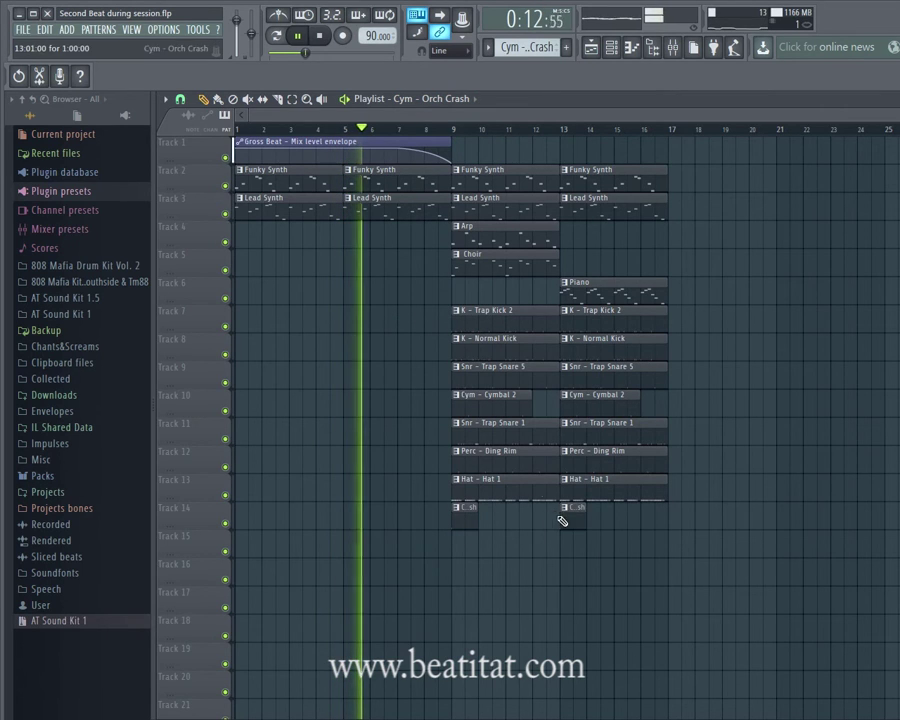
Step: Place 808 pattern clips on Track 15 of the playlist at bars 9 and 13
left_click(430, 99)
left_click(424, 326)
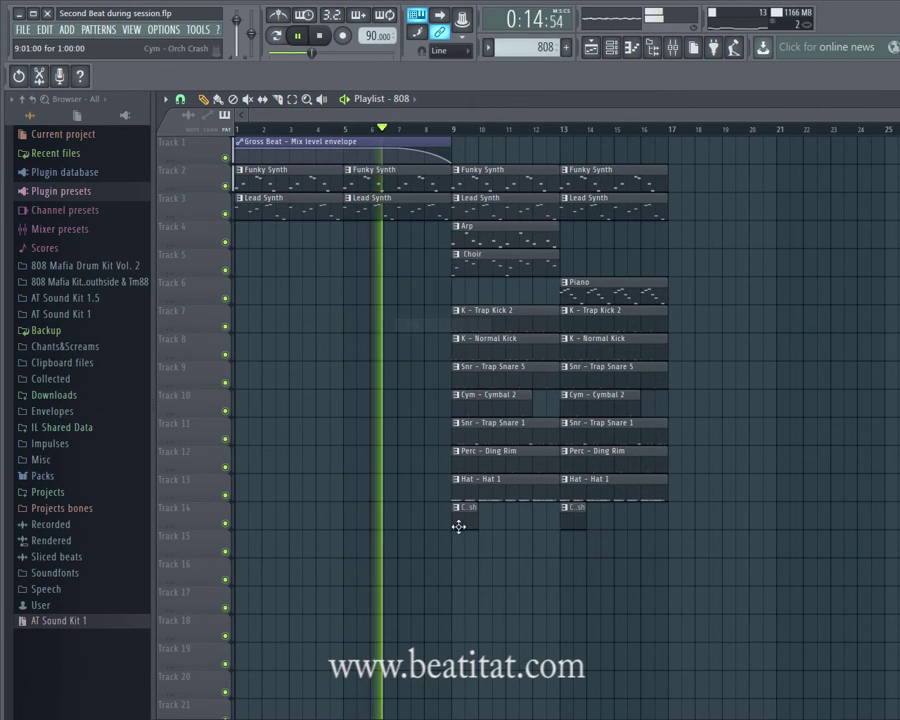
left_click(458, 542)
left_click(585, 548)
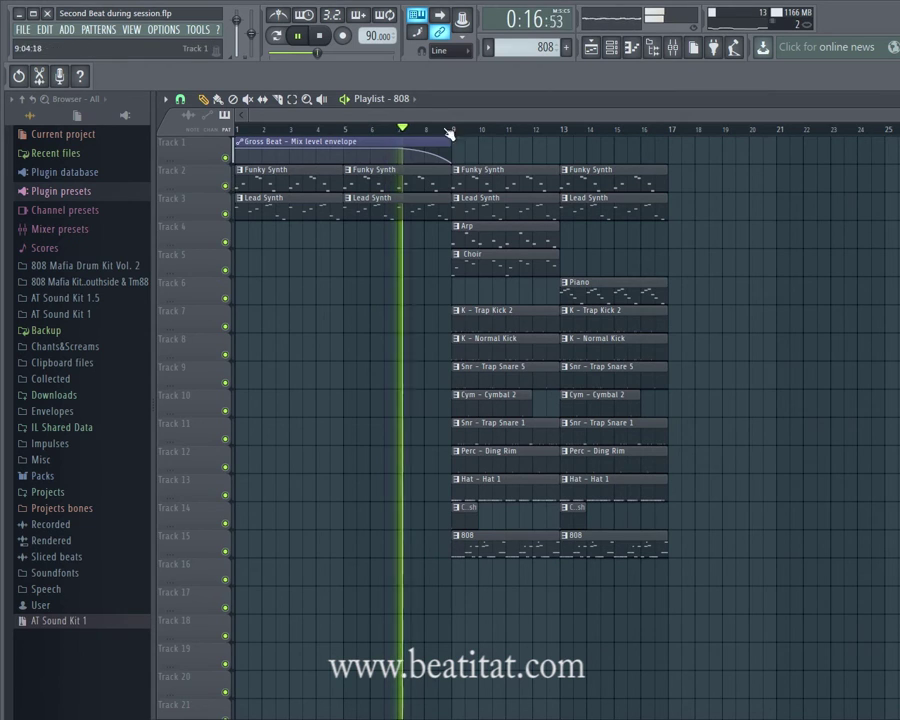
Step: Place Hat - Open Hat 1 pattern clips on Track 16 of the playlist at bars 9 and 13
left_click(428, 99)
left_click(410, 397)
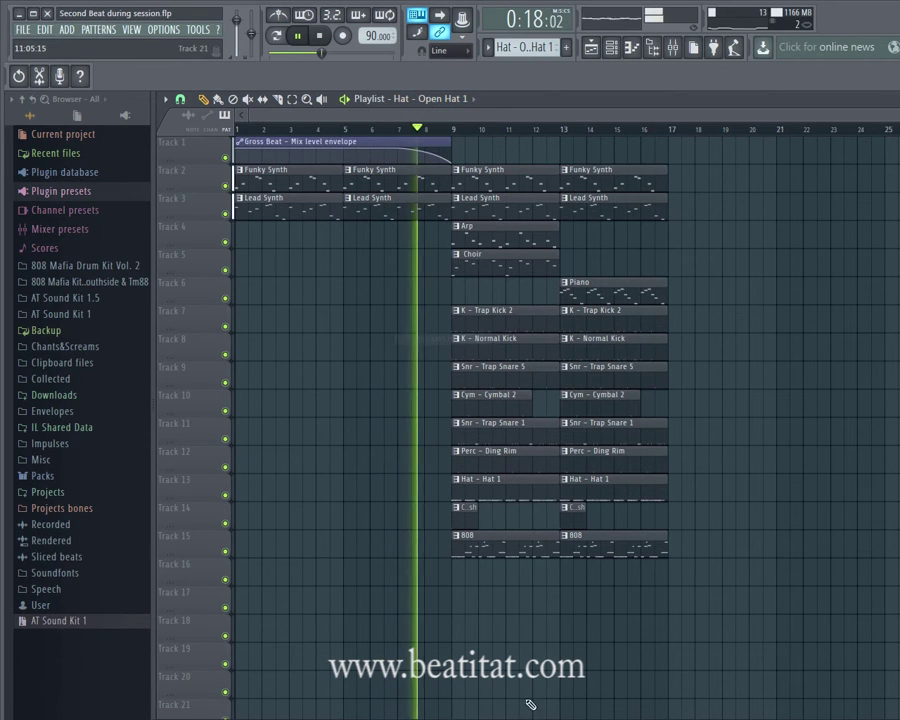
left_click(458, 570)
left_click(563, 570)
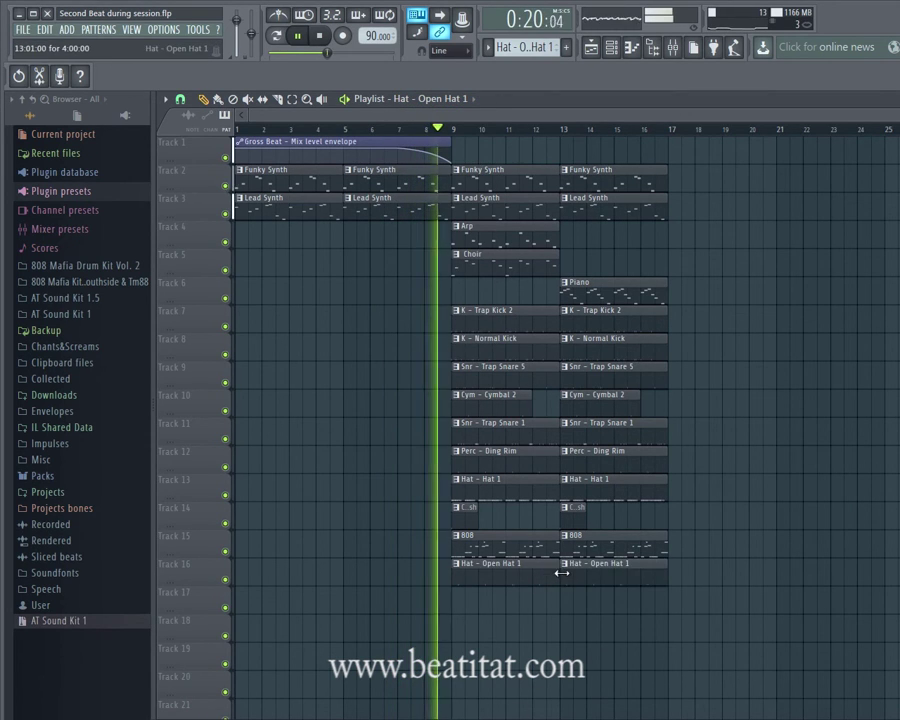
Step: Place Bell 3 pattern clips on Track 17 of the playlist at bars 9 and 13
left_click(455, 99)
left_click(470, 405)
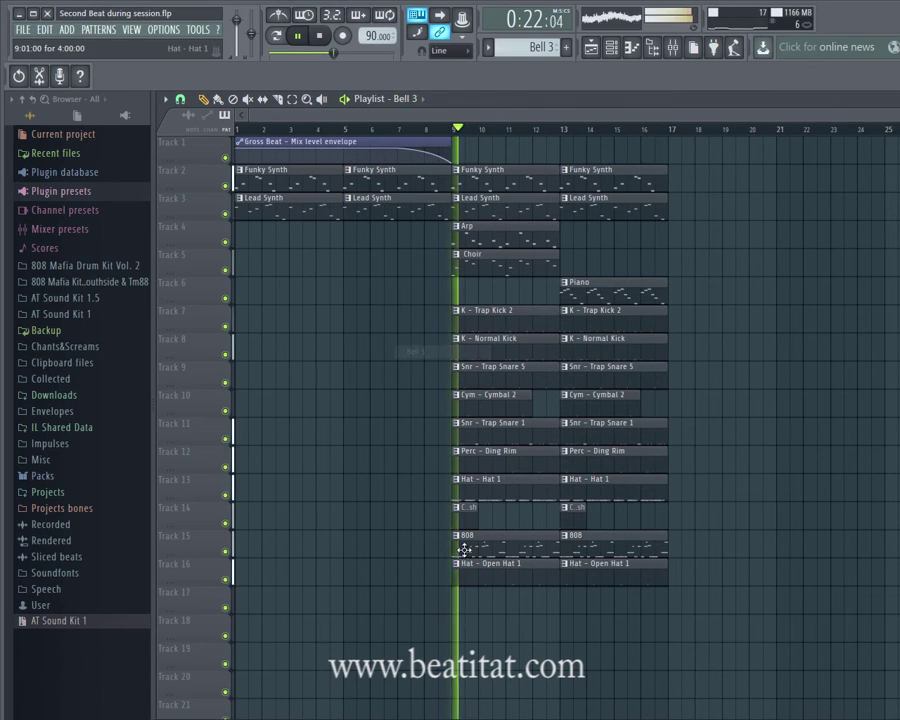
left_click(459, 606)
left_click(563, 609)
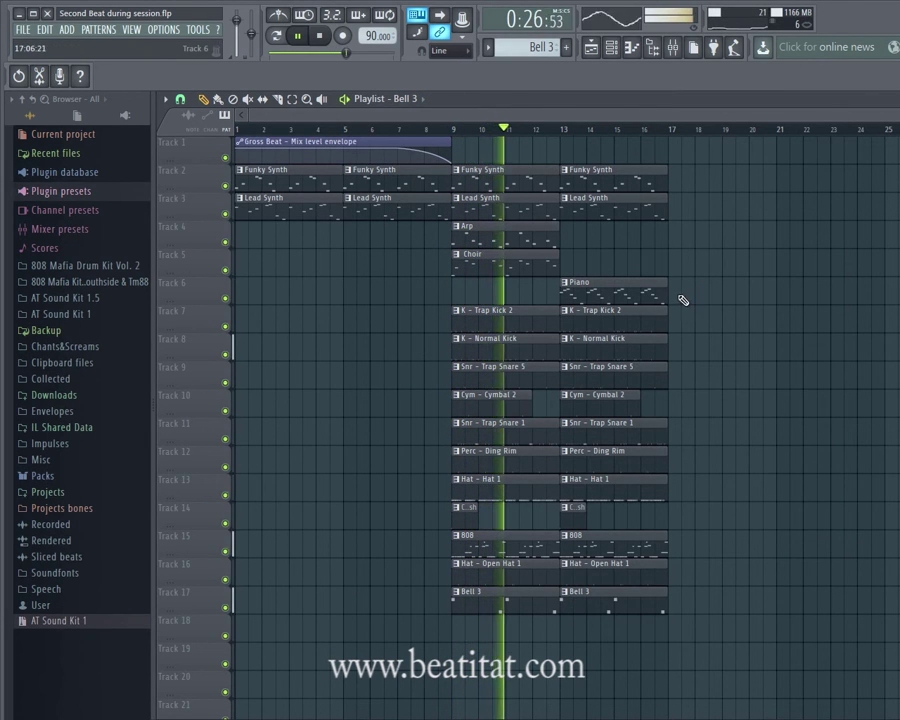
Step: Set the ABell mixer track's volume fader to 39% (-16.3 dB) and close the mixer
left_click(673, 48)
left_click(259, 607)
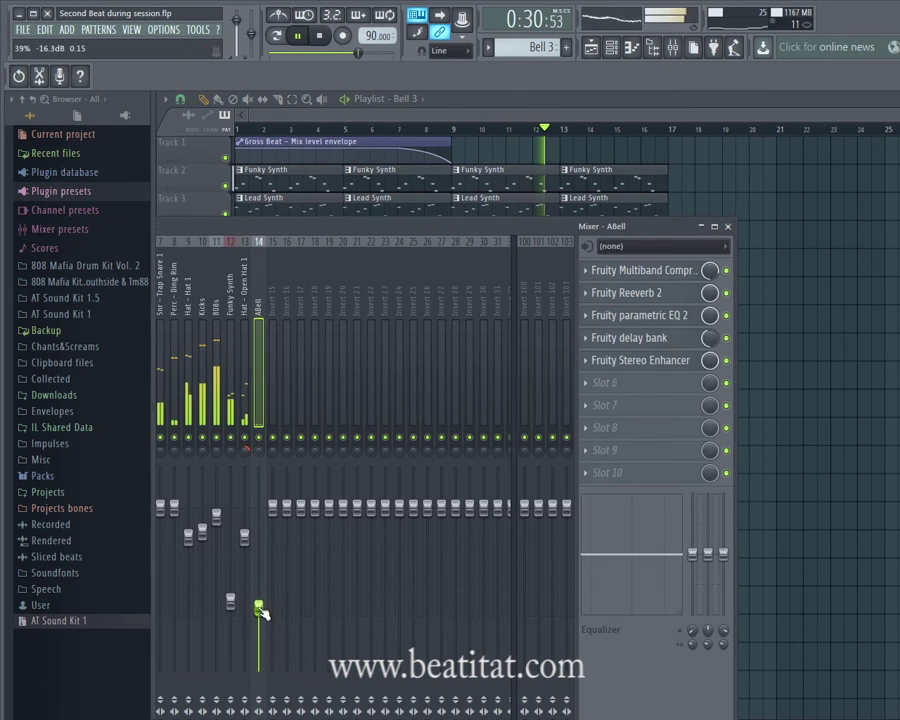
left_click(729, 227)
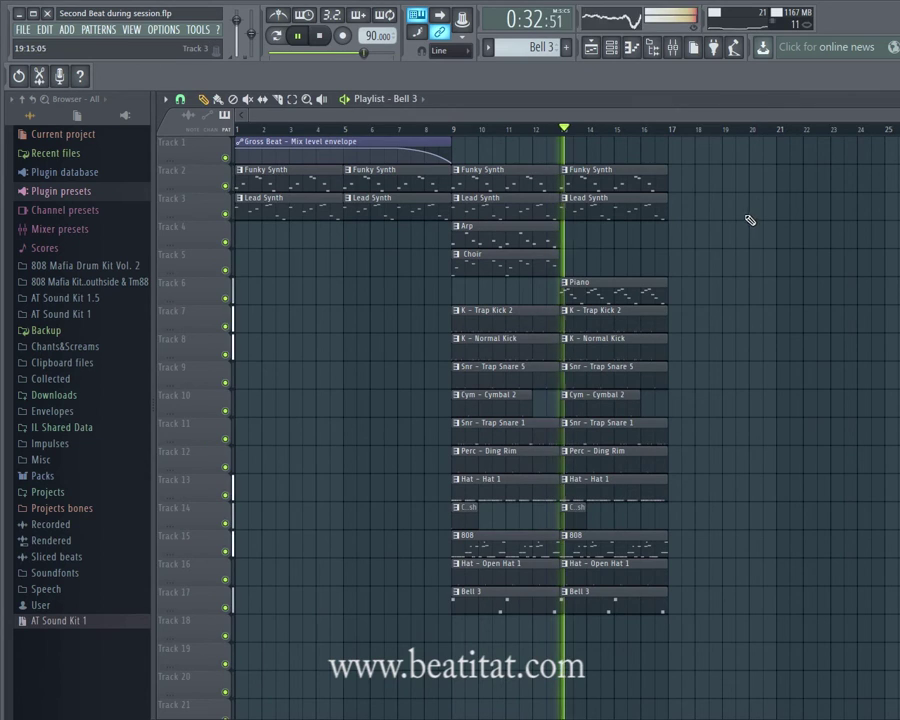
Step: Copy the Arp and Choir clips from bar 9 to bar 13 on Tracks 4 and 5
left_click_drag(521, 265, 638, 246)
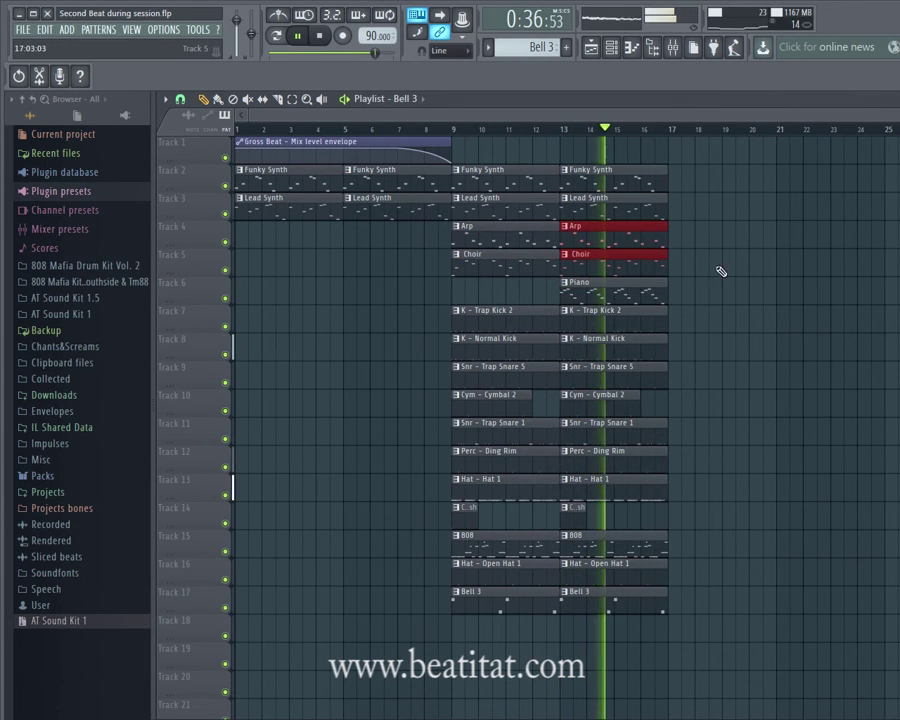
left_click(678, 256)
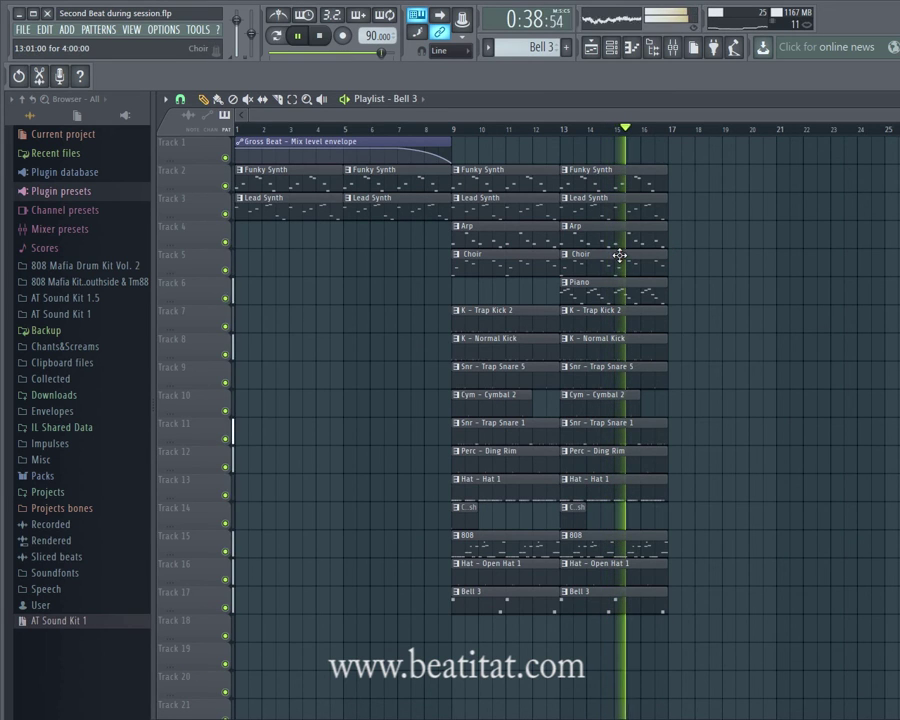
Step: Remove only the Choir clip at bar 13 and play the arrangement from bar 9 and from bar 13
right_click(552, 263)
right_click(598, 267)
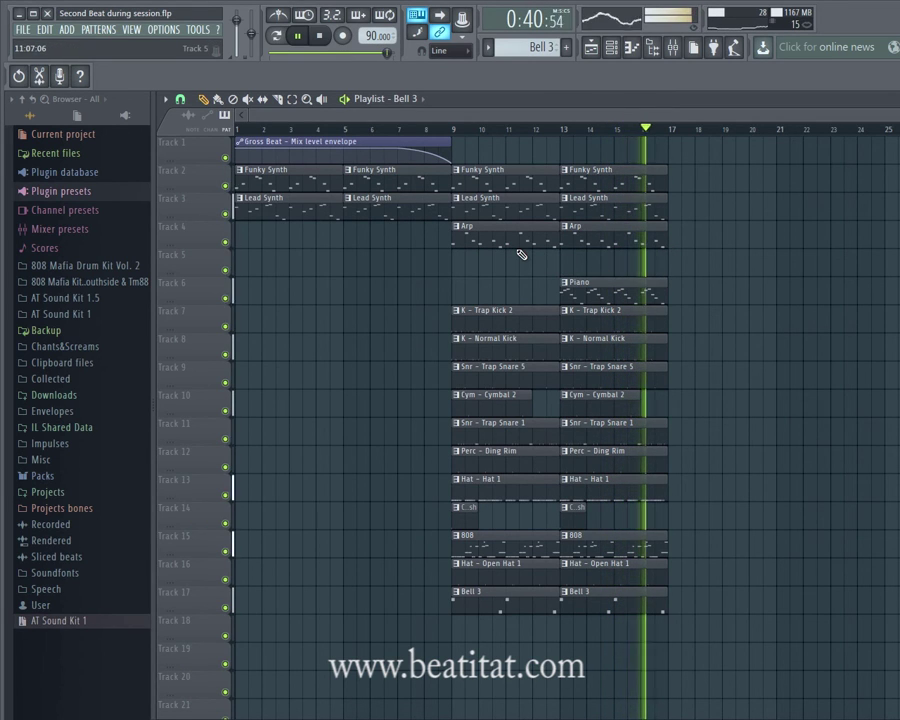
key("ctrl+z")
right_click(600, 268)
left_click(455, 128)
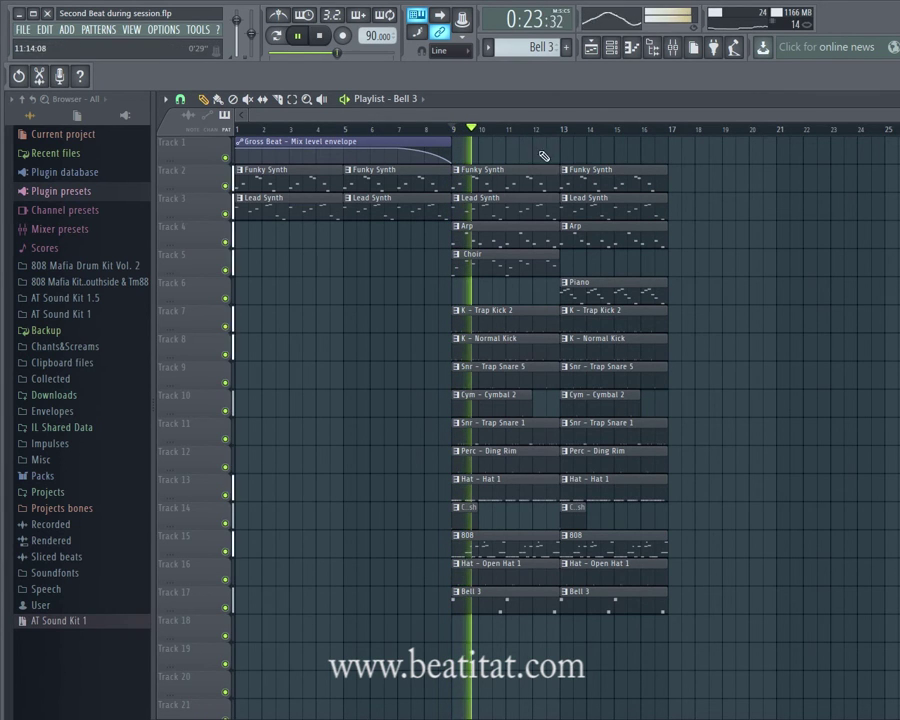
left_click(561, 129)
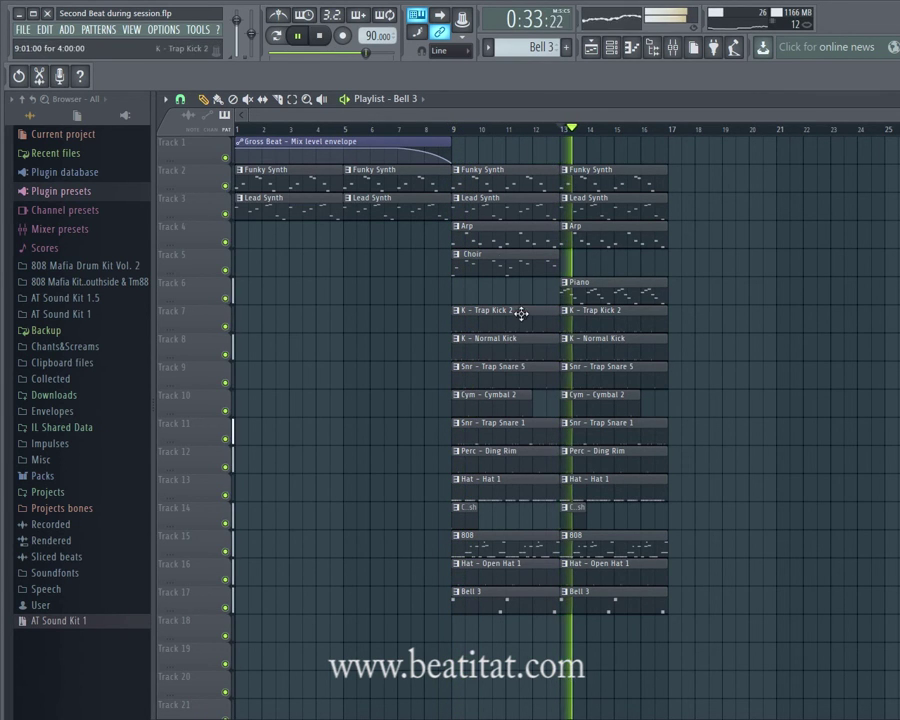
Step: Duplicate the Funky Synth, Lead Synth, K - Trap Kick 2 and K - Normal Kick clips of bars 9 to 16 onto bars 17 to 24
left_click_drag(456, 166, 633, 215)
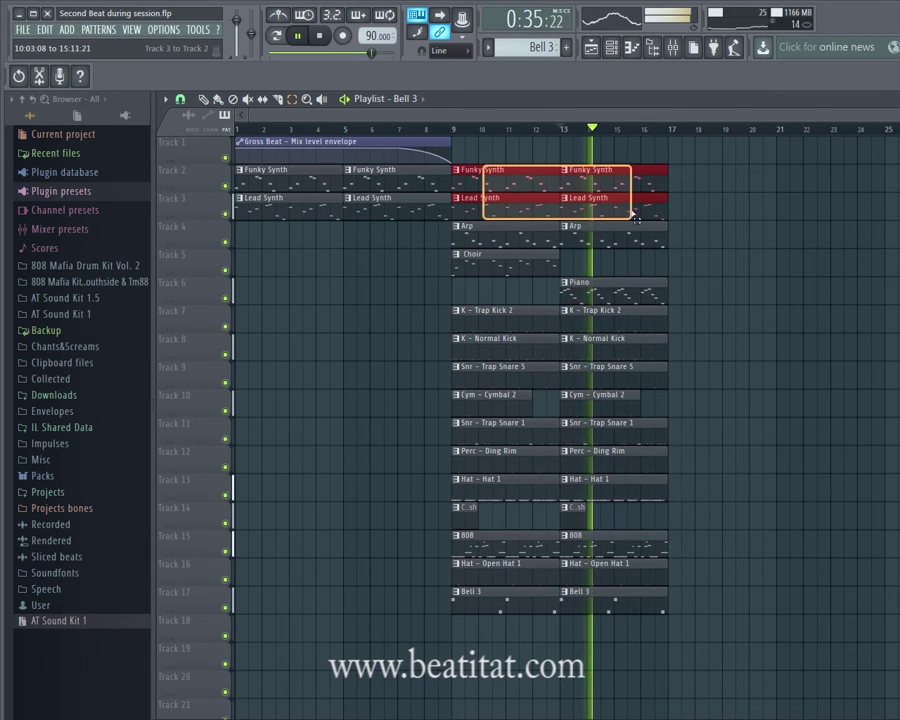
key("ctrl+b")
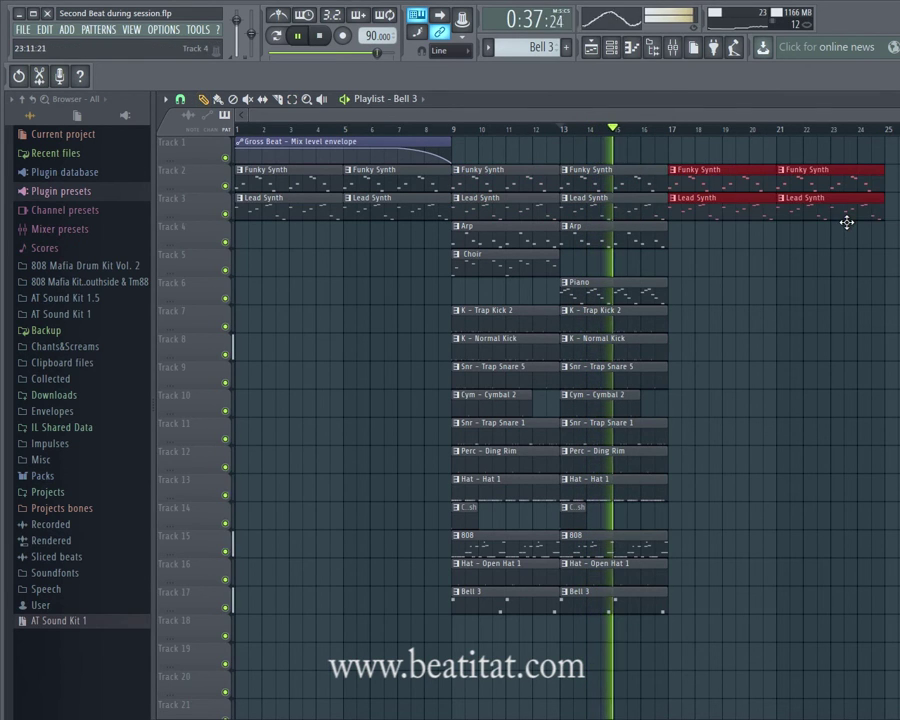
left_click(839, 263)
left_click_drag(486, 304, 621, 340)
key("ctrl+b")
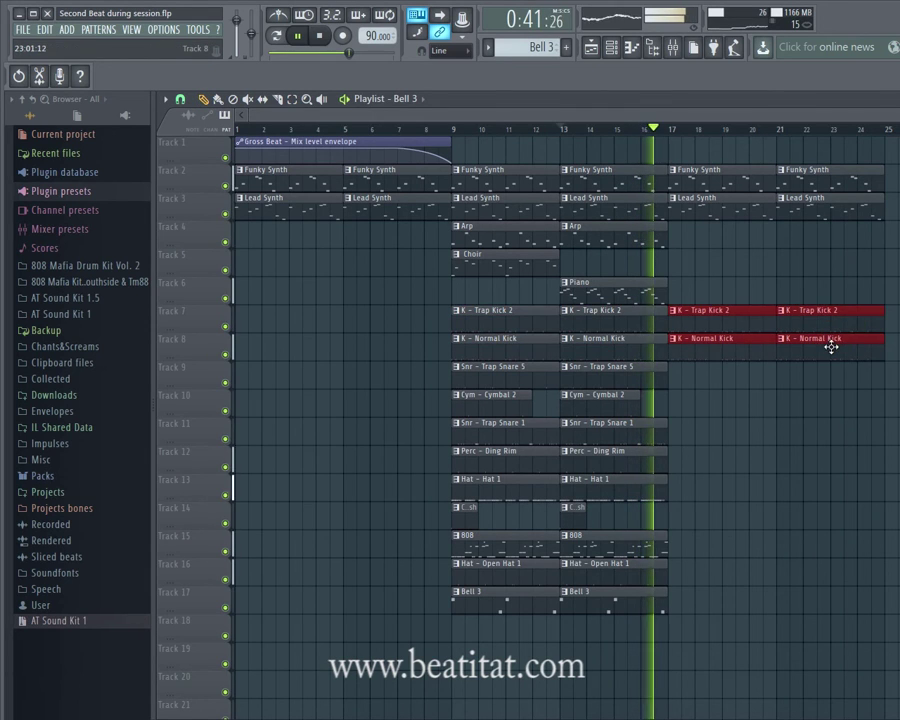
Step: Copy the Snr - Trap Snare 5, Cym - Cymbal 2 and Perc - Ding Rim clips to bars 17 and 21, and Snr - Trap Snare 1 to bar 21
left_click_drag(655, 380, 854, 382)
left_click_drag(586, 404, 797, 407)
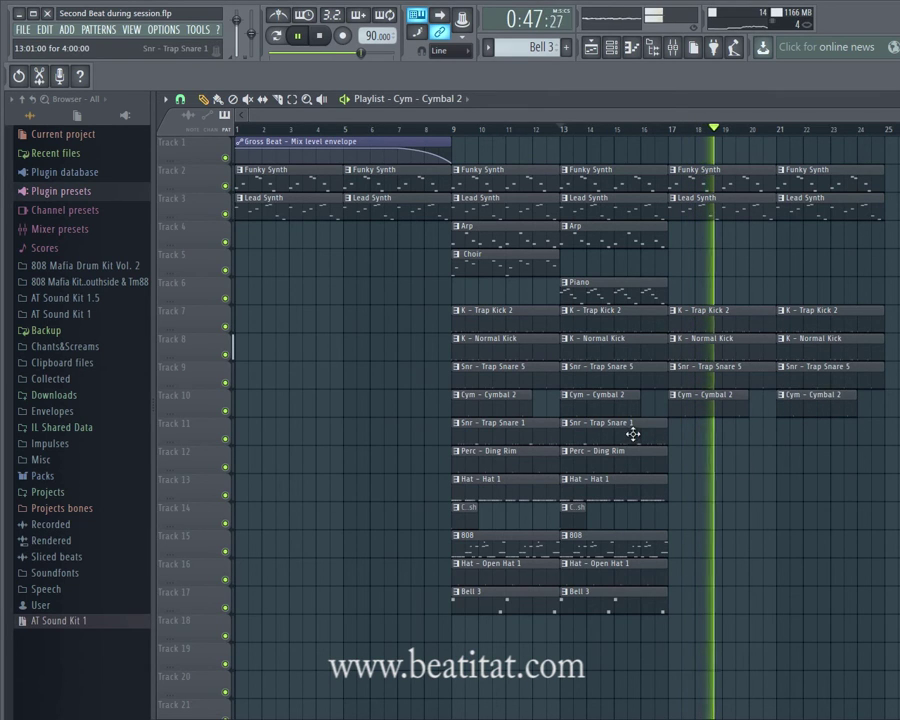
left_click_drag(630, 430, 845, 445)
left_click_drag(655, 452, 849, 467)
Step: Duplicate all clips of bars 17 to 24 onto bars 25 to 32
left_click_drag(688, 138, 893, 483)
key("ctrl+b")
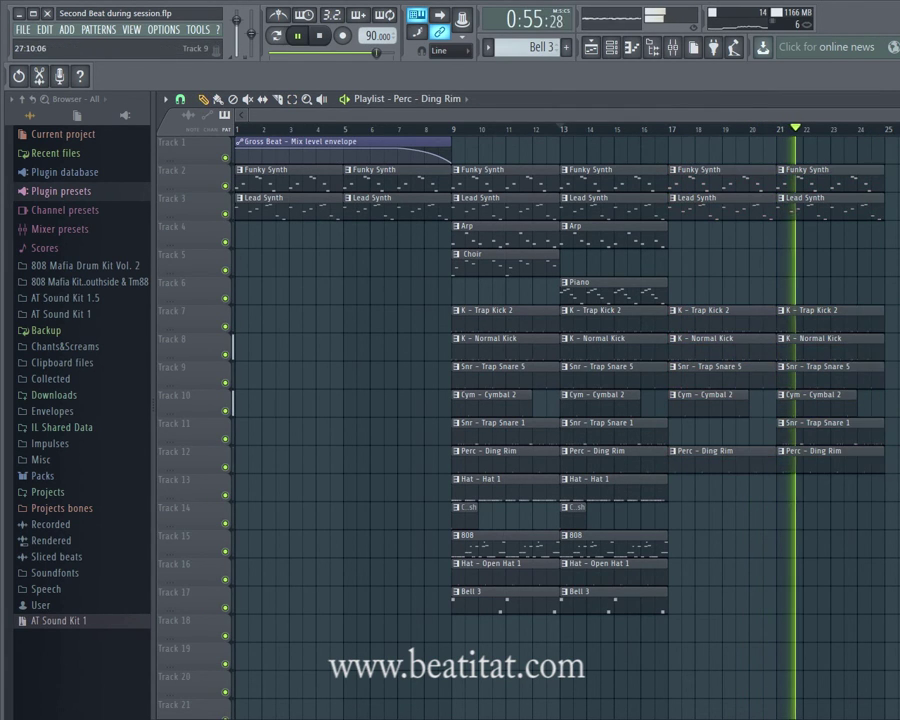
left_click_drag(645, 117, 895, 117)
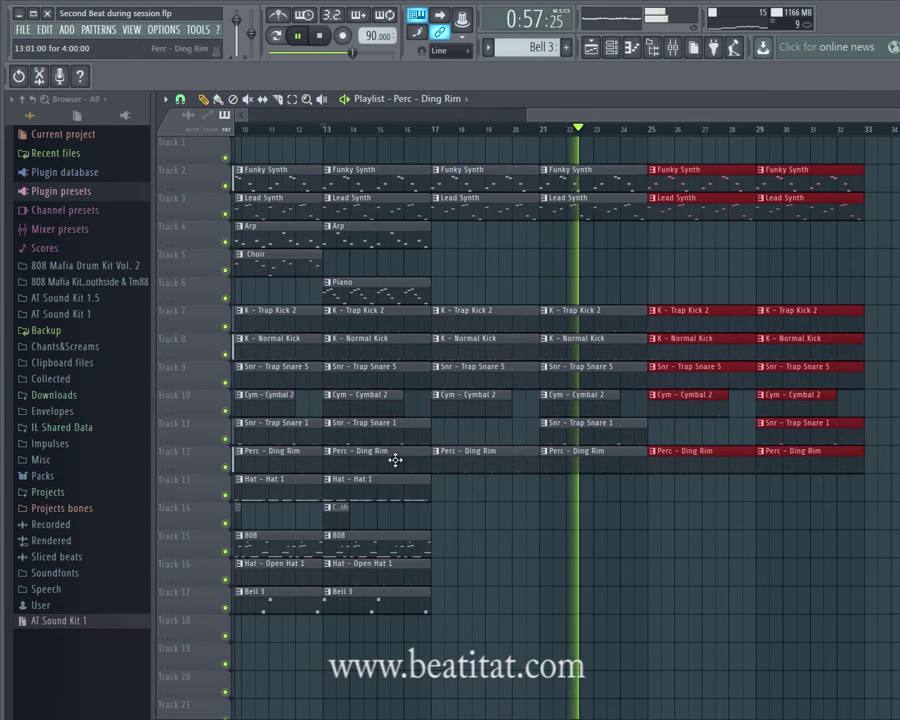
Step: Add Hat - Hat 1 clips at bars 21, 25 and 29 on Track 13, trimming the first one to start at bar 23
left_click_drag(397, 489, 608, 506)
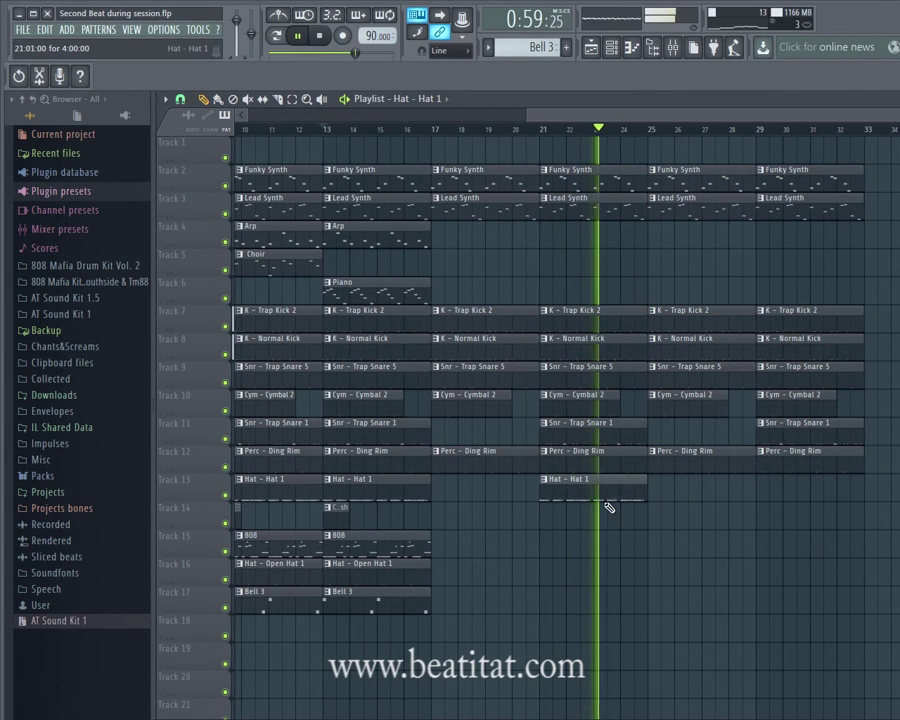
left_click_drag(542, 488, 590, 497)
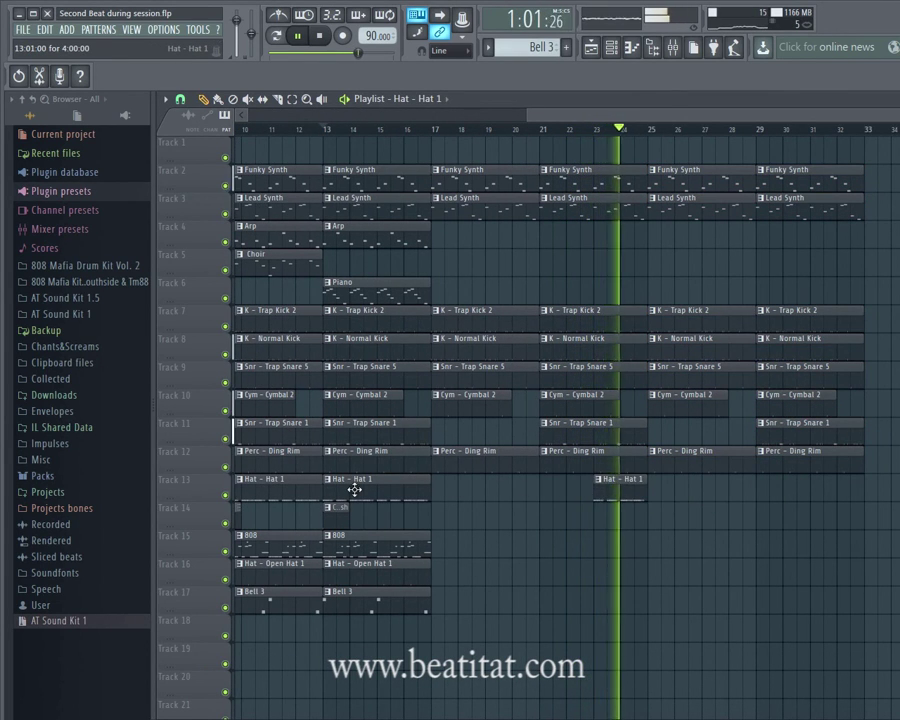
left_click_drag(352, 487, 795, 498)
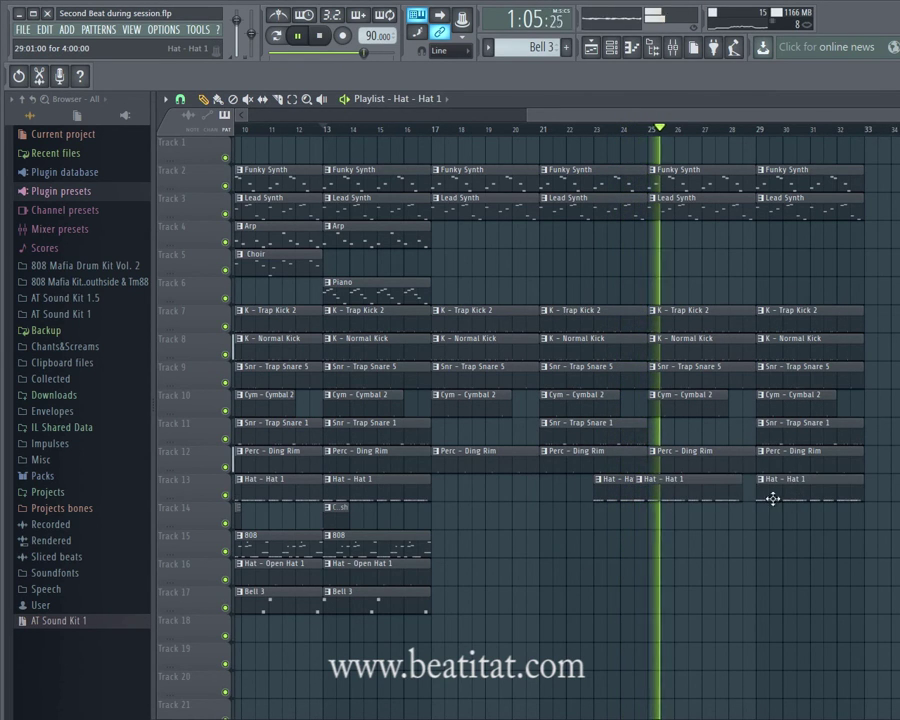
left_click_drag(722, 499, 736, 500)
Step: Copy 808 clips to bars 25 and 29, and Bell 3 clips to bars 17, 21 and 25 with the first two cut to one bar
left_click_drag(395, 550, 810, 554)
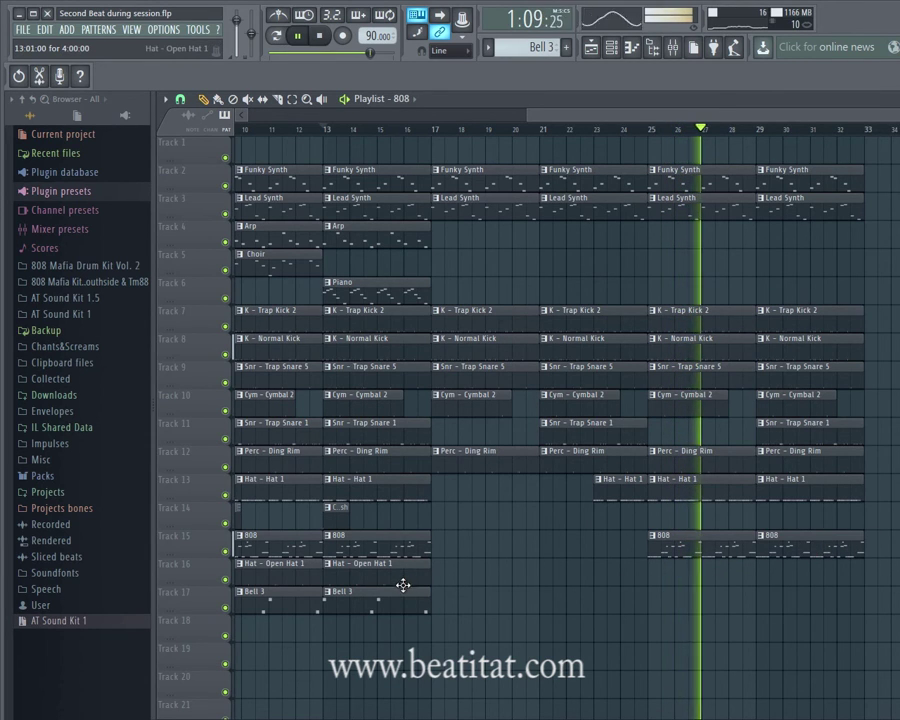
left_click_drag(400, 598, 553, 615)
left_click_drag(431, 613, 447, 615)
Step: Copy Hat - Open Hat 1 clips to bars 21, 25 and 29 on Track 16
left_click_drag(400, 576, 615, 586)
left_click(775, 592)
right_click(787, 592)
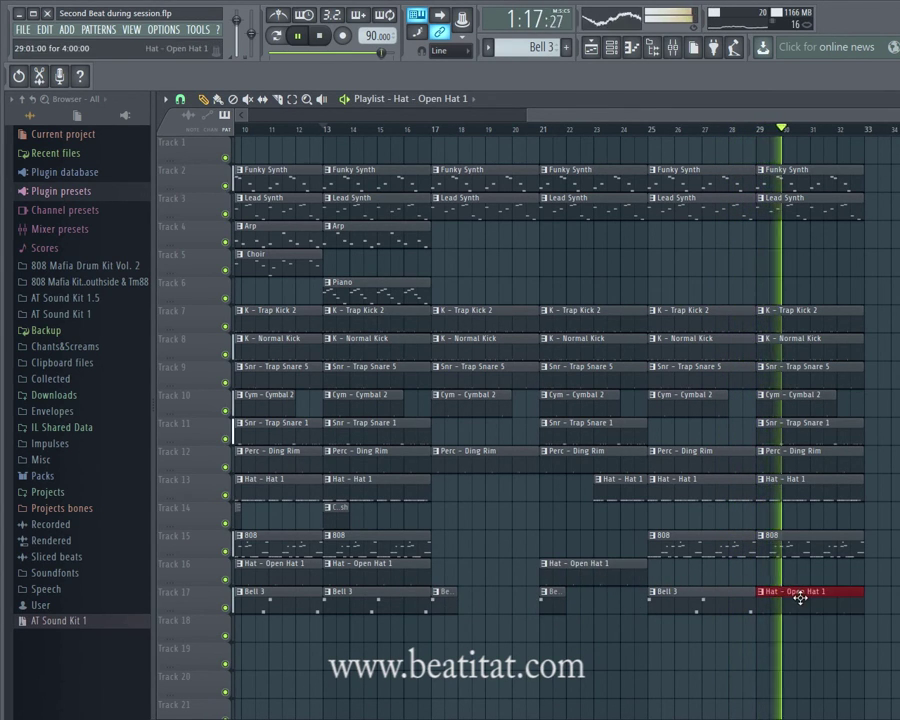
left_click_drag(800, 598, 800, 566)
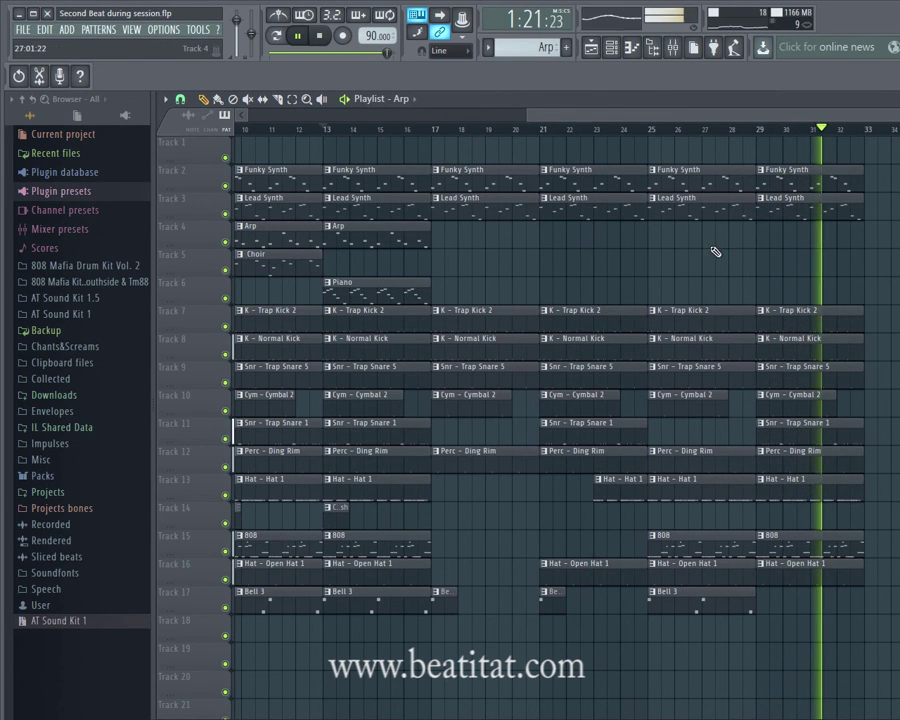
Step: Try Arp clips on Track 4 at bars 25 and 29, playing from bar 25, and remove them again
key("space")
left_click(654, 240)
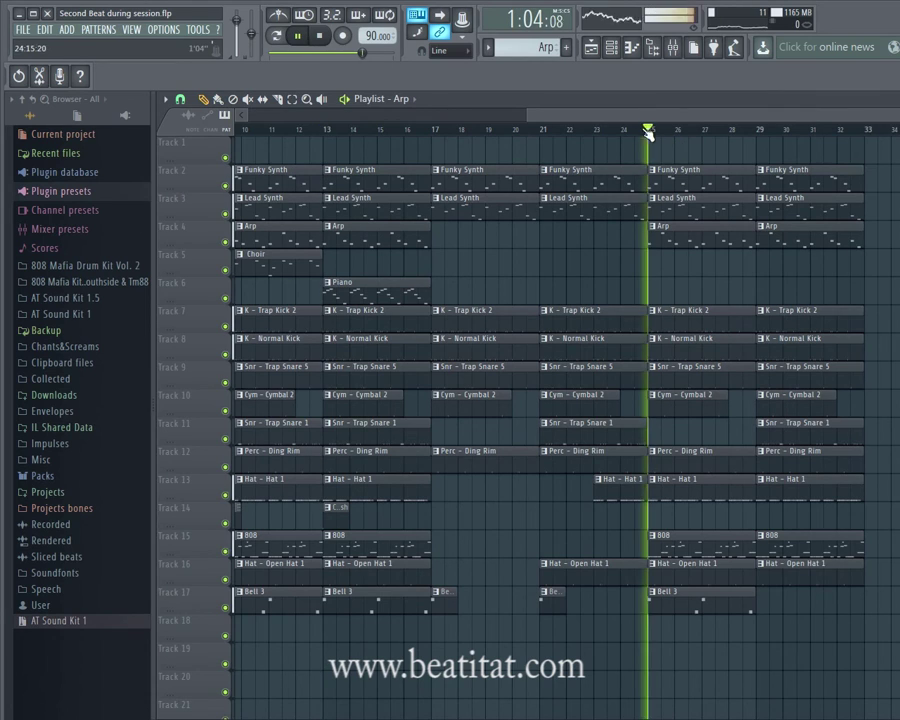
left_click_drag(533, 117, 170, 136)
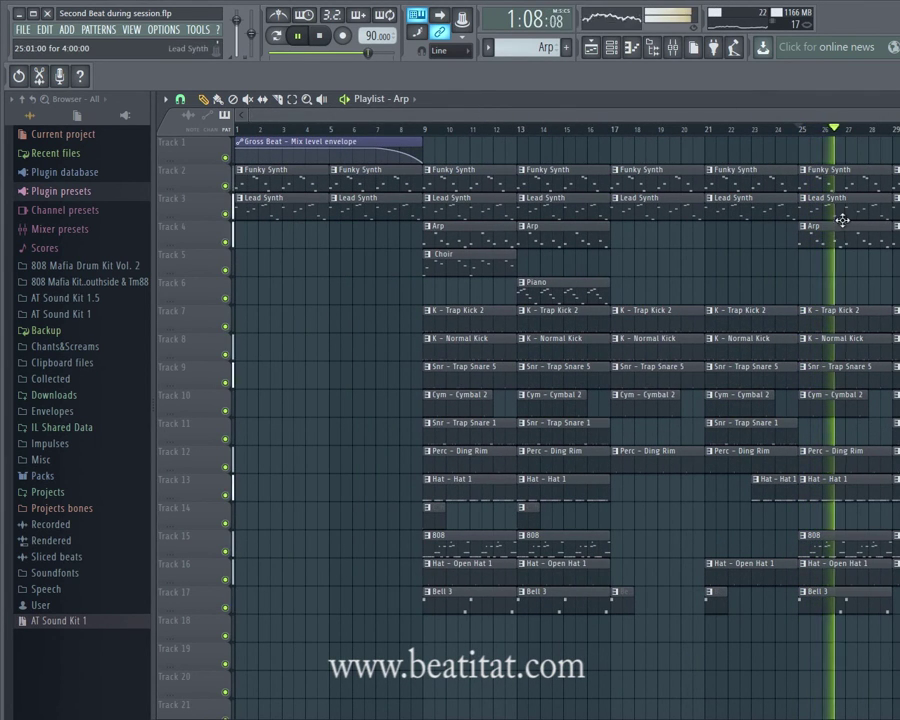
left_click_drag(843, 220, 899, 230)
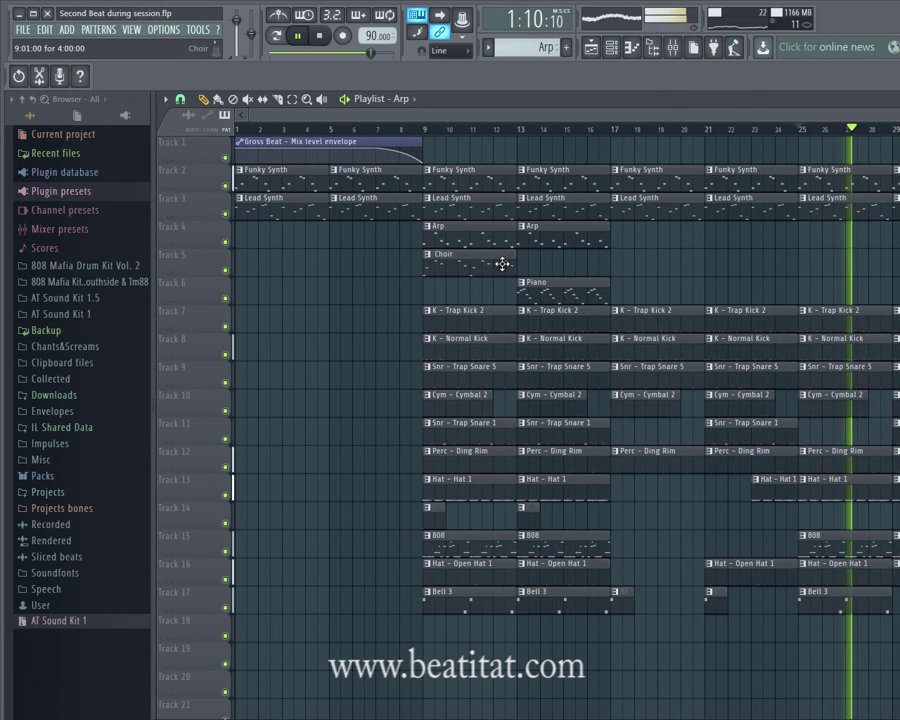
Step: Copy the Choir clip to bar 29 on Track 5 and delete the one at bar 9
left_click_drag(502, 263, 899, 262)
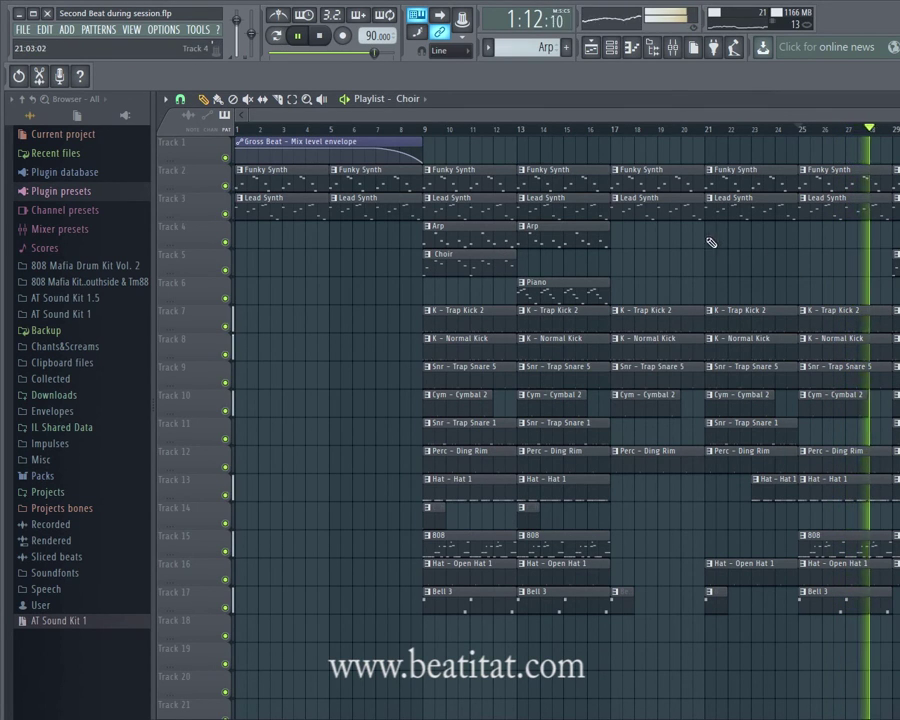
scroll(711, 242, "up", 2)
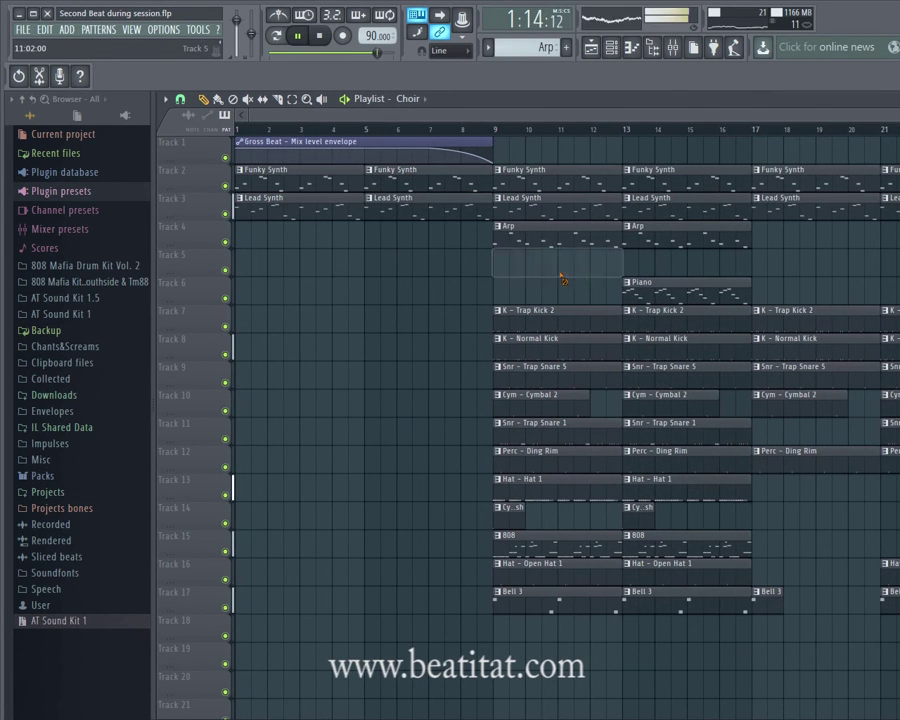
left_click(549, 119)
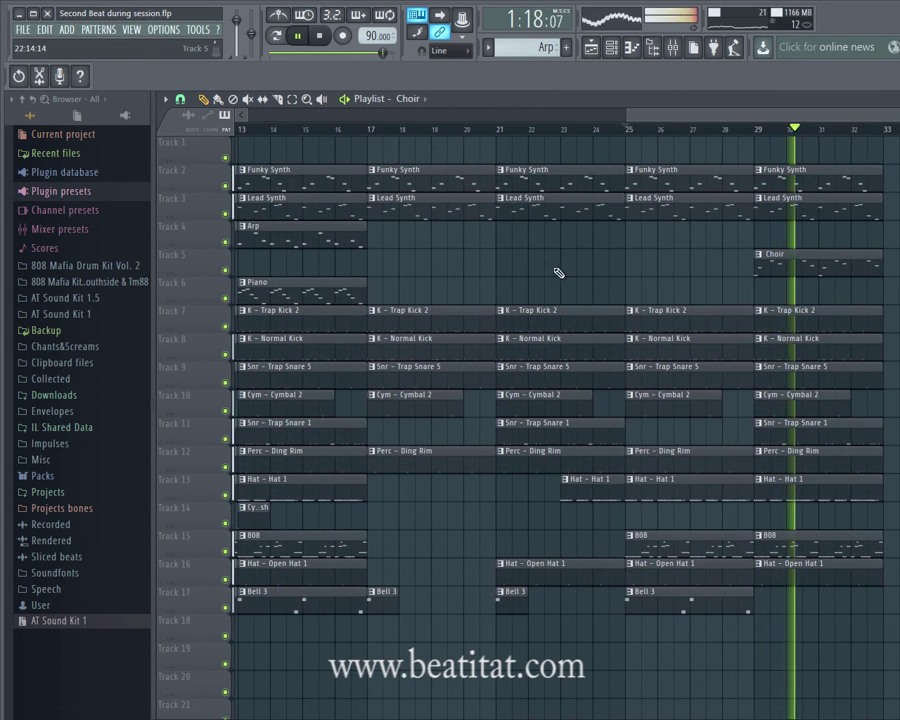
Step: Copy the clips in bars 9 to 16 on Tracks 2 to 17, except the first Orch Crash, to bars 33 to 40
scroll(370, 204, "left", 6)
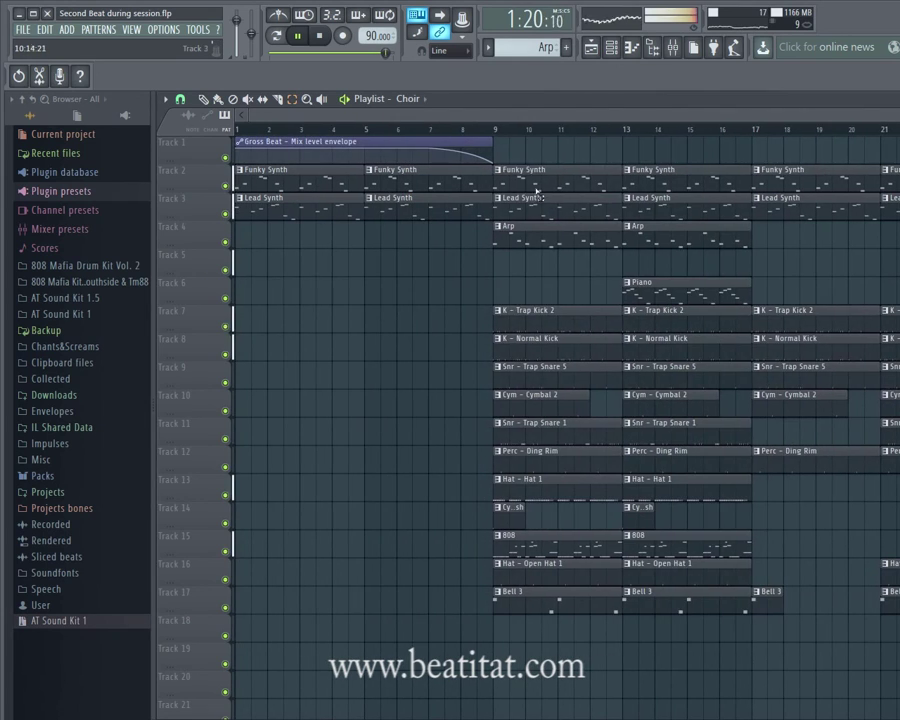
left_click_drag(533, 167, 733, 638)
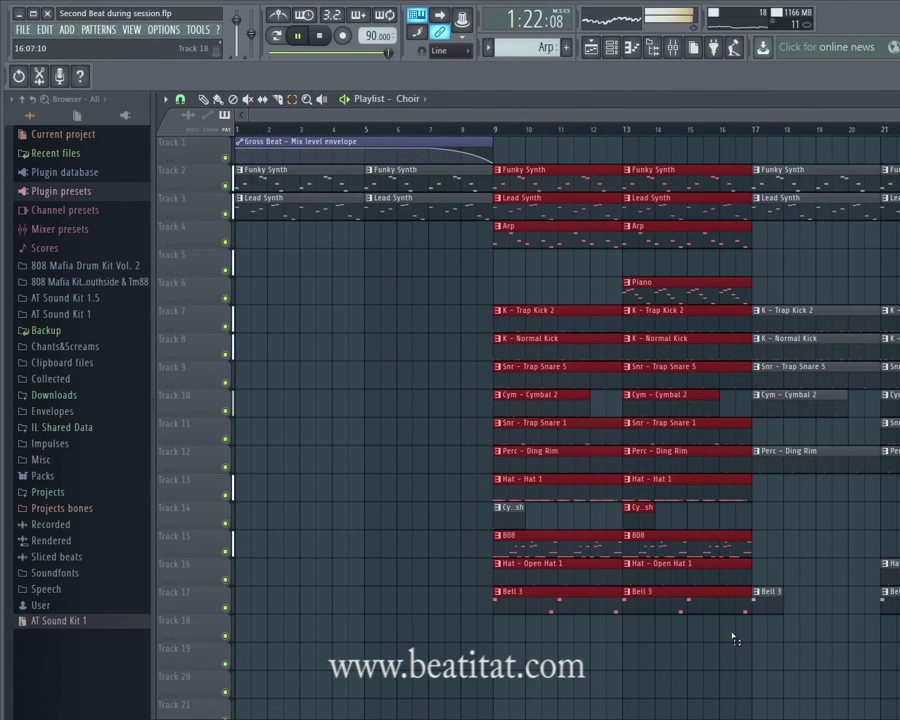
left_click(473, 397, "ctrl")
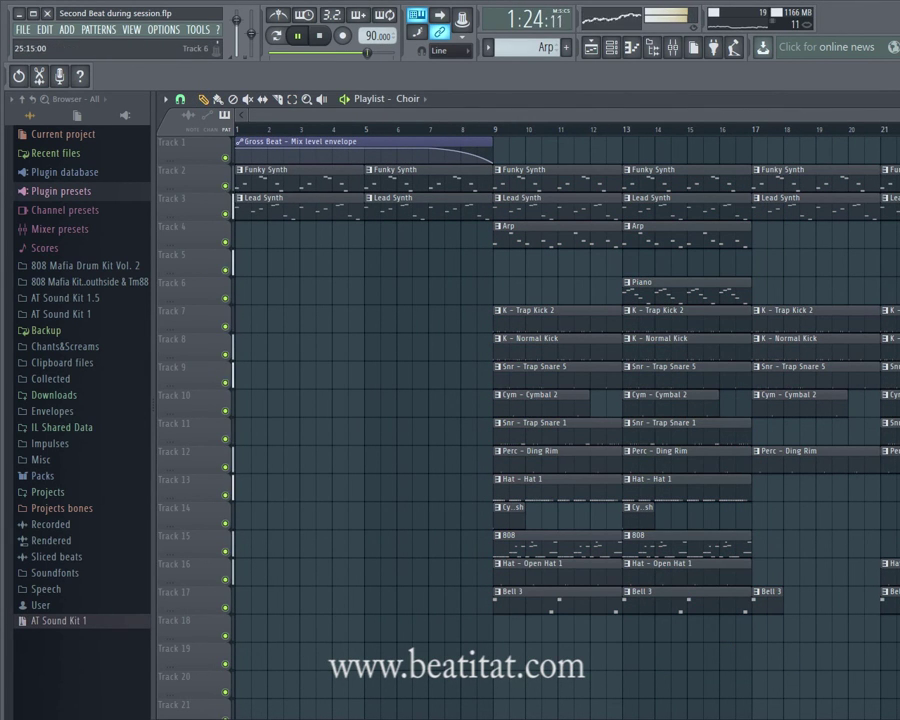
left_click_drag(842, 121, 800, 121)
left_click_drag(549, 114, 899, 120)
scroll(300, 181, "down", 3)
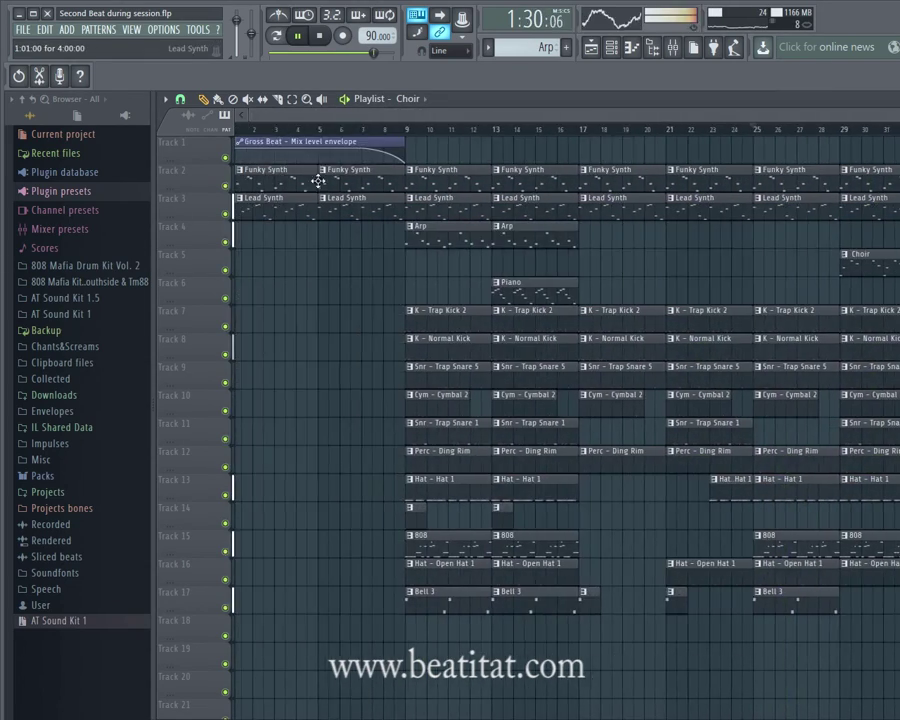
left_click_drag(361, 117, 736, 153)
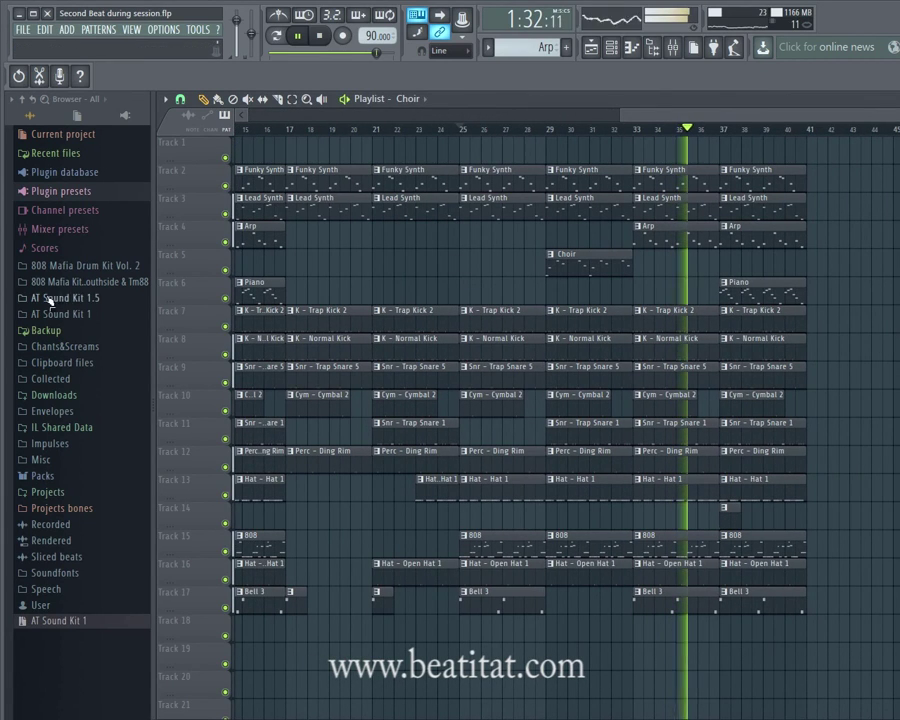
Step: Browse the AT Sound Kit 1 folder for a transition effect with playback stopped, and preview the Cym - Reverse sample
left_click(73, 316)
scroll(78, 430, "down", 8)
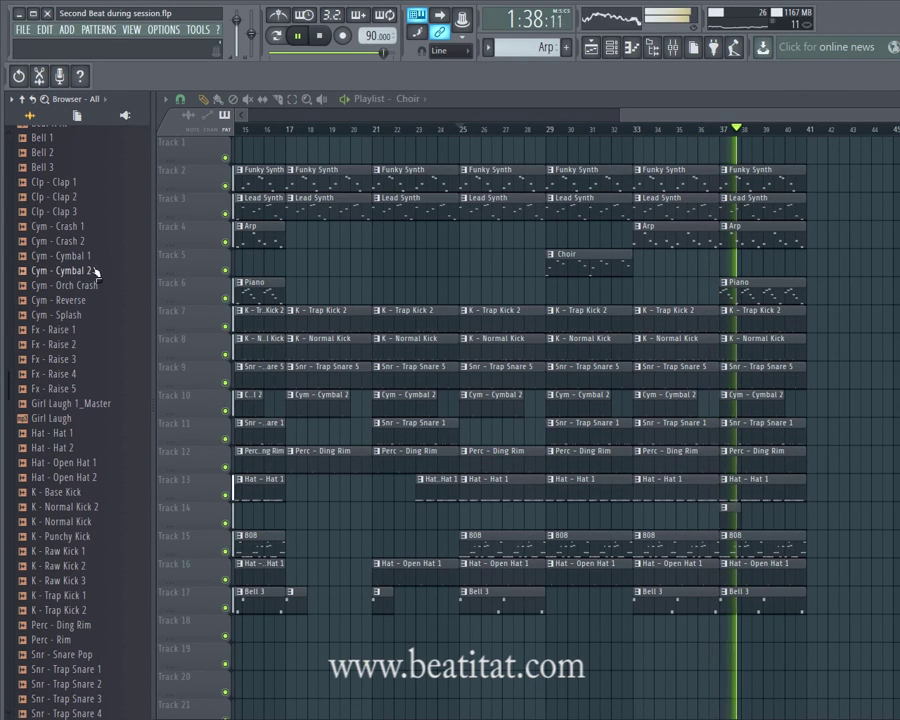
key("space")
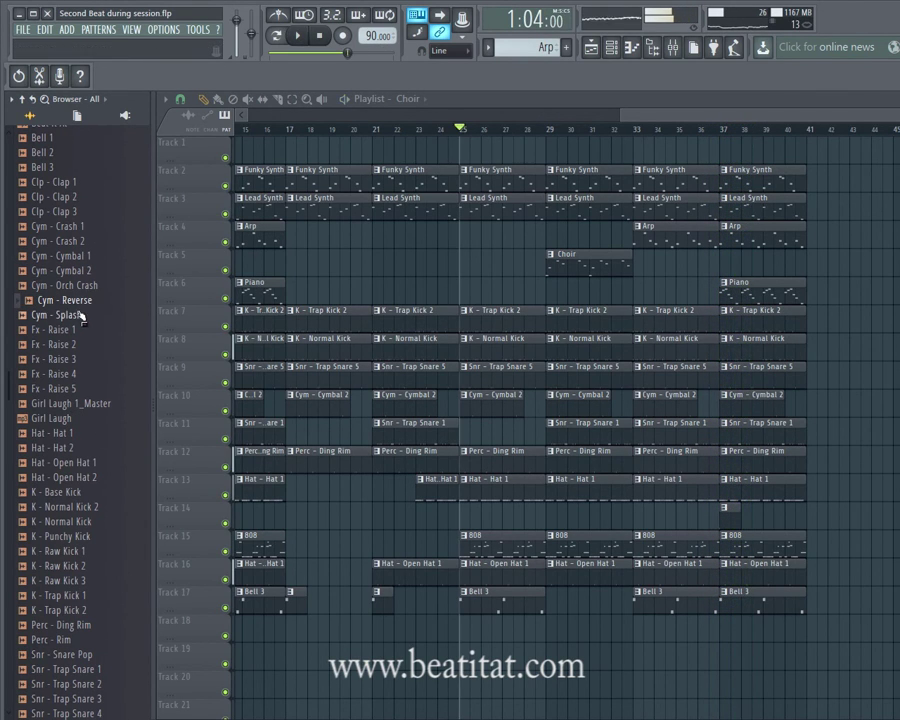
scroll(82, 305, "down", 3)
scroll(88, 348, "up", 3)
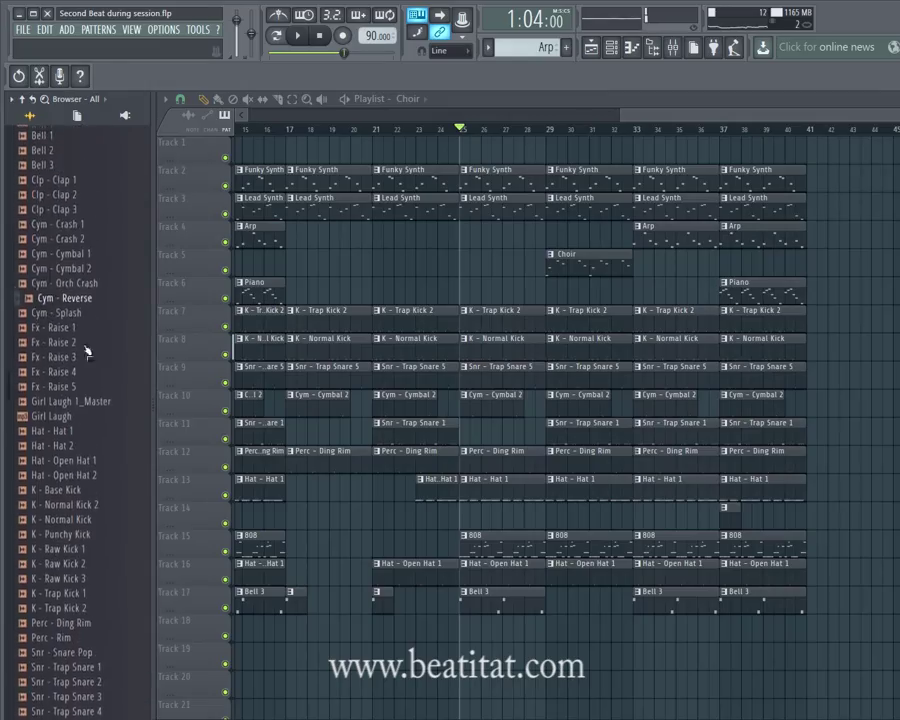
scroll(84, 366, "down", 1)
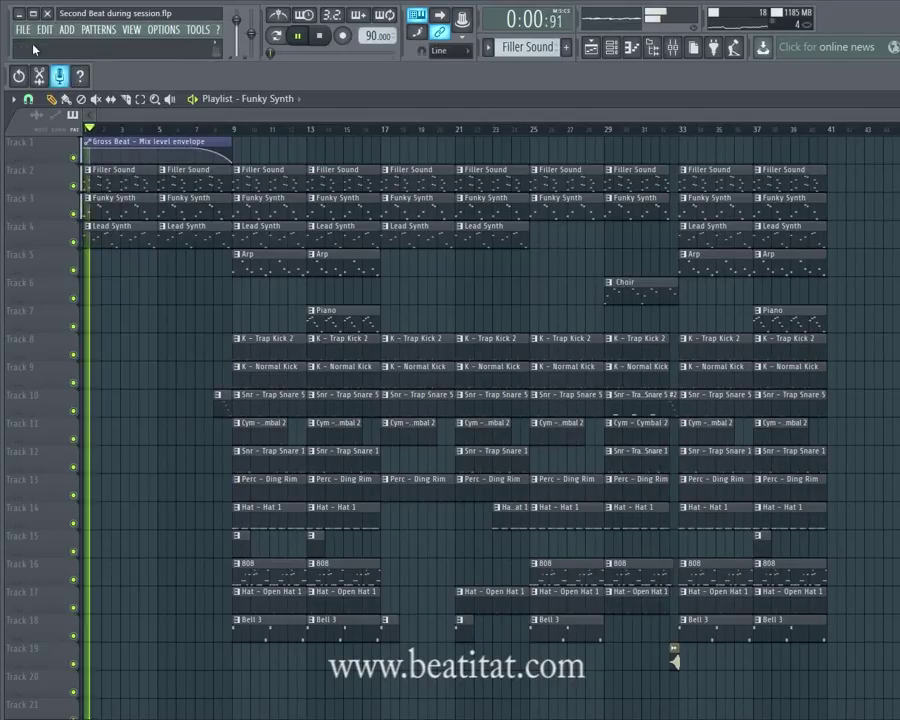
Step: Save the project under its existing name
left_click(22, 29)
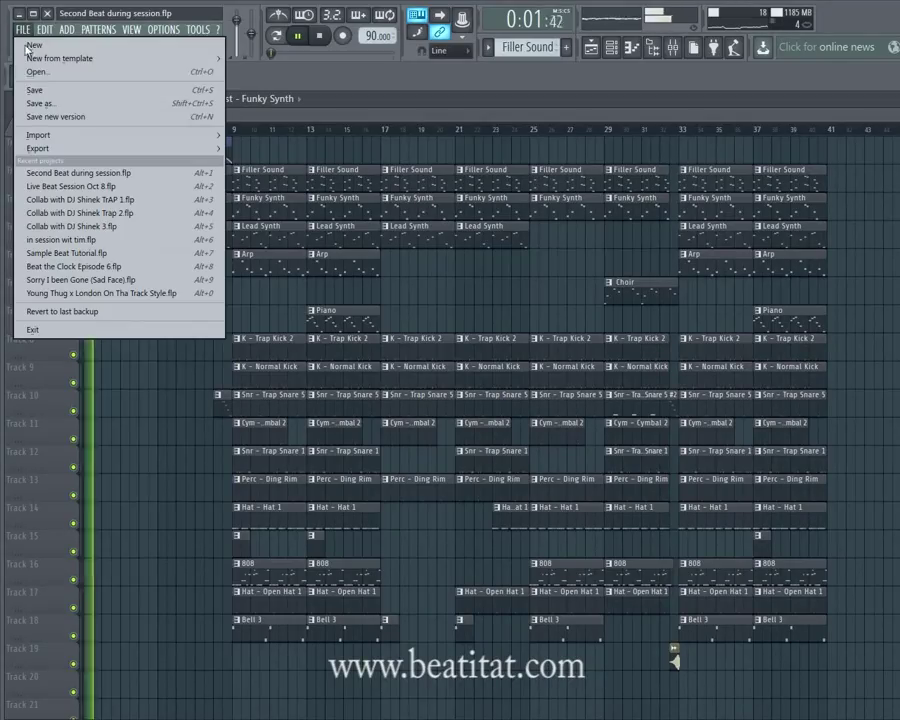
left_click(44, 91)
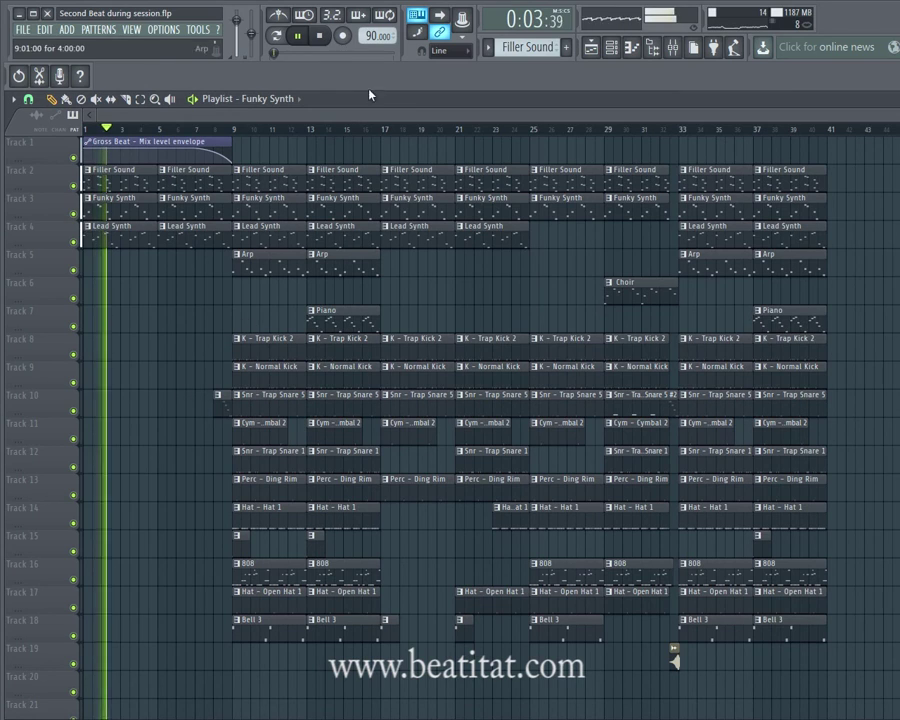
Step: Add the Beat It At vocal sample from AT Sound Kit 1 to Track 19, starting at 8:07 just before the drop at bar 9
left_click(649, 45)
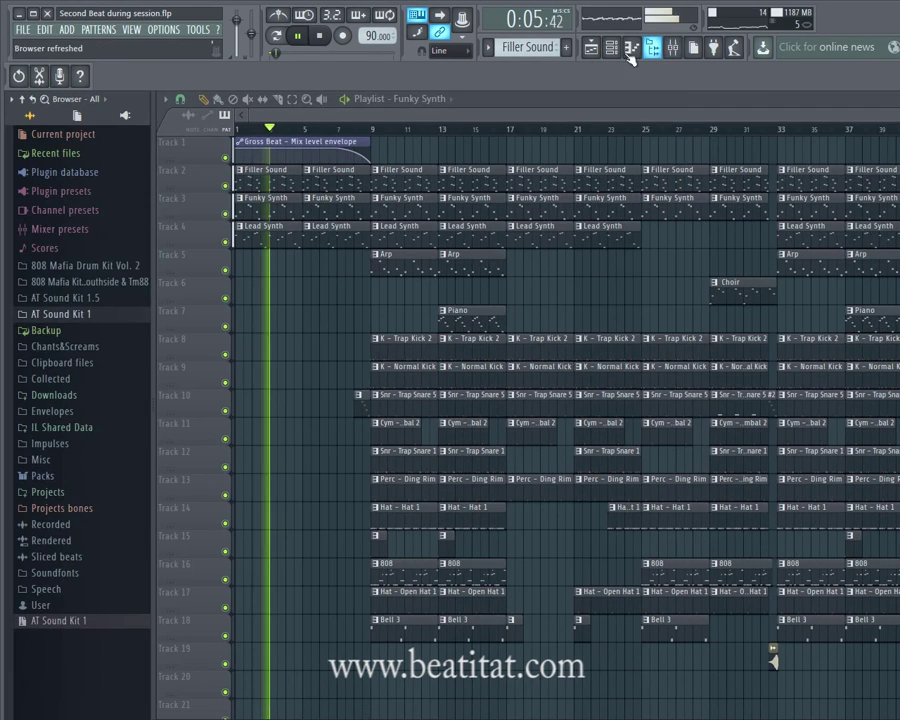
left_click(98, 317)
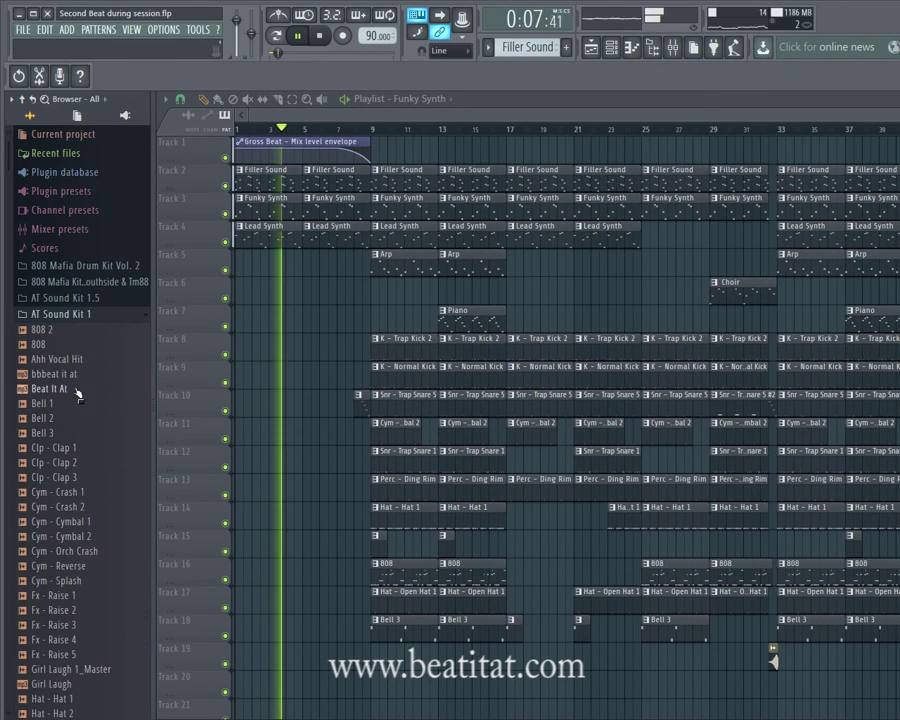
left_click_drag(78, 396, 520, 668)
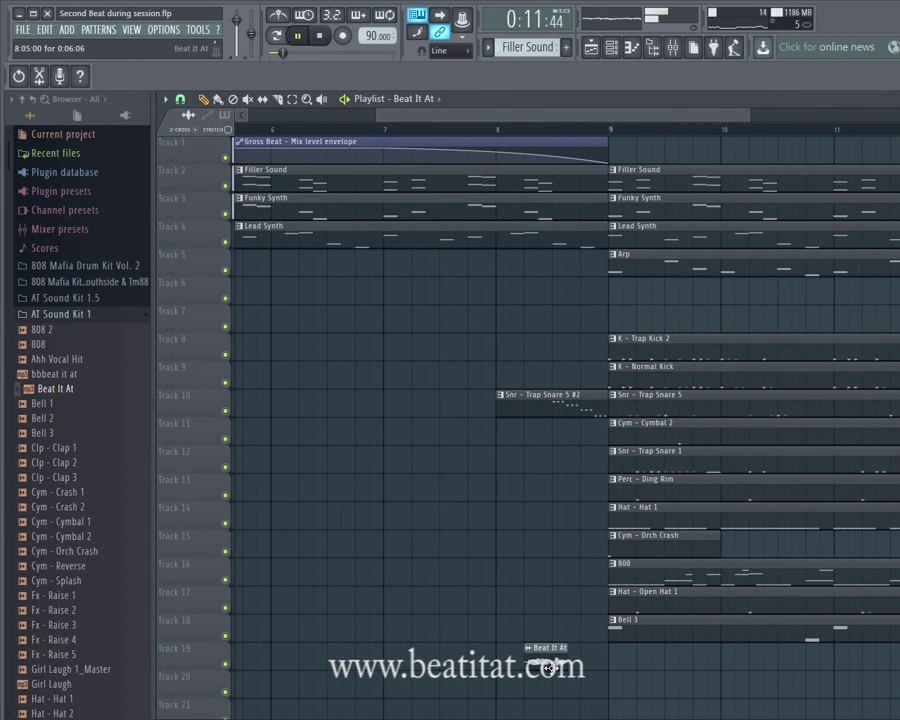
left_click_drag(578, 662, 567, 662)
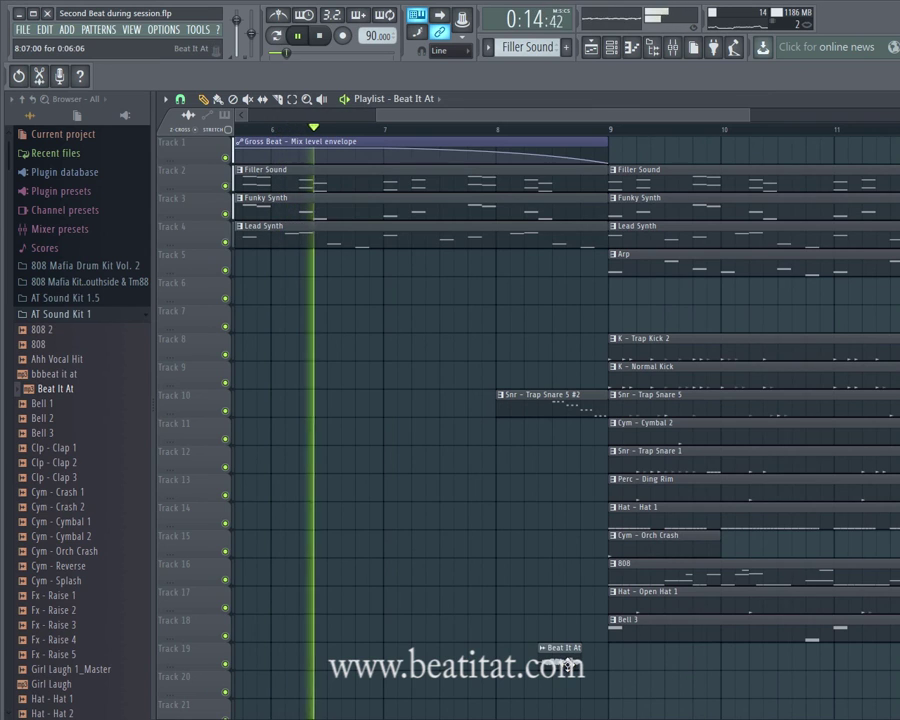
Step: Load a saved mixer track state onto the unused mixer Insert 17 and return to the playlist
left_click(672, 47)
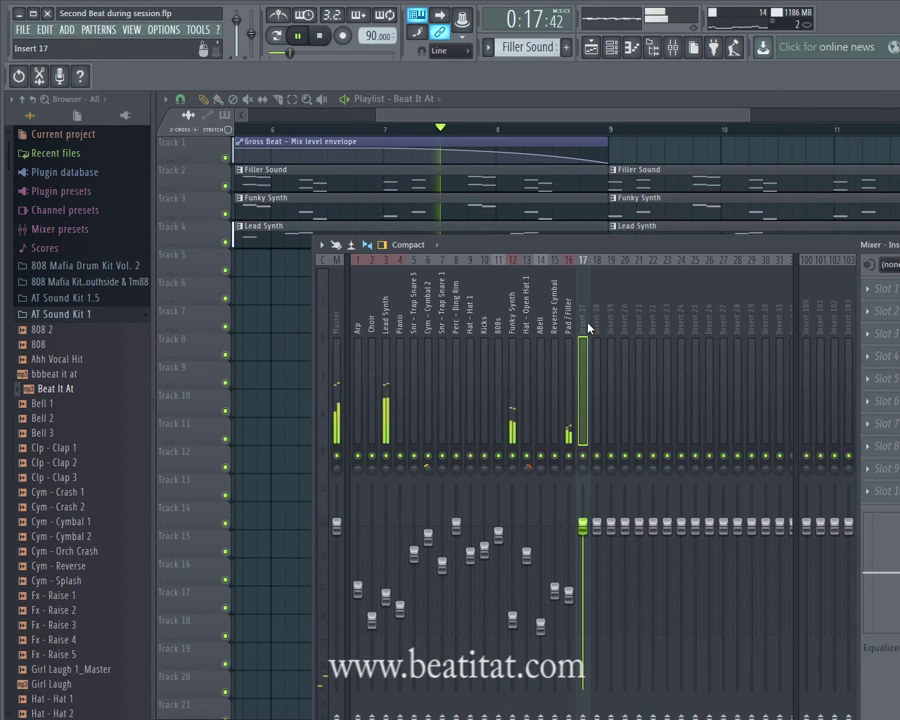
right_click(582, 260)
left_click(620, 298)
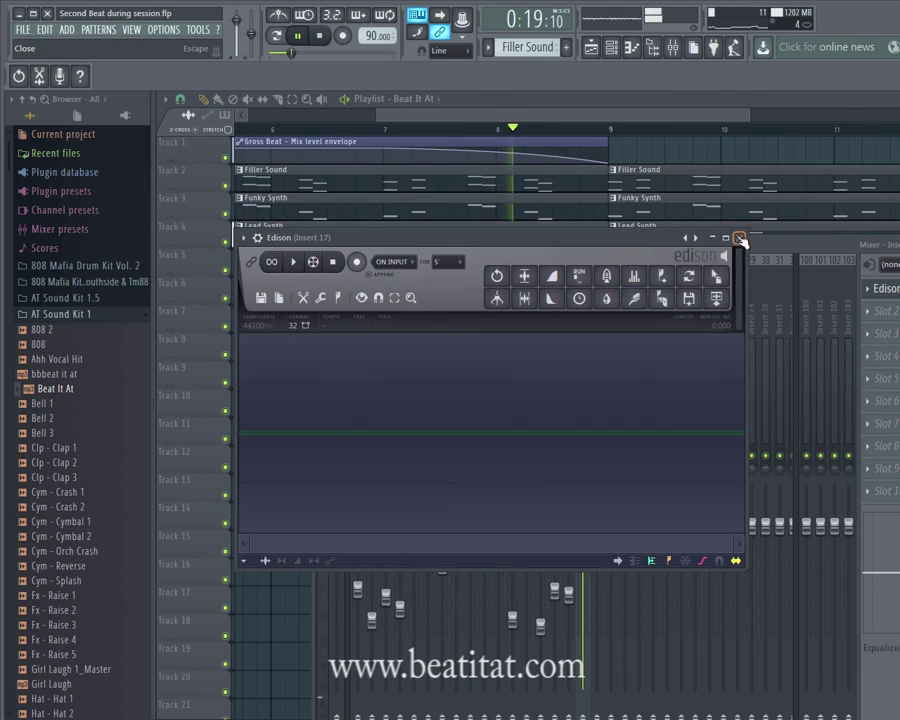
left_click(739, 238)
right_click(584, 320)
mouse_move(655, 287)
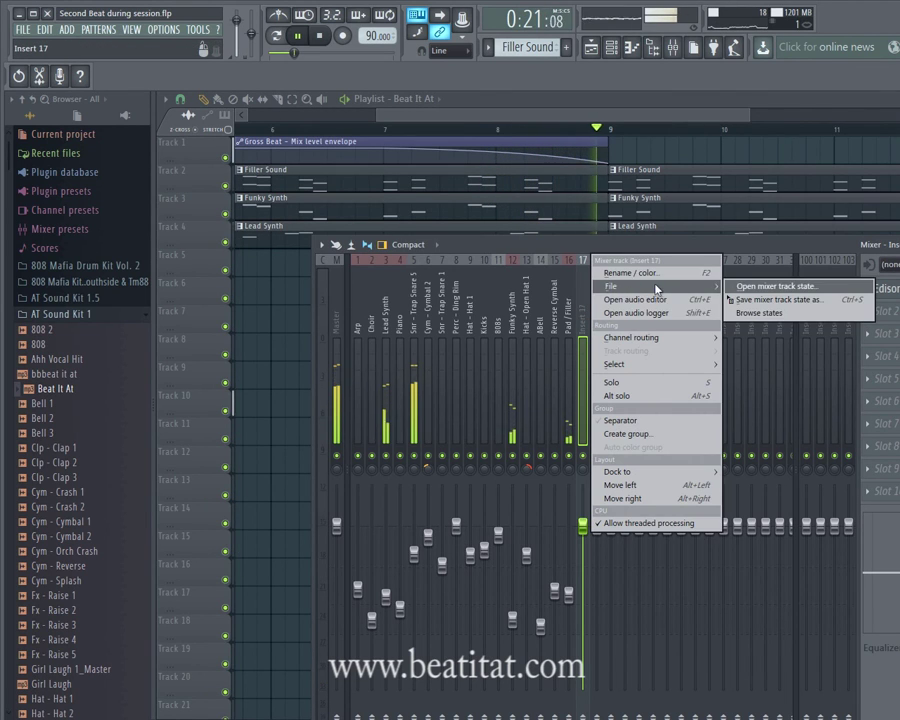
left_click(741, 287)
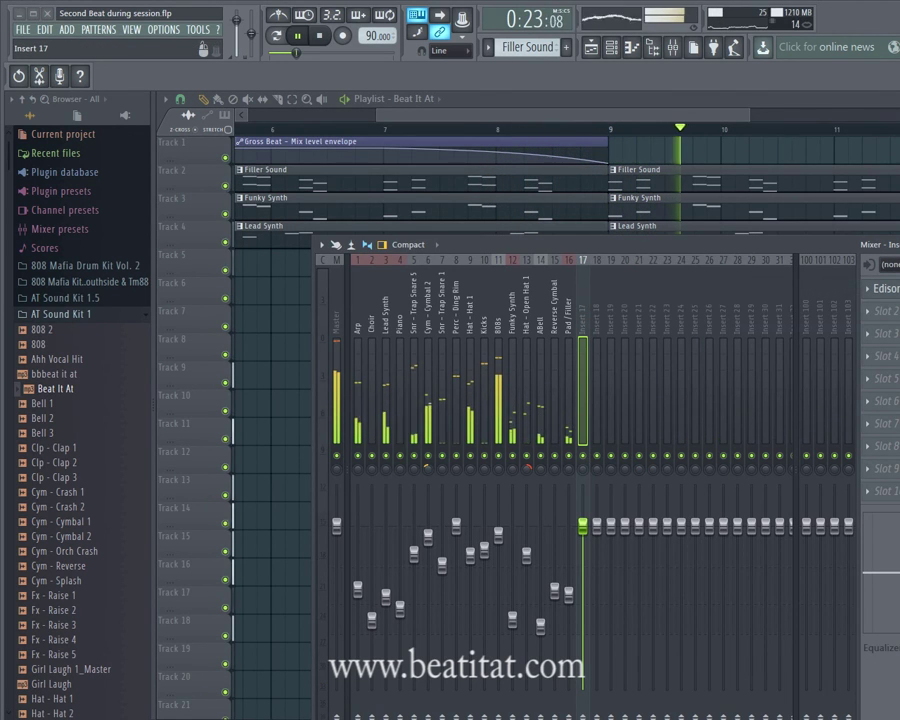
left_click(543, 141)
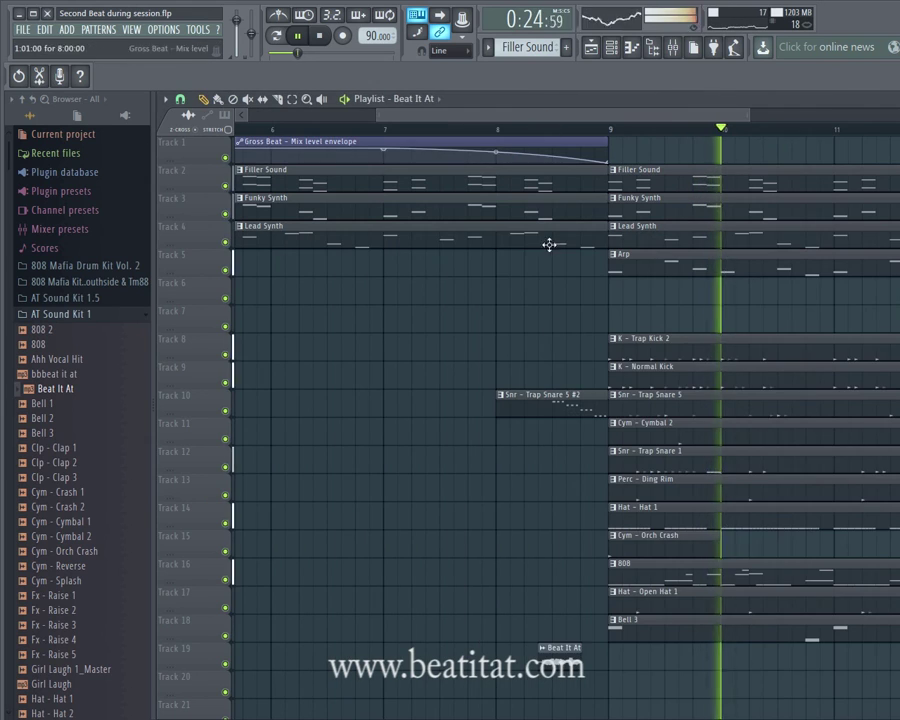
Step: Route the Beat It At sample to its mixer track in its channel settings and play the song from bar 8
double_click(563, 651)
left_click_drag(539, 187, 555, 85)
left_click(552, 165)
key("space")
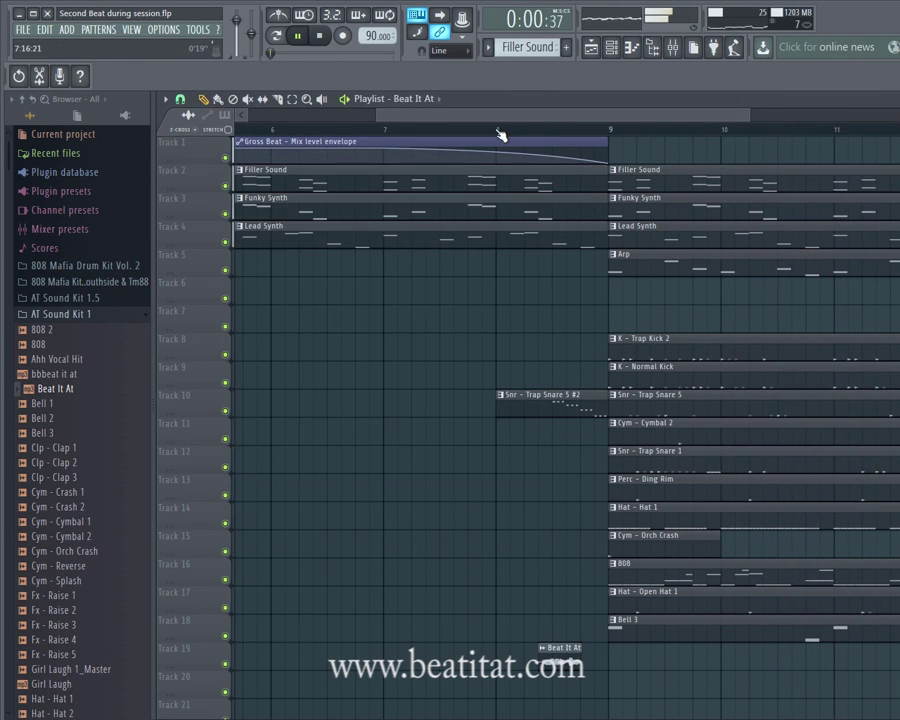
left_click(499, 131)
scroll(542, 327, "down", 5)
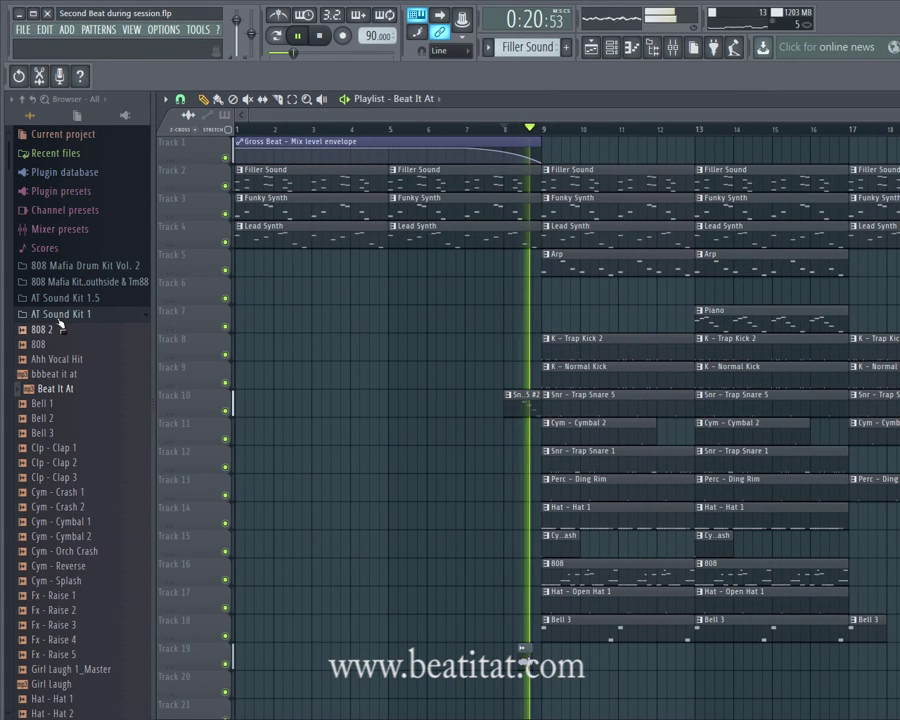
Step: Collapse the AT Sound Kit 1 folder and save the project with the new vocal tag
left_click(60, 316)
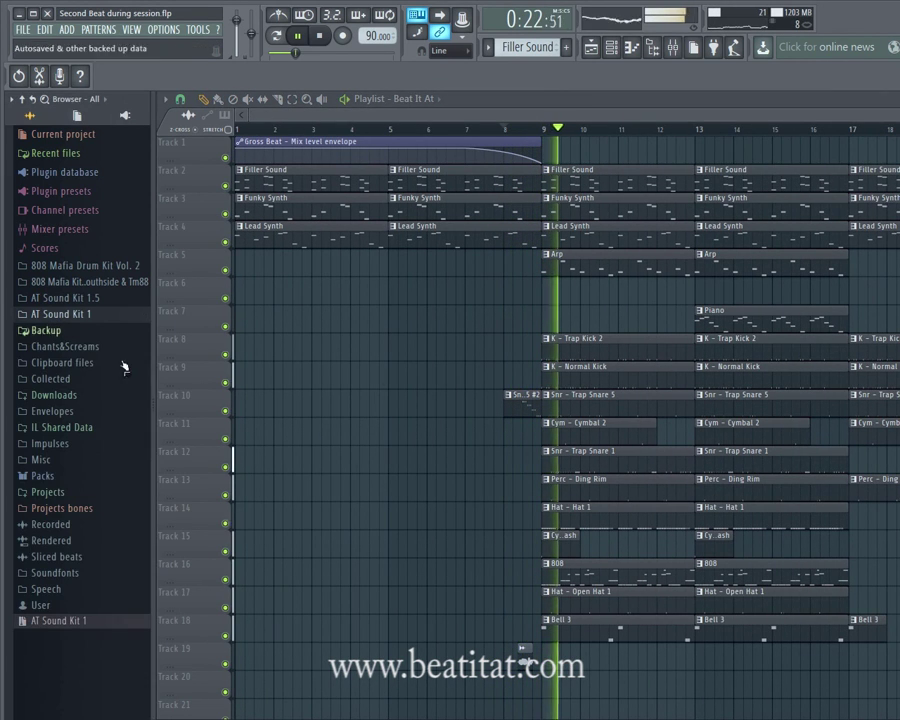
scroll(566, 196, "down", 4)
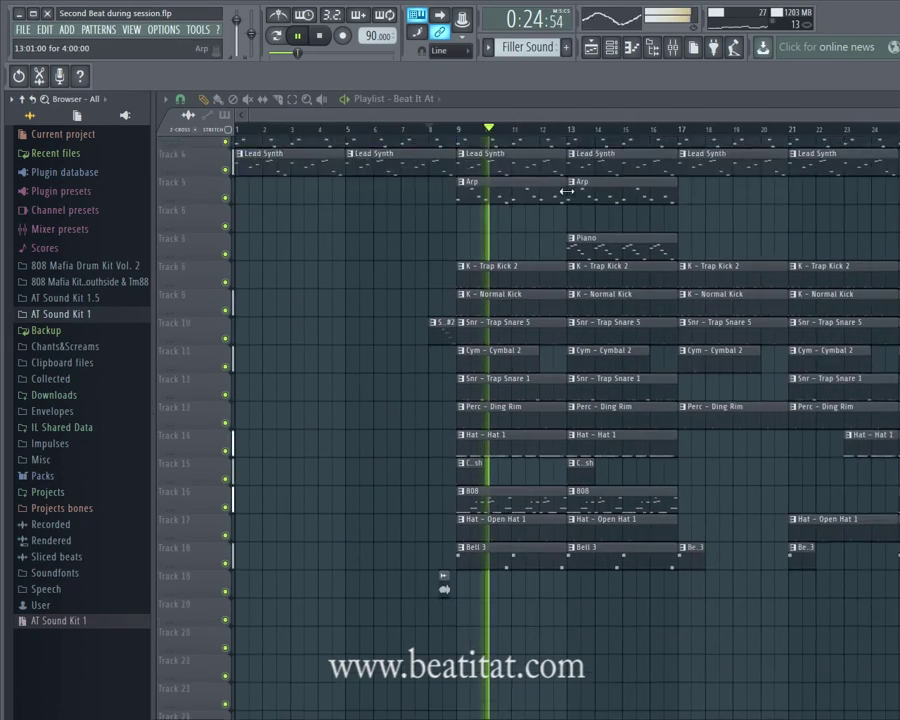
scroll(566, 190, "down", 3)
scroll(526, 168, "up", 6)
left_click(30, 29)
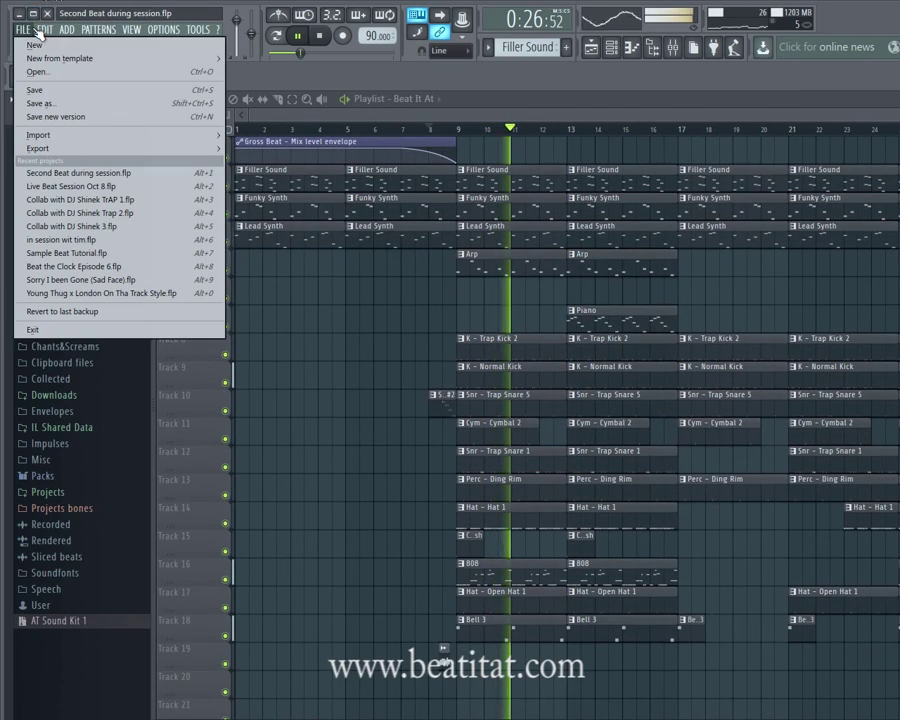
left_click(58, 90)
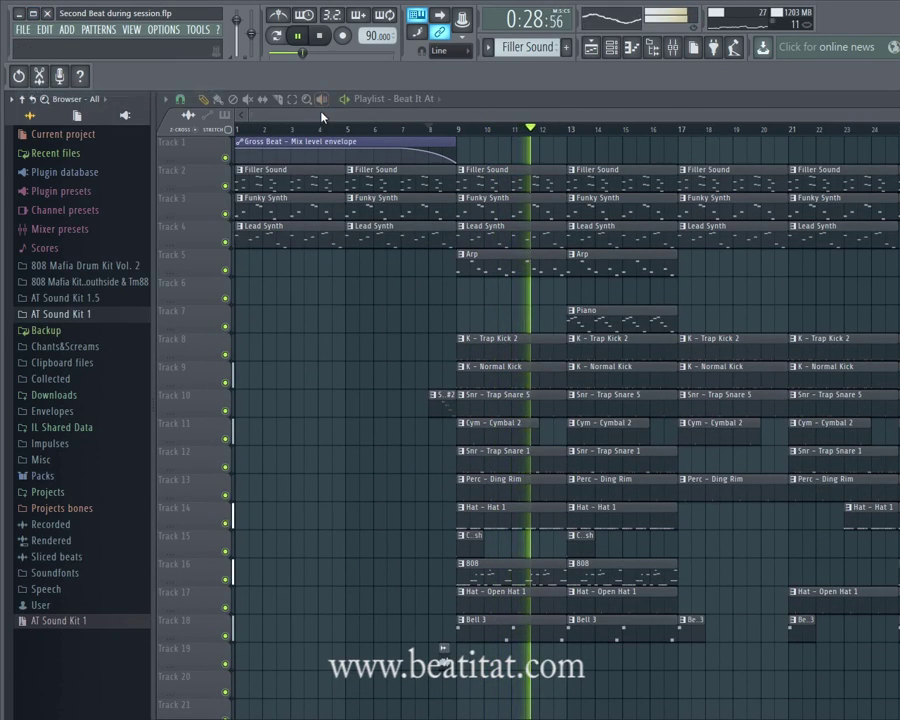
left_click_drag(321, 115, 727, 132)
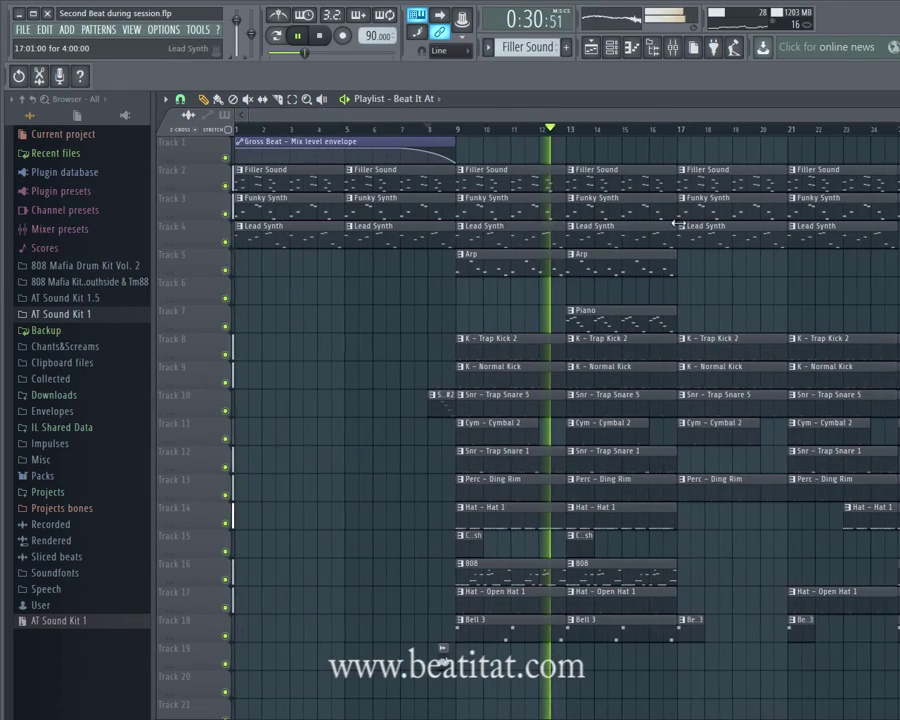